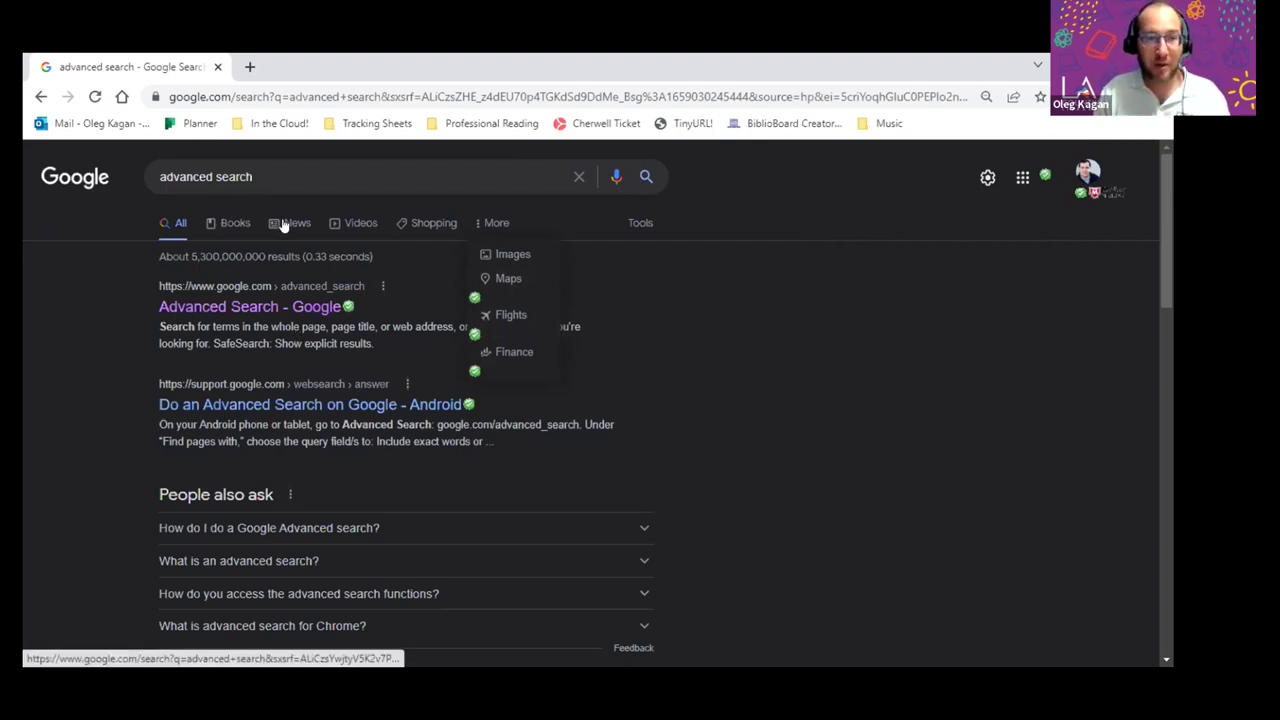
# Step: Show the time and result-type filters for the "advanced search" results and mark them temporarily with circles
pyautogui.click(689, 295)
pyautogui.click(644, 225)
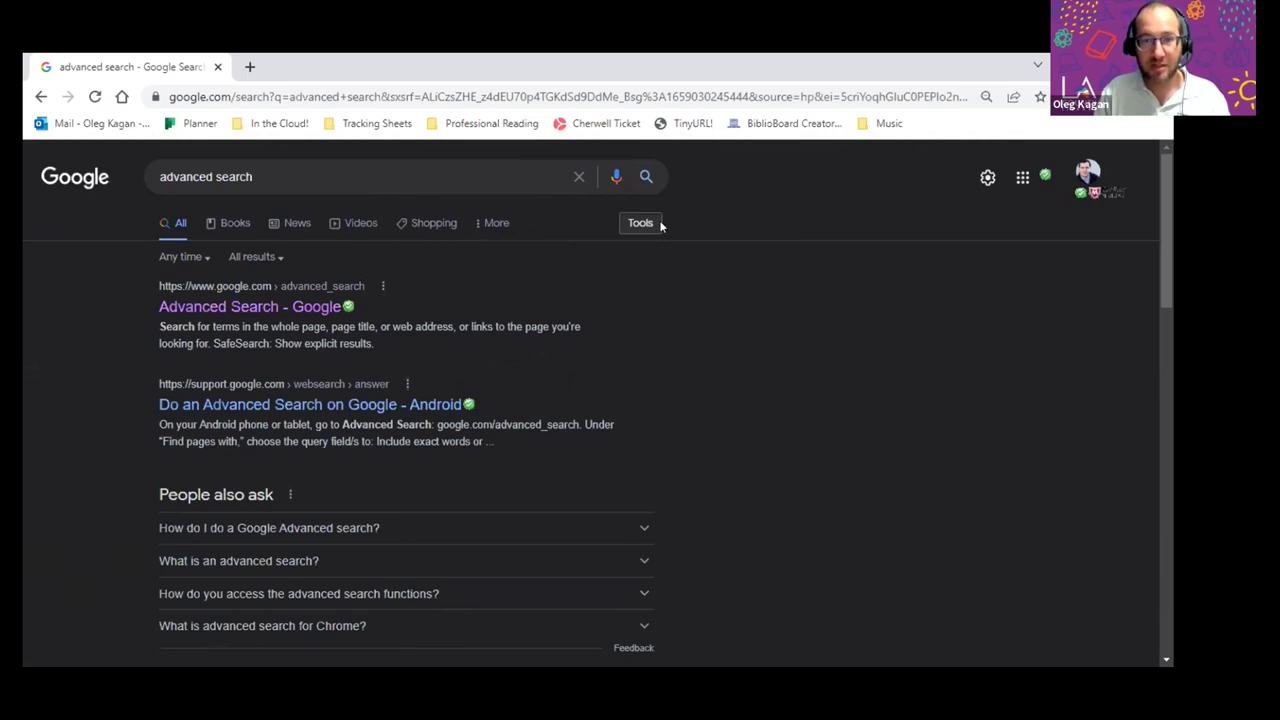
pyautogui.moveTo(605, 210)
pyautogui.mouseDown()
pyautogui.moveTo(650, 262)
pyautogui.moveTo(592, 212)
pyautogui.mouseUp()
pyautogui.moveTo(134, 245)
pyautogui.mouseDown()
pyautogui.moveTo(288, 238)
pyautogui.moveTo(255, 276)
pyautogui.moveTo(152, 246)
pyautogui.moveTo(282, 238)
pyautogui.mouseUp()
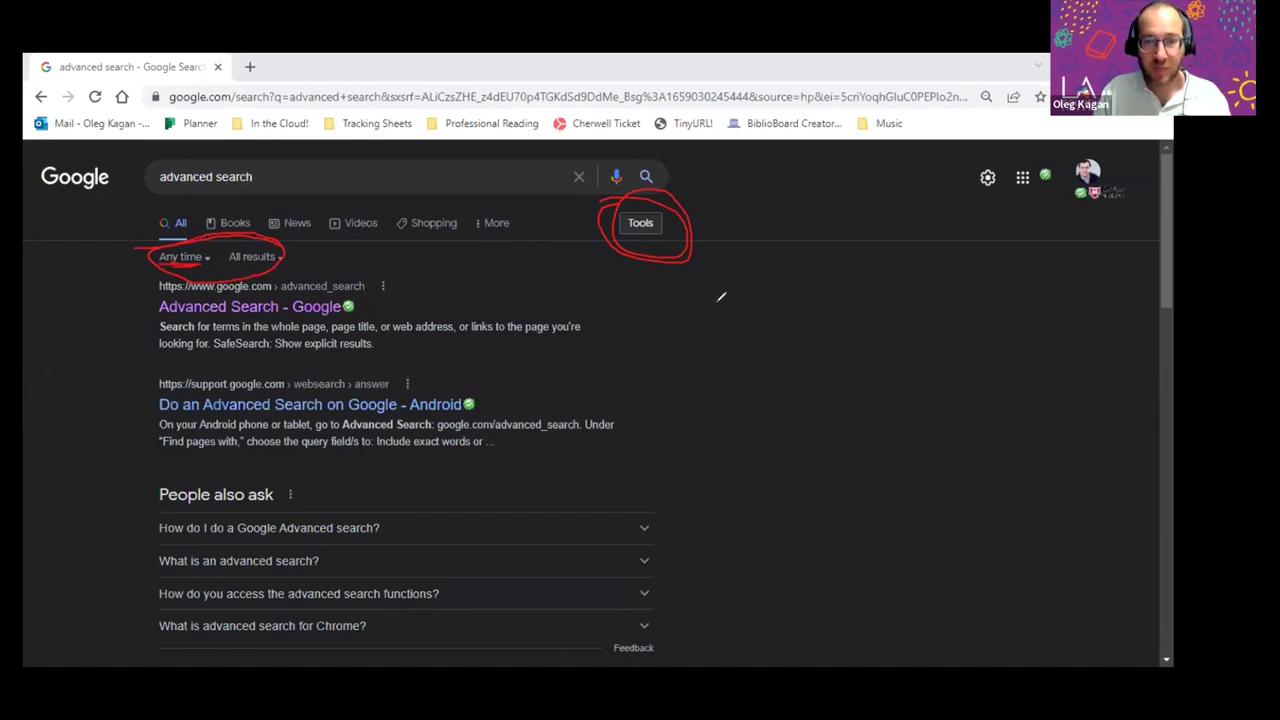
pyautogui.press('Escape')
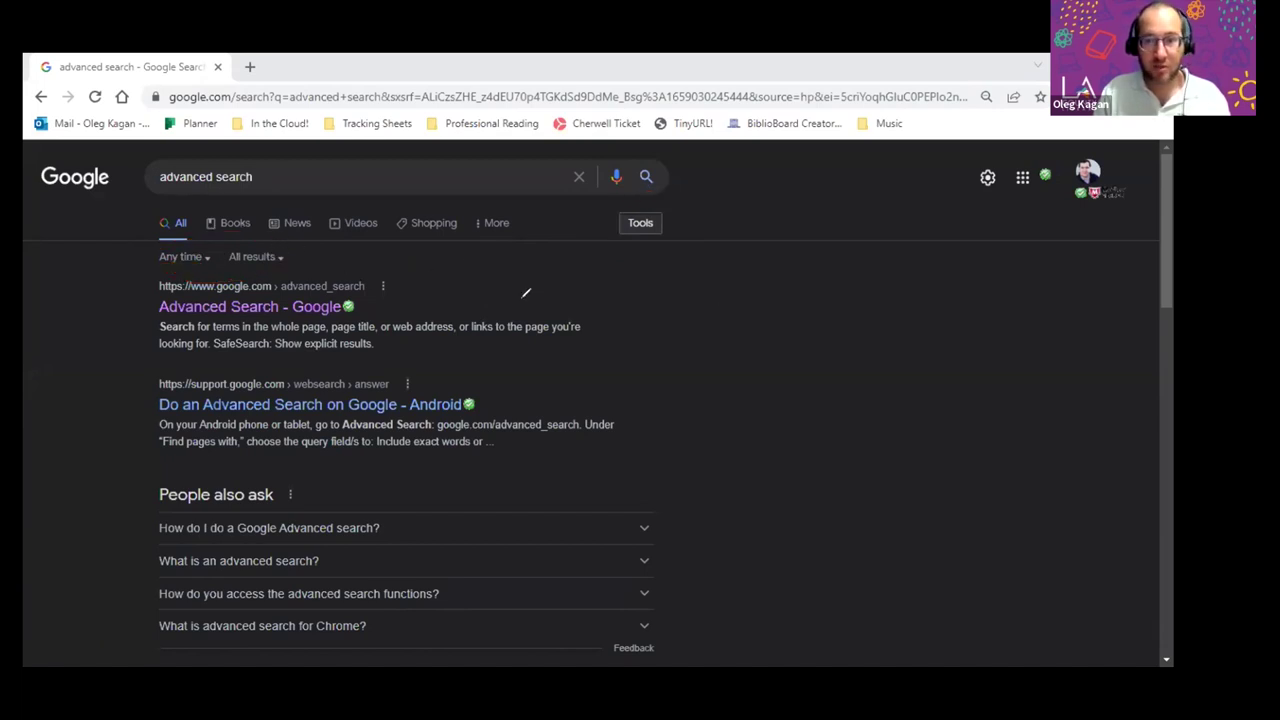
# Step: Try the Verbatim filter on the "advanced search" results and clear it
pyautogui.click(250, 257)
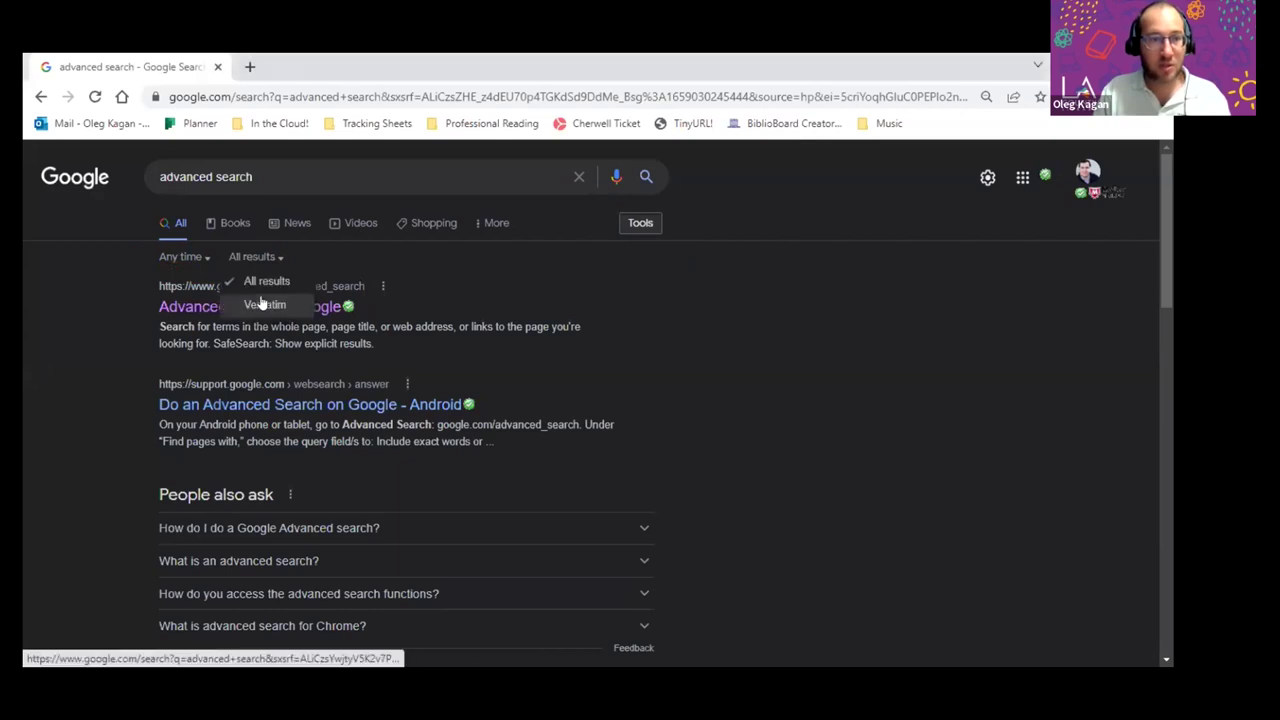
pyautogui.click(261, 304)
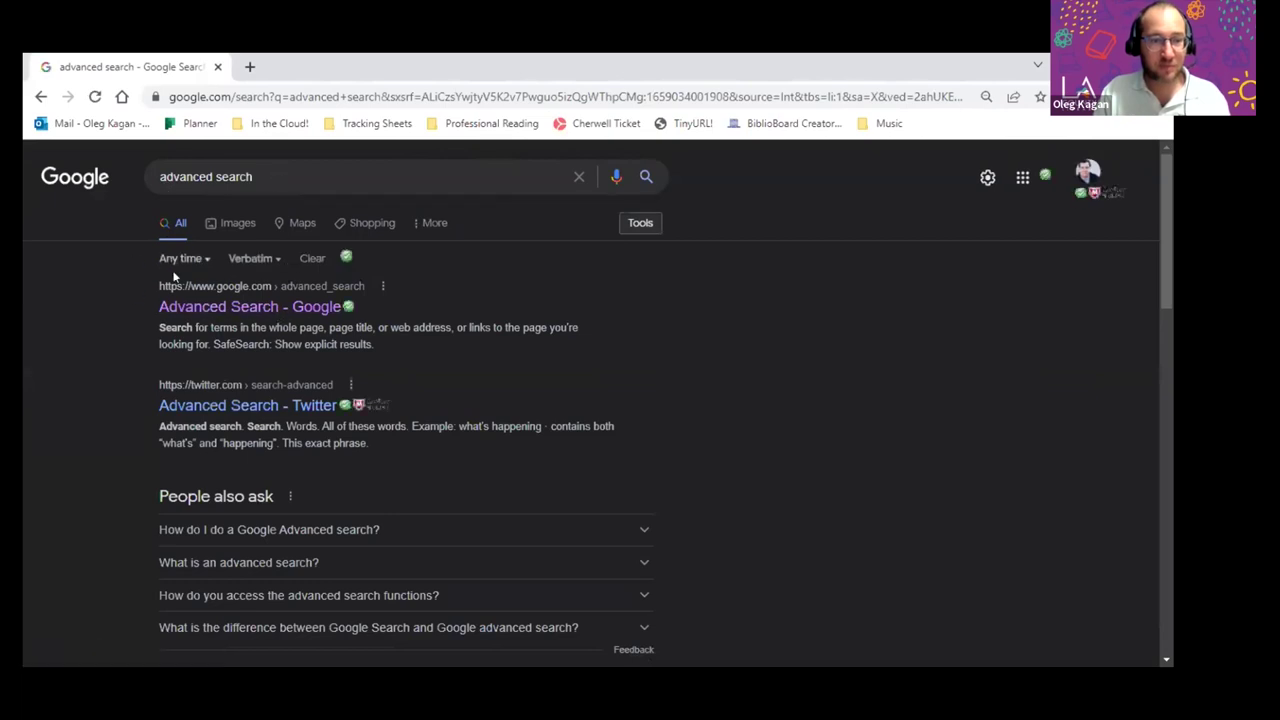
pyautogui.click(303, 259)
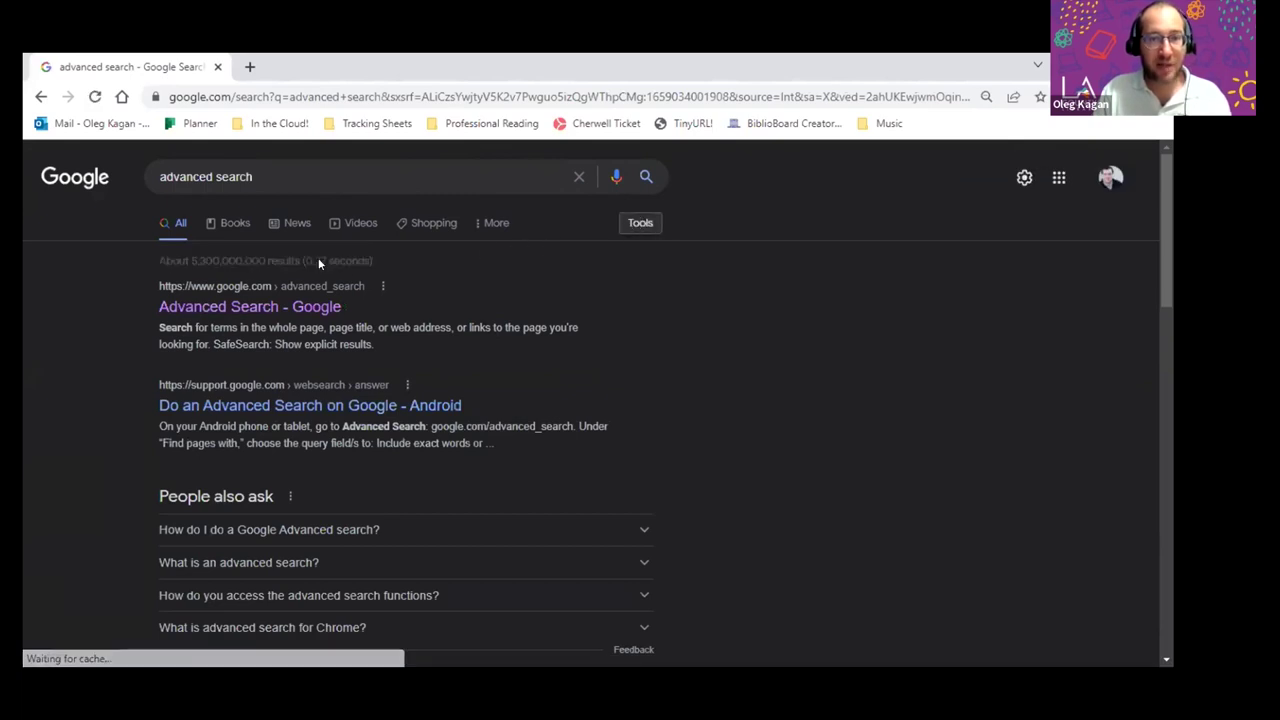
# Step: Examine the time filter choices and the custom date range dialog without applying a range
pyautogui.click(180, 256)
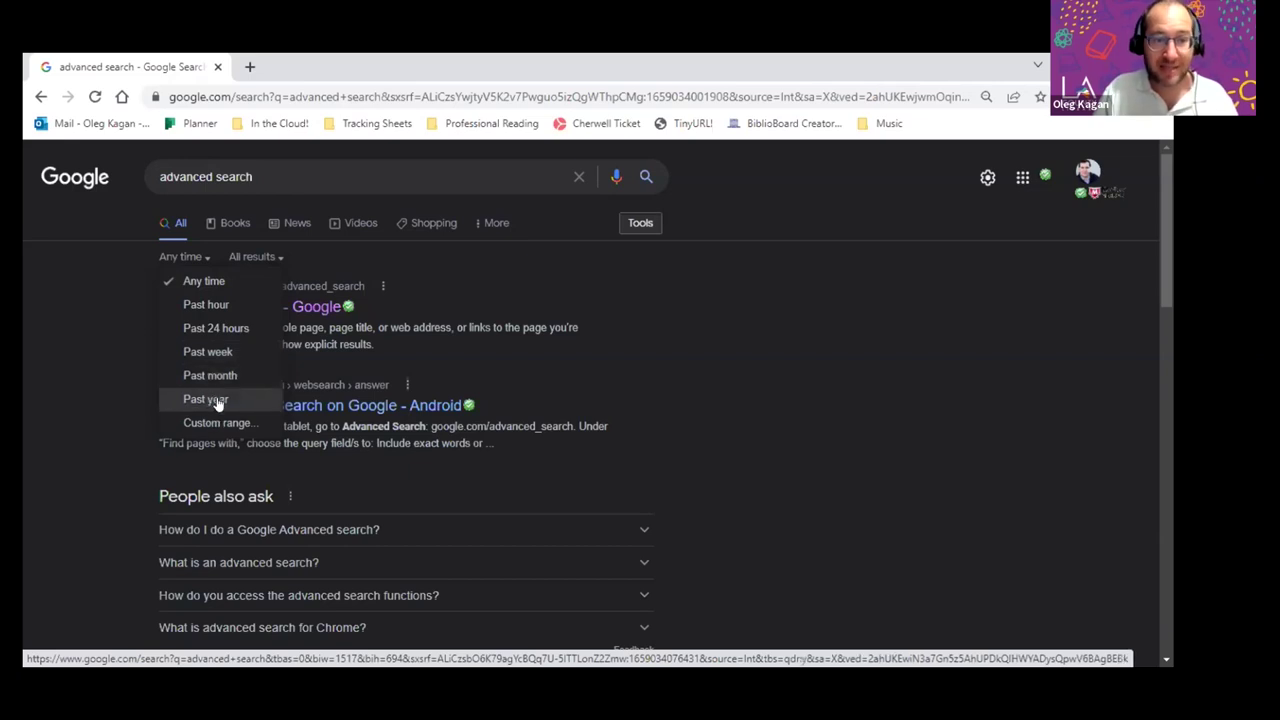
pyautogui.click(232, 423)
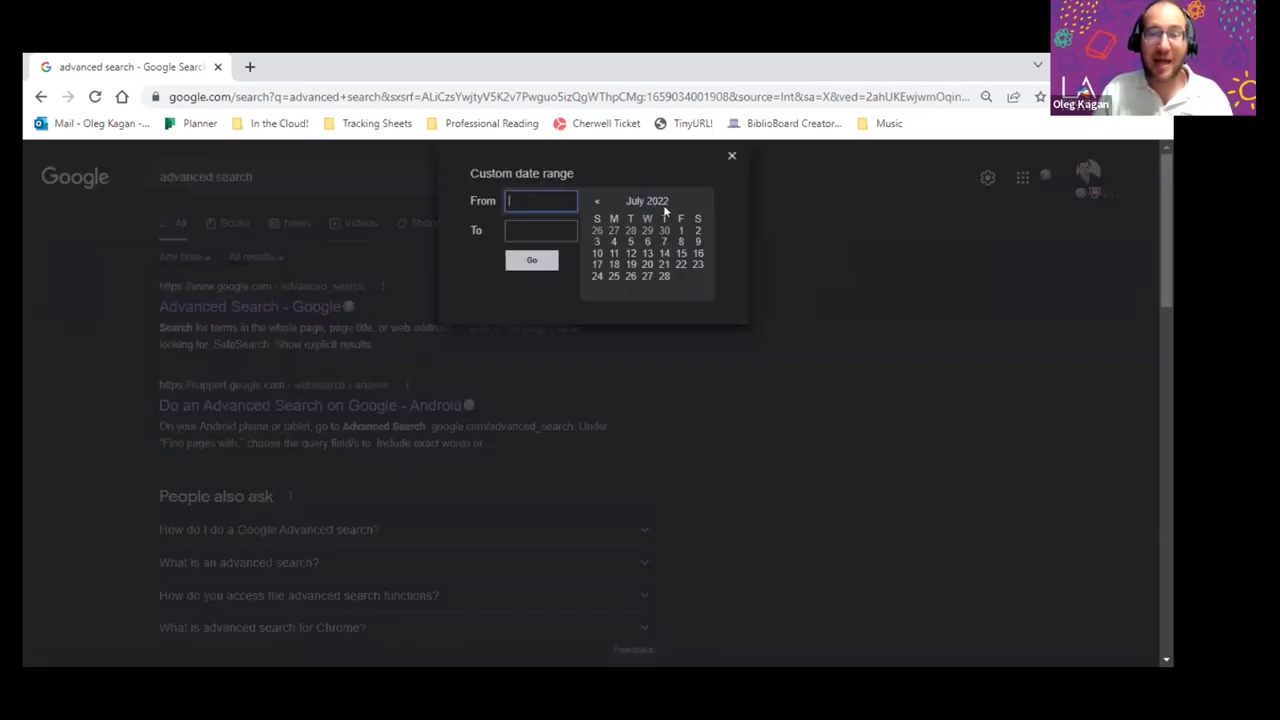
pyautogui.click(729, 156)
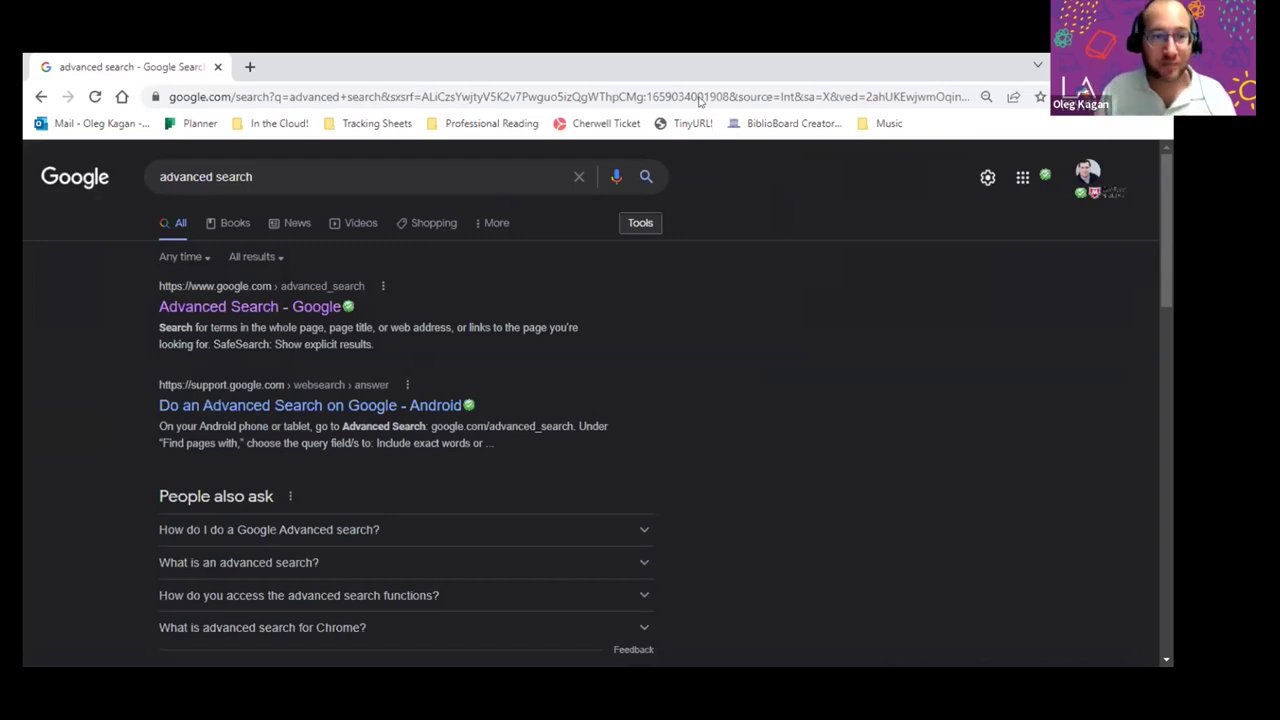
# Step: Open Google's Advanced Search page from the results and review the search-box hints for all-words, exact-phrase and any-word searches
pyautogui.click(228, 311)
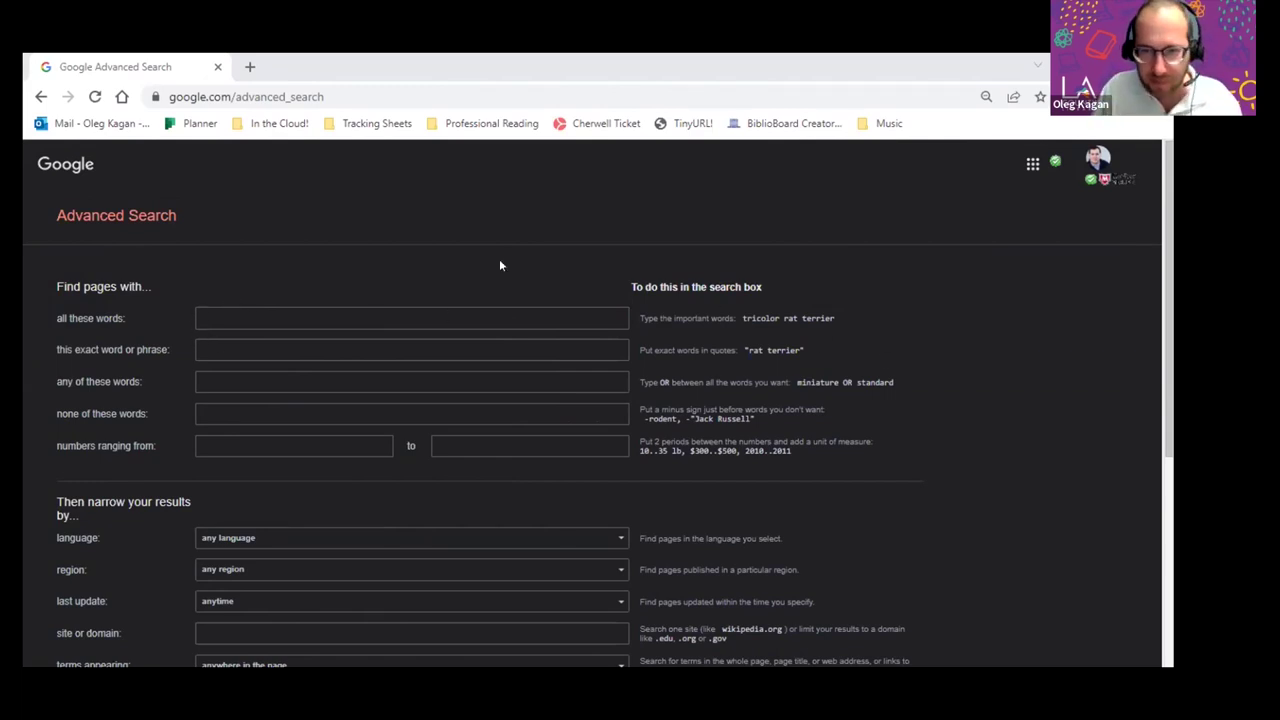
pyautogui.moveTo(648, 318); pyautogui.dragTo(836, 318)
pyautogui.click(836, 318)
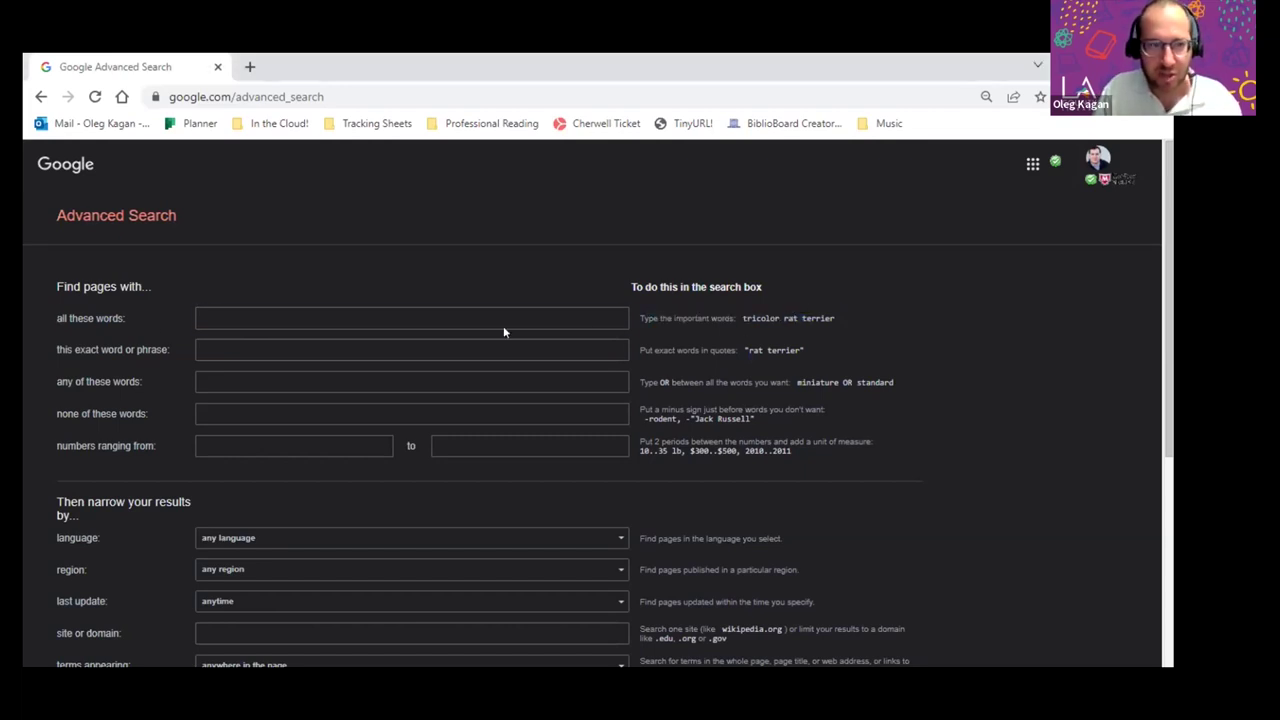
pyautogui.moveTo(742, 348); pyautogui.dragTo(807, 354)
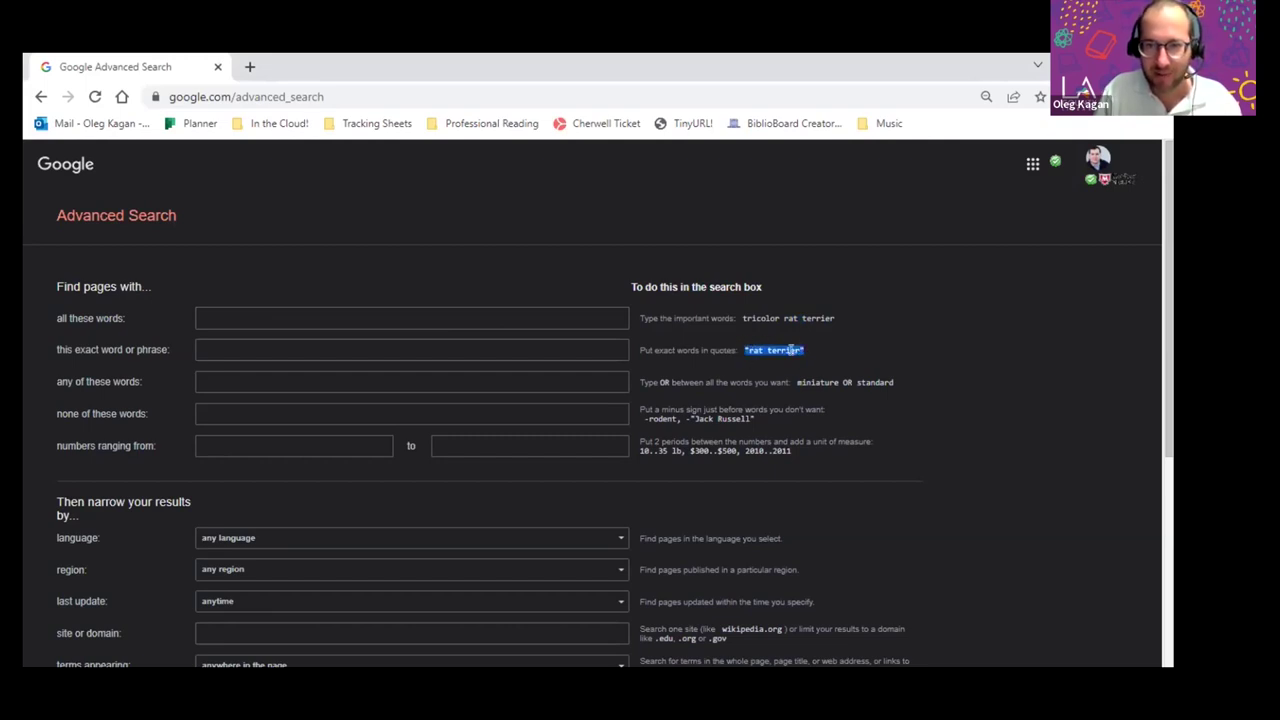
pyautogui.click(671, 383)
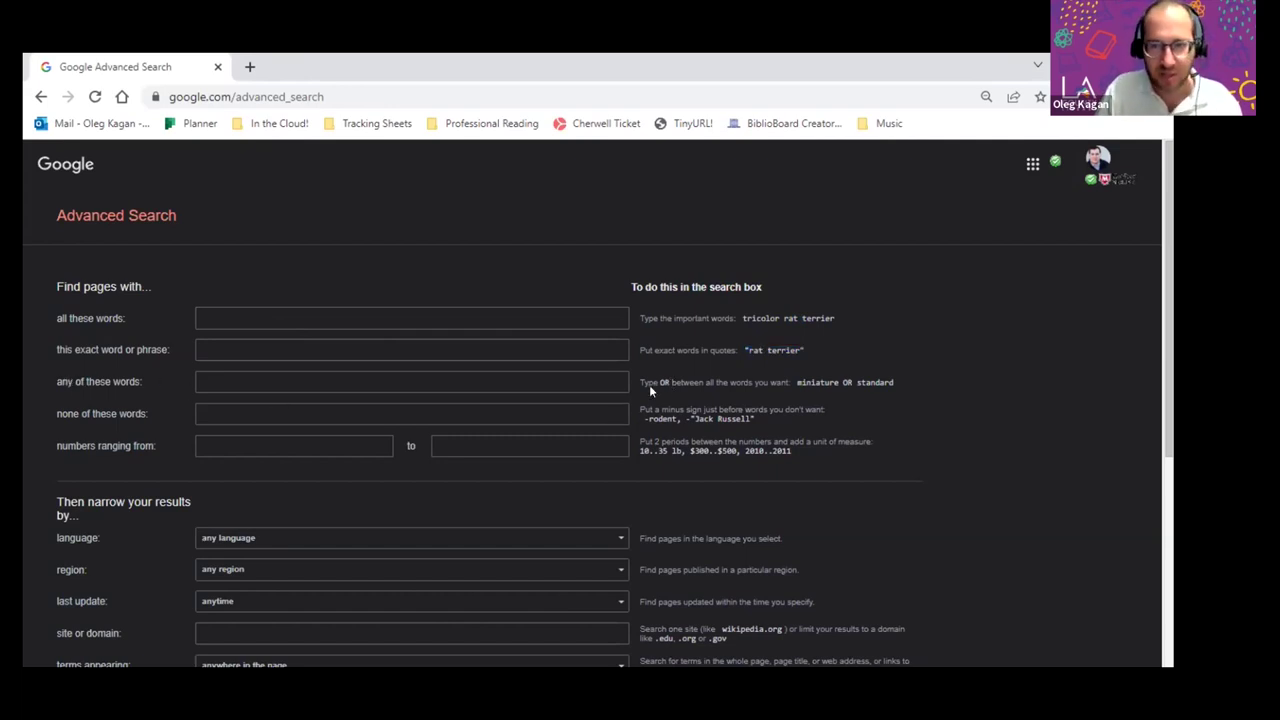
# Step: Examine the form's fields and hints for excluding words and searching within a number range
pyautogui.scroll(-1, 215, 400)
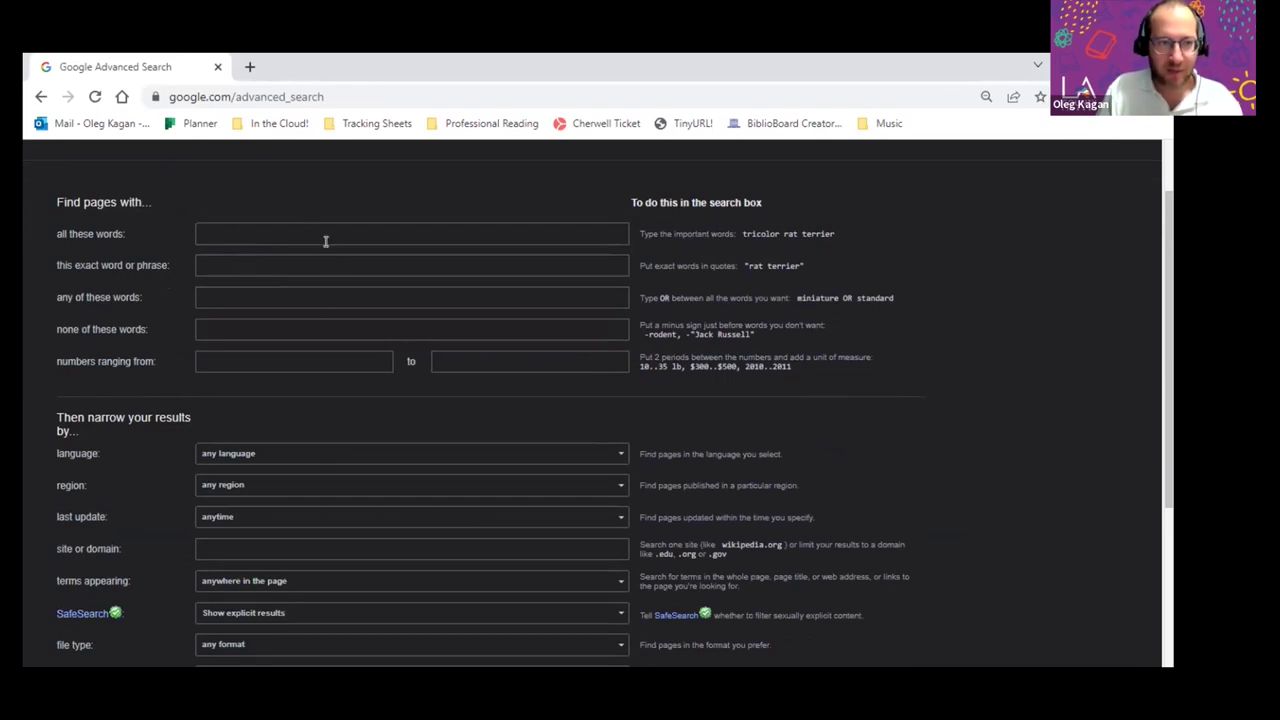
pyautogui.click(223, 325)
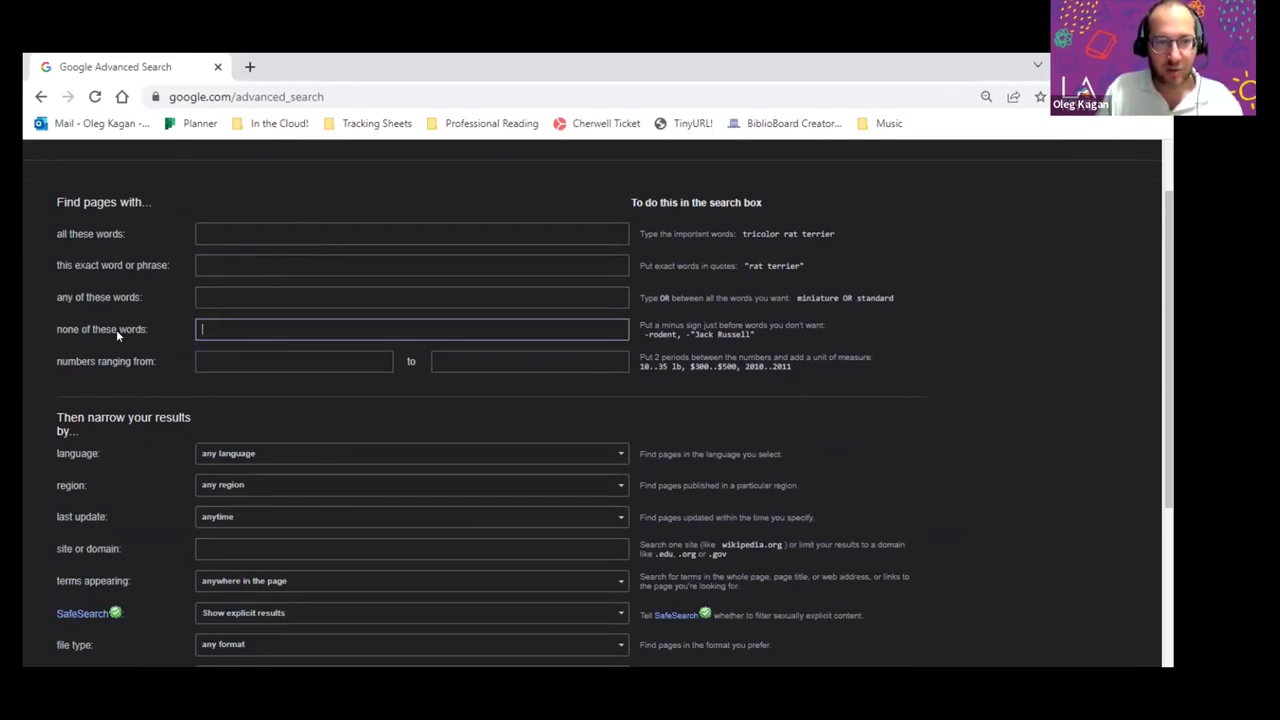
pyautogui.moveTo(644, 334); pyautogui.dragTo(684, 336)
pyautogui.click(678, 342)
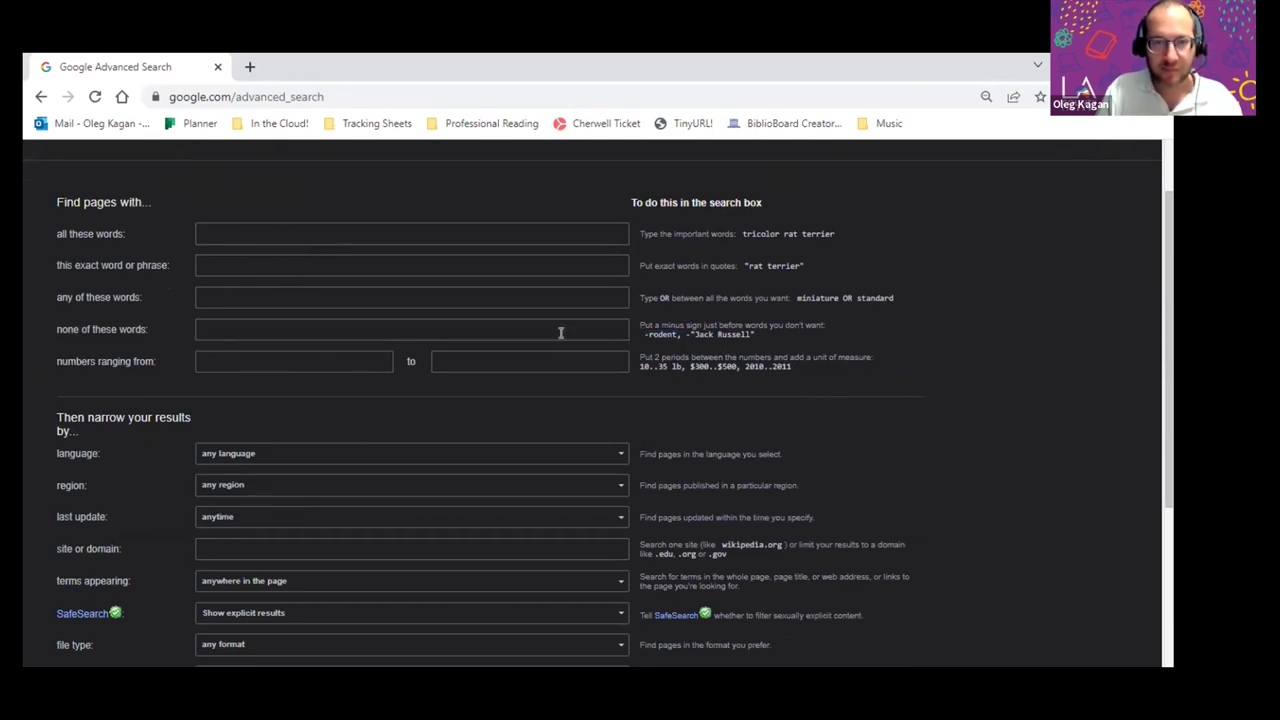
pyautogui.moveTo(62, 362); pyautogui.dragTo(158, 361)
pyautogui.click(158, 361)
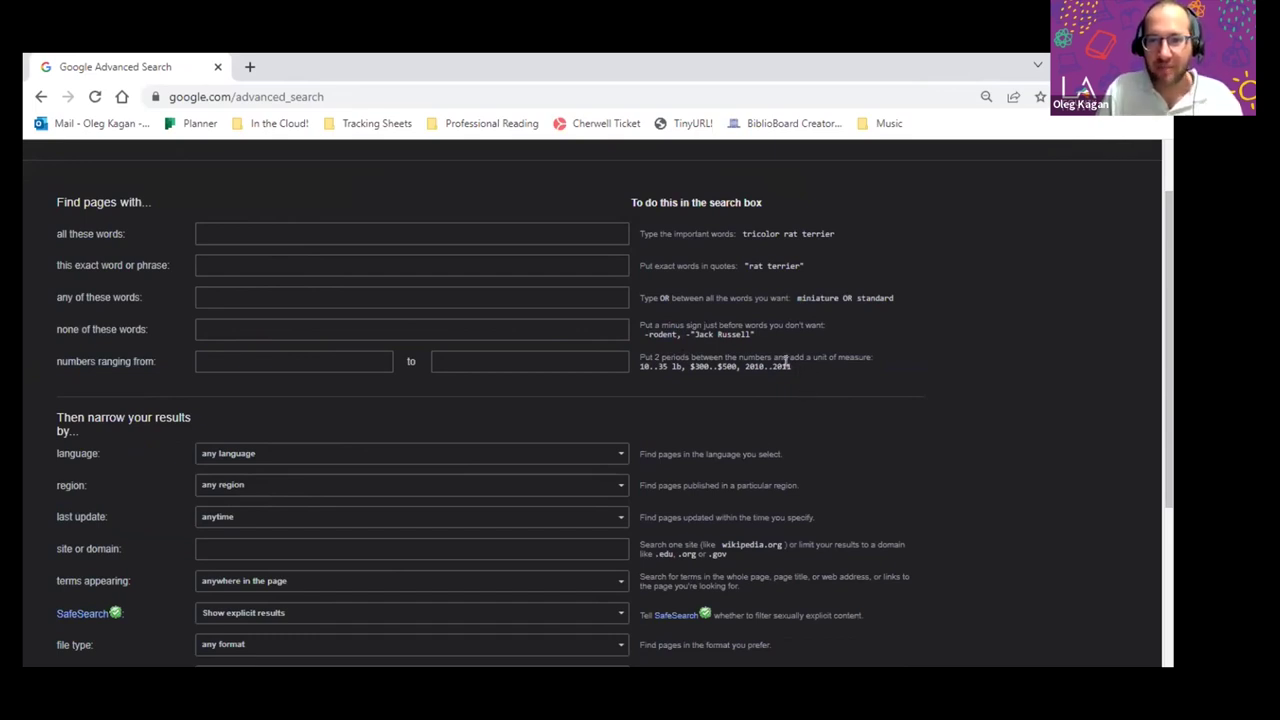
pyautogui.click(288, 360)
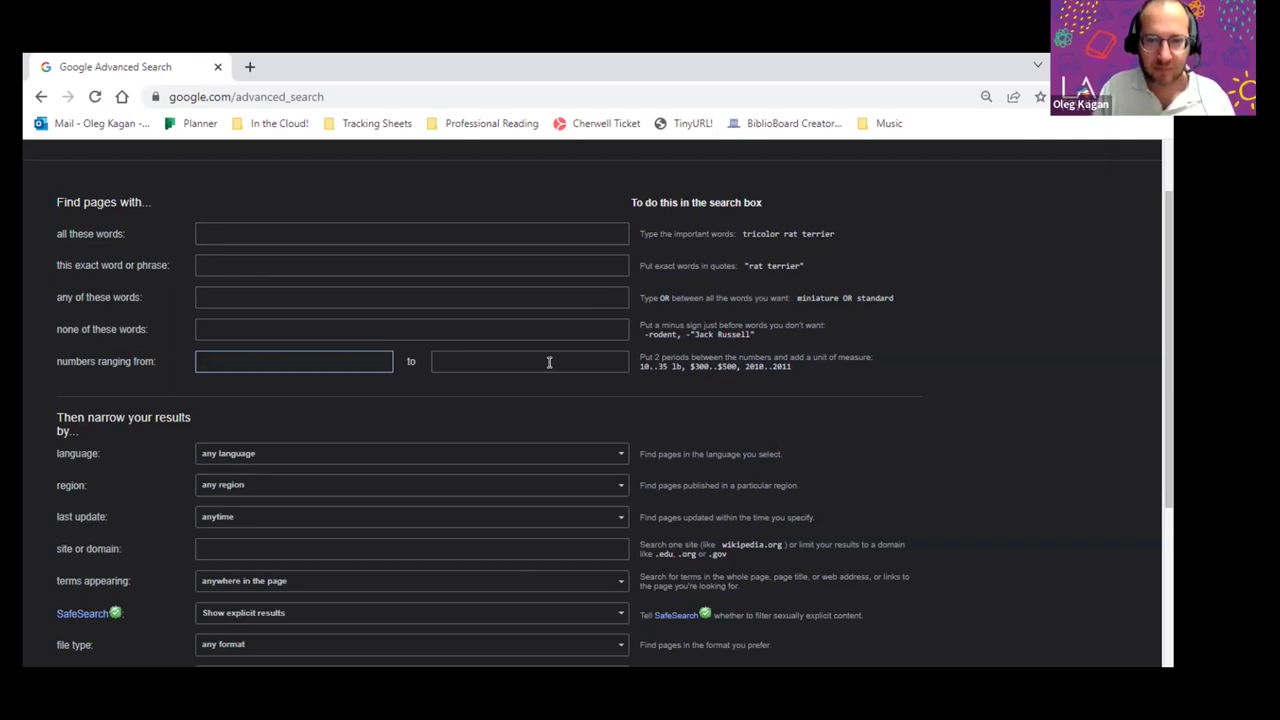
# Step: Browse the available choices for narrowing results by language, keeping the setting at any language
pyautogui.scroll(-3, 549, 360)
pyautogui.click(296, 284)
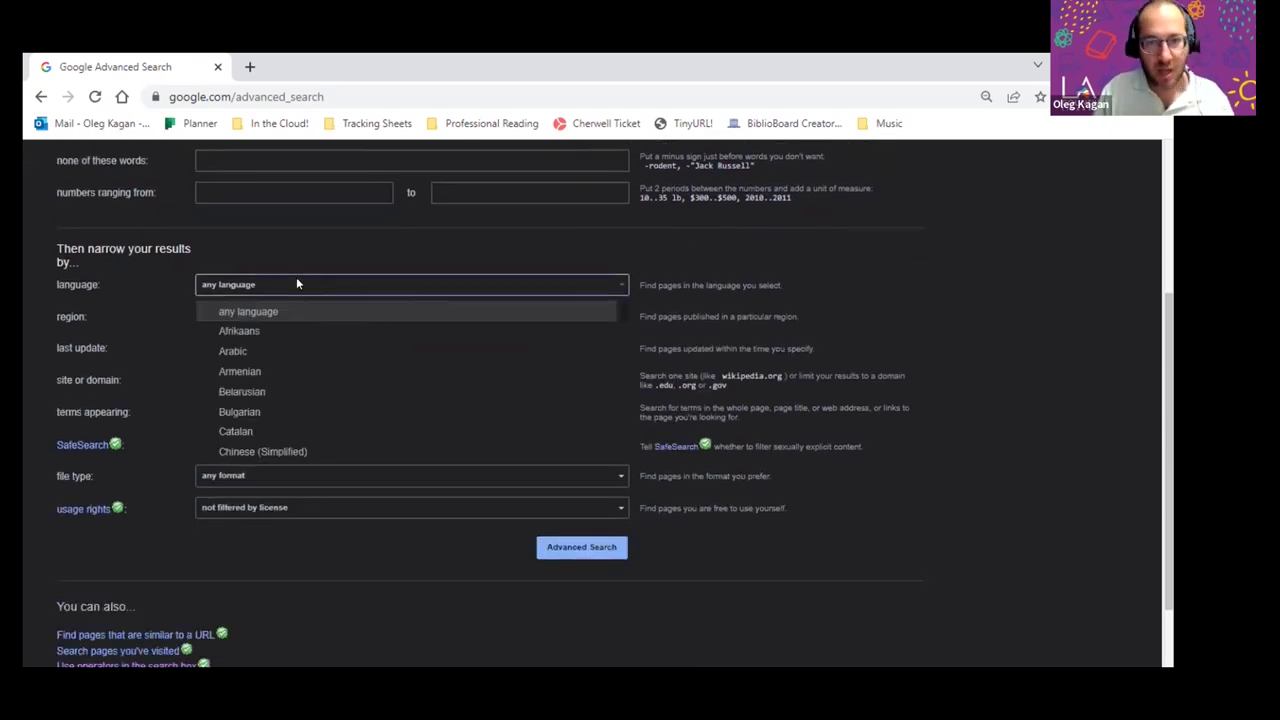
pyautogui.scroll(-2, 304, 357)
pyautogui.scroll(-4, 304, 357)
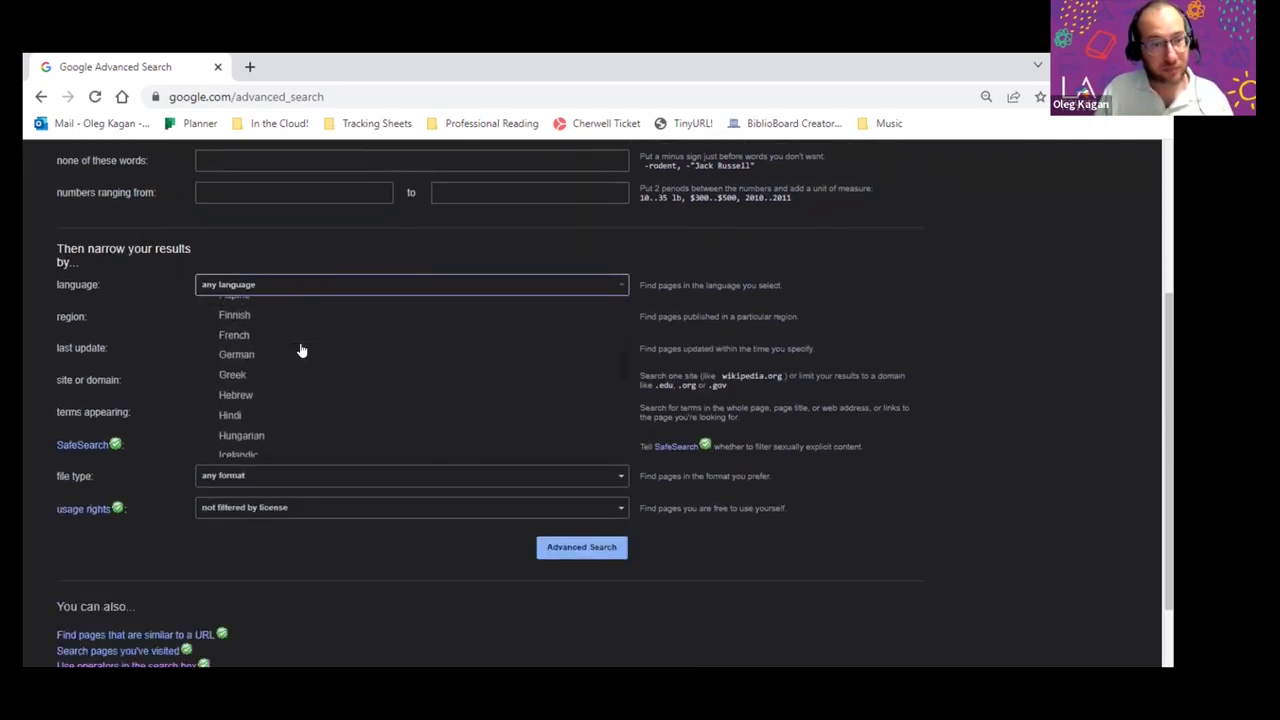
pyautogui.scroll(3, 300, 349)
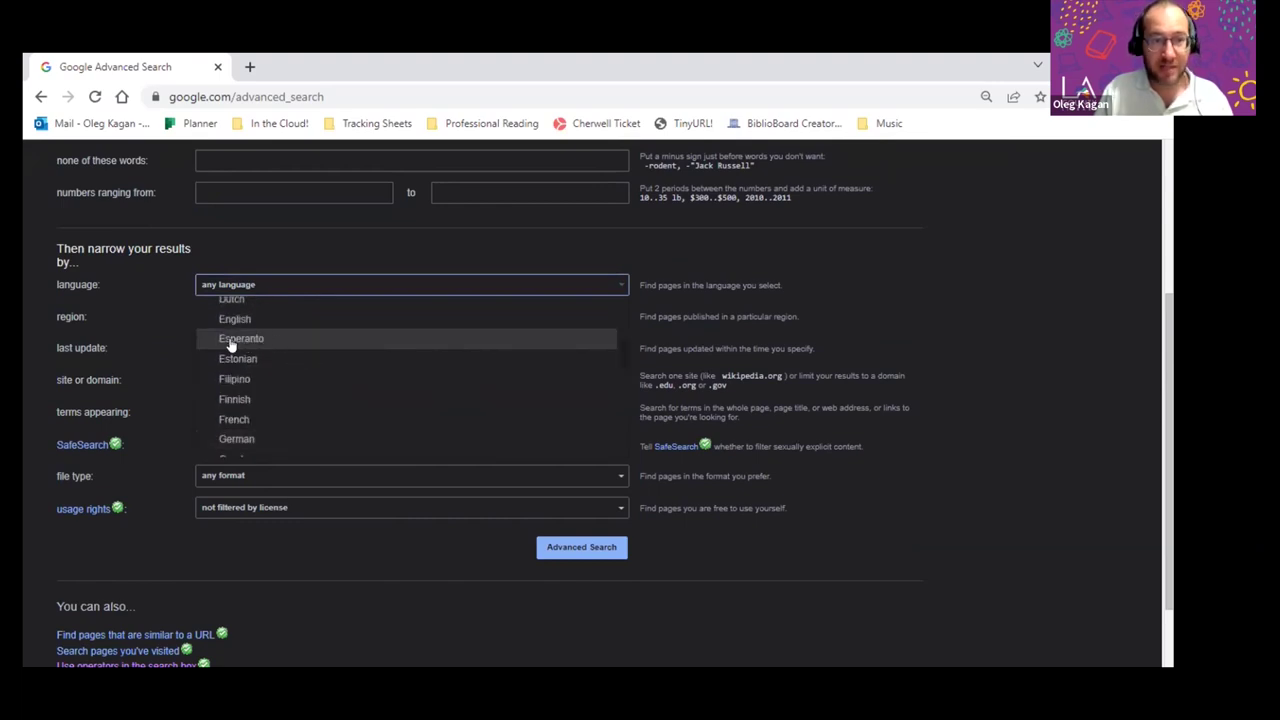
pyautogui.click(862, 284)
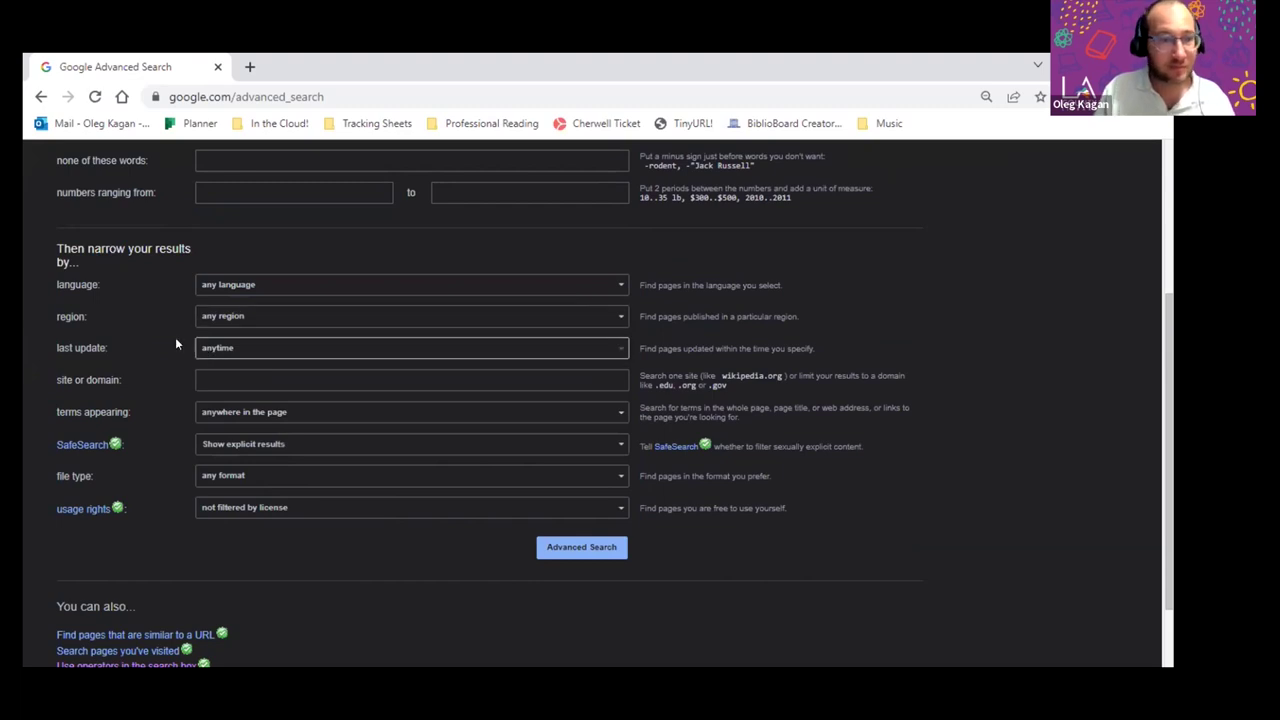
# Step: Browse the available choices for narrowing results by region and review the hint explaining that filter
pyautogui.click(228, 316)
pyautogui.scroll(-5, 257, 401)
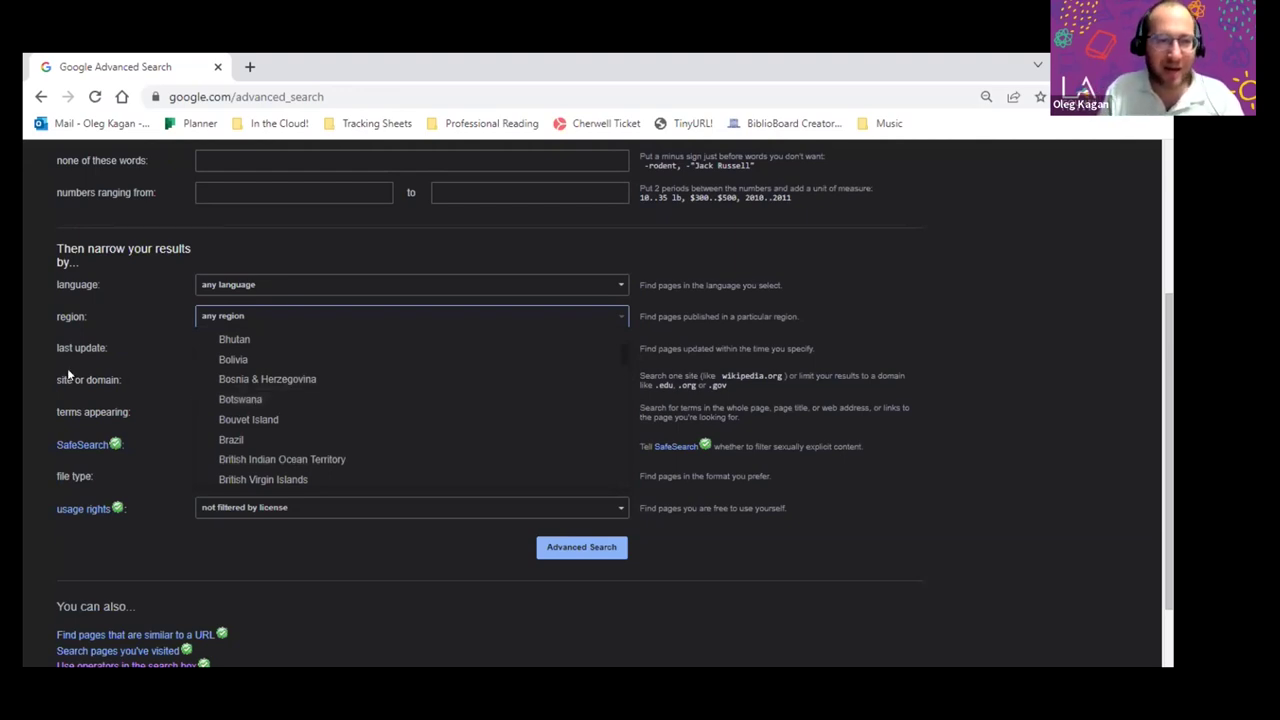
pyautogui.click(94, 354)
pyautogui.moveTo(671, 316); pyautogui.dragTo(800, 329)
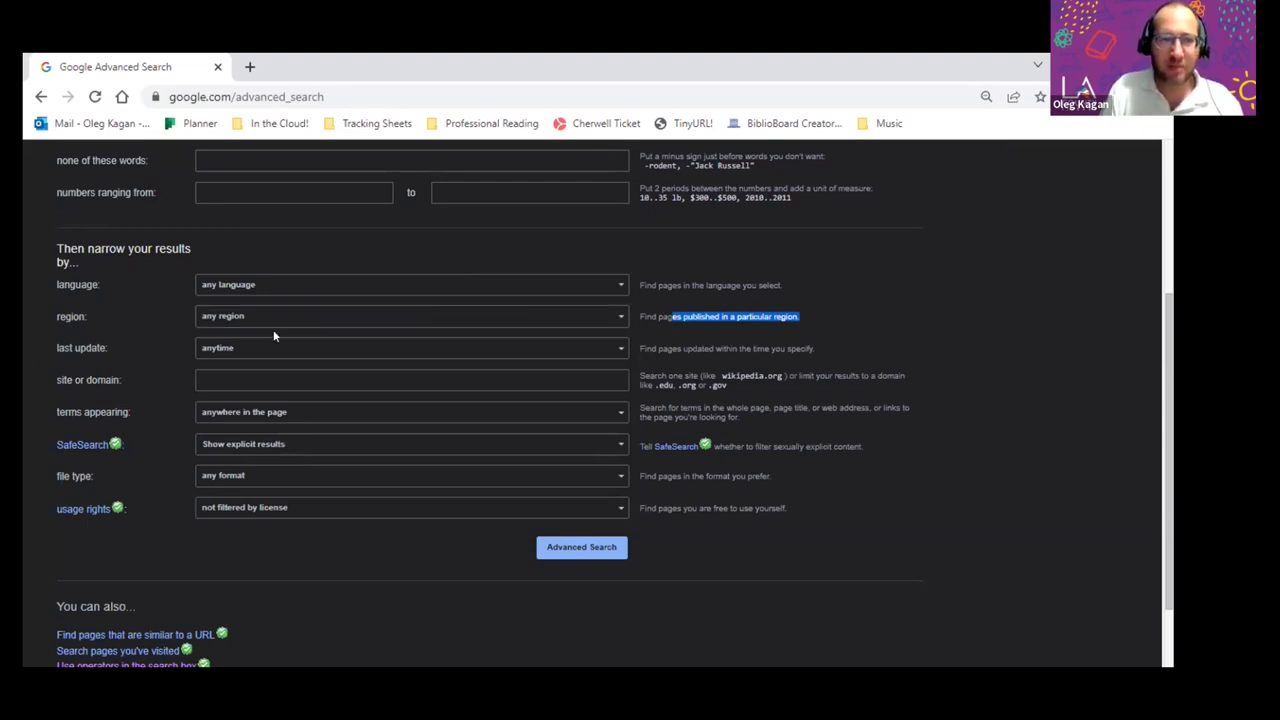
# Step: Review the last update choices and the site or domain field without setting either one
pyautogui.click(300, 349)
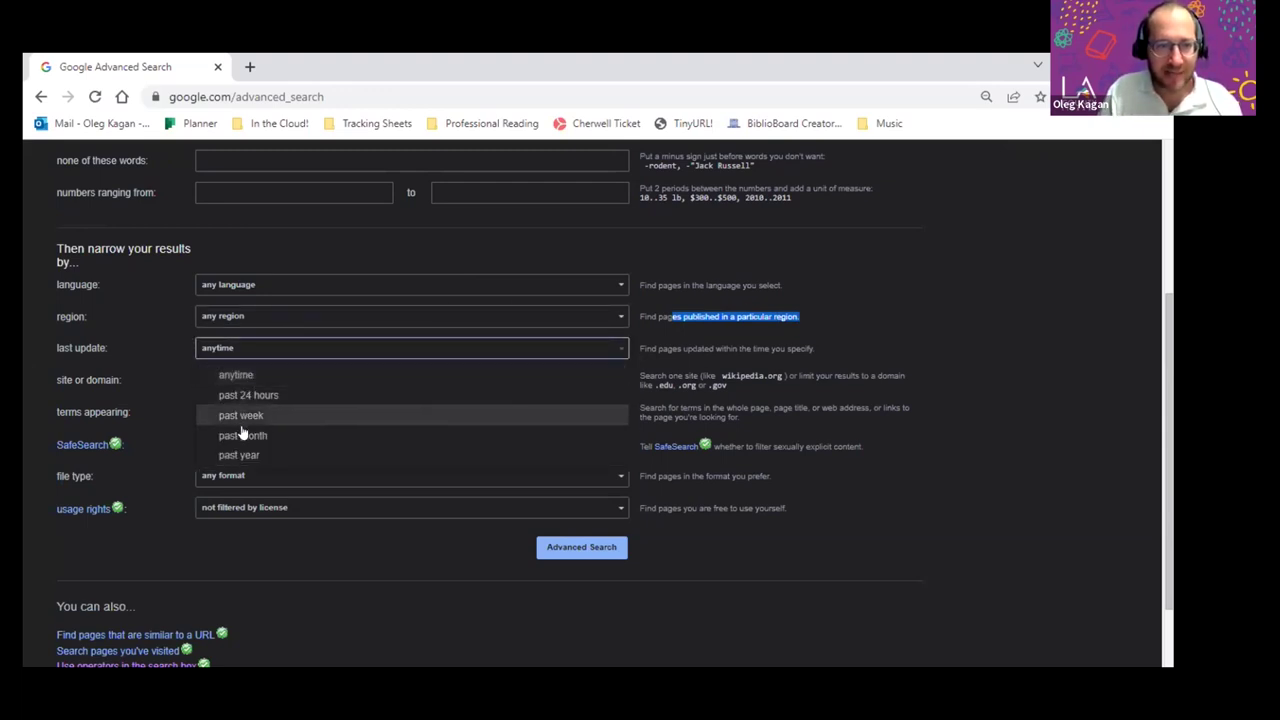
pyautogui.click(110, 354)
pyautogui.click(273, 382)
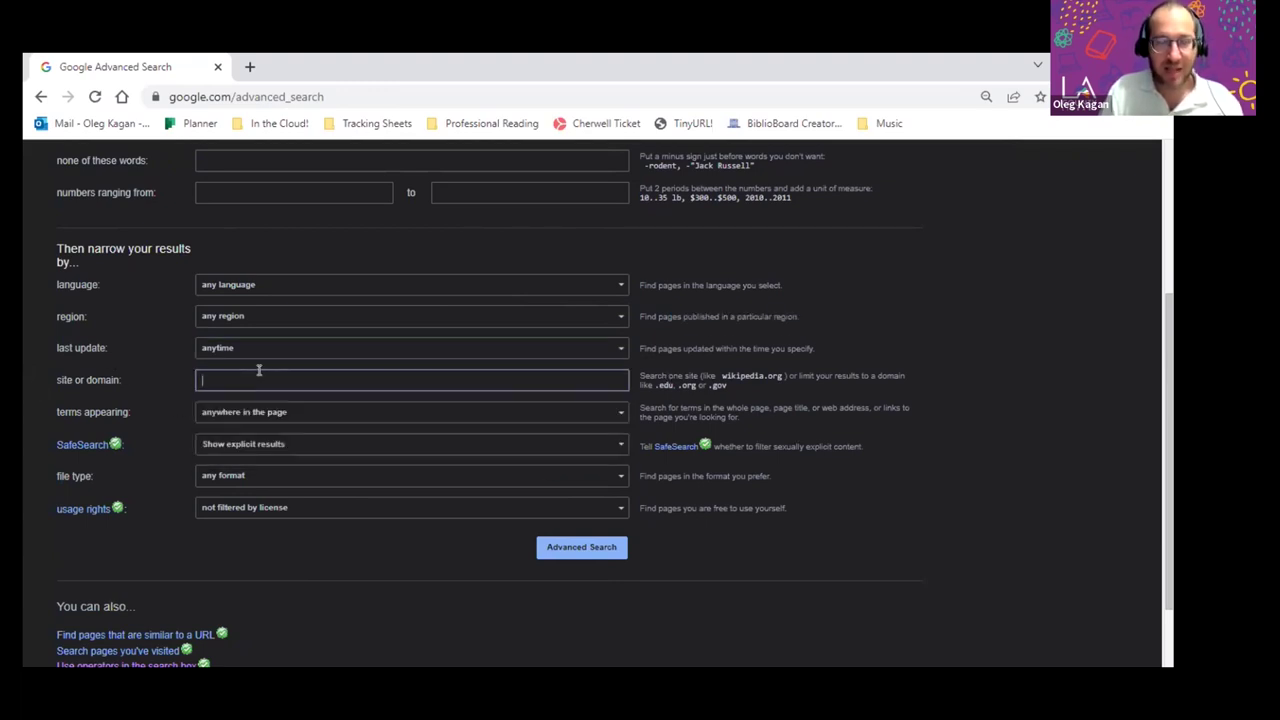
pyautogui.moveTo(54, 379); pyautogui.dragTo(122, 380)
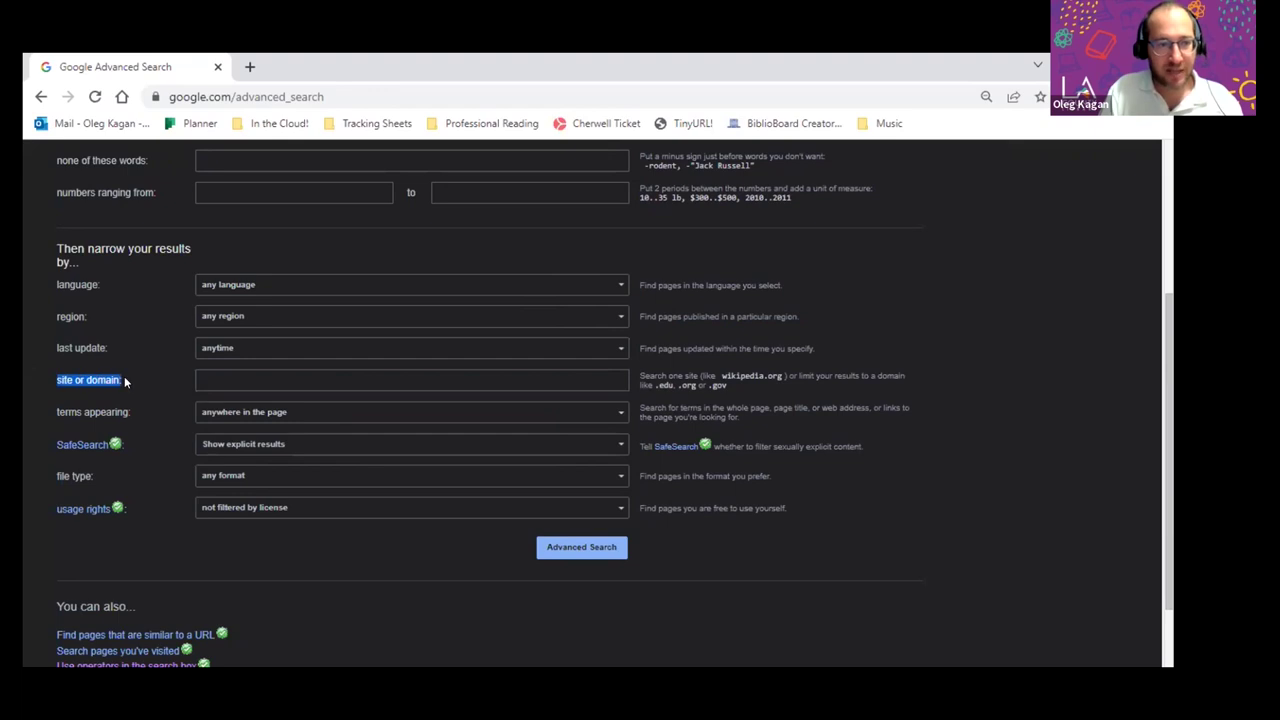
pyautogui.click(125, 381)
# Step: Review the choices for where the search terms must appear, leaving the setting as anywhere in the page
pyautogui.scroll(-1, 201, 378)
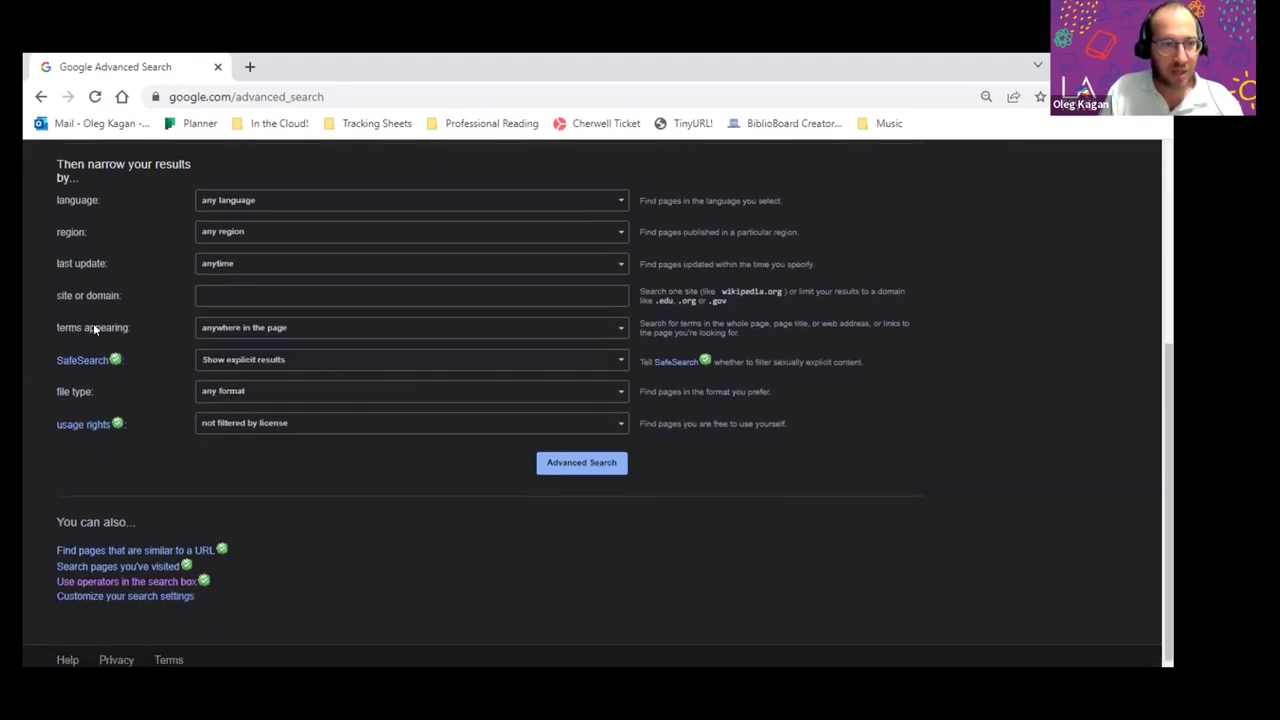
pyautogui.click(264, 328)
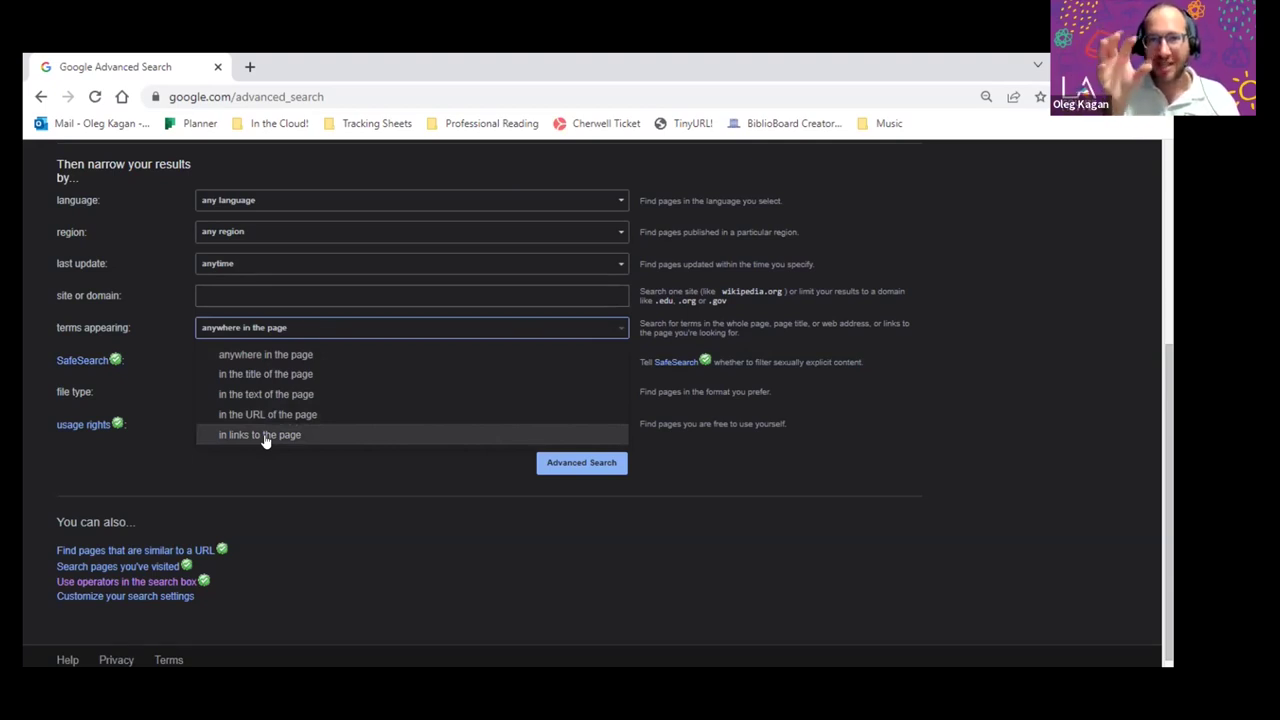
pyautogui.click(697, 434)
# Step: Look through the file formats available for narrowing results by file type, from Adobe Acrobat PDF to Shockwave Flash
pyautogui.click(217, 391)
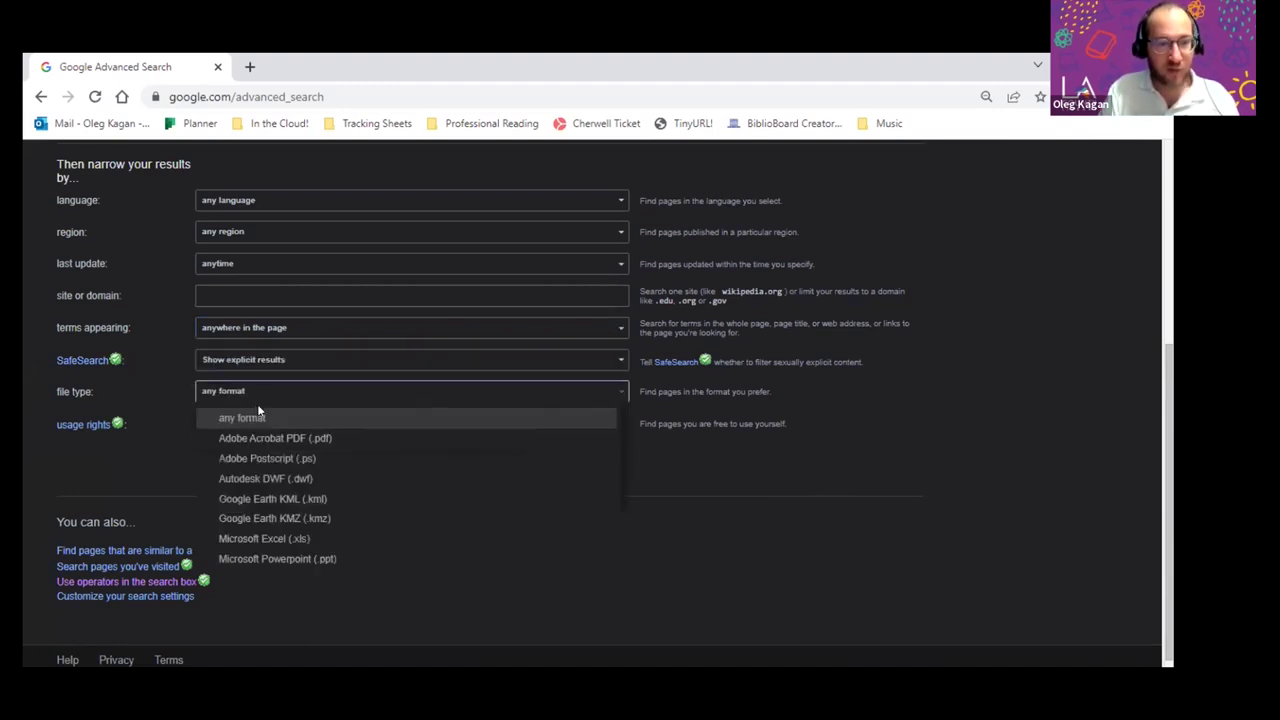
pyautogui.scroll(-1, 274, 456)
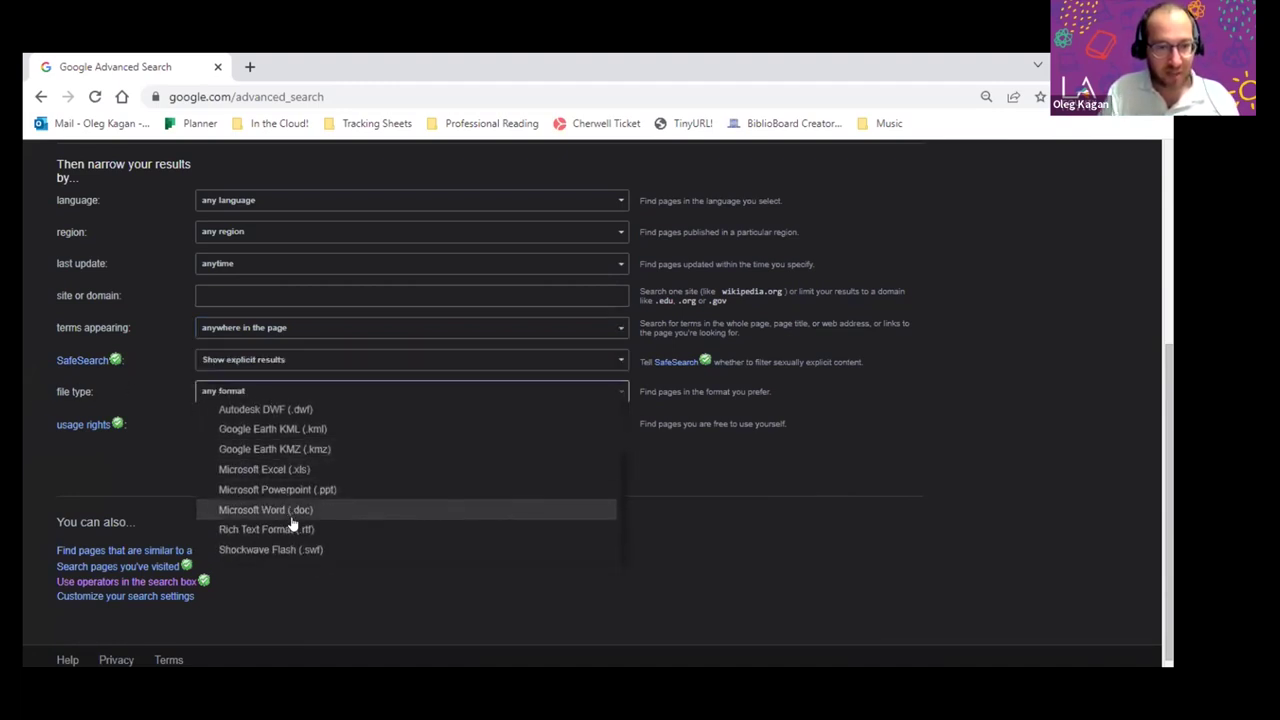
pyautogui.scroll(1, 294, 520)
pyautogui.scroll(-1, 331, 449)
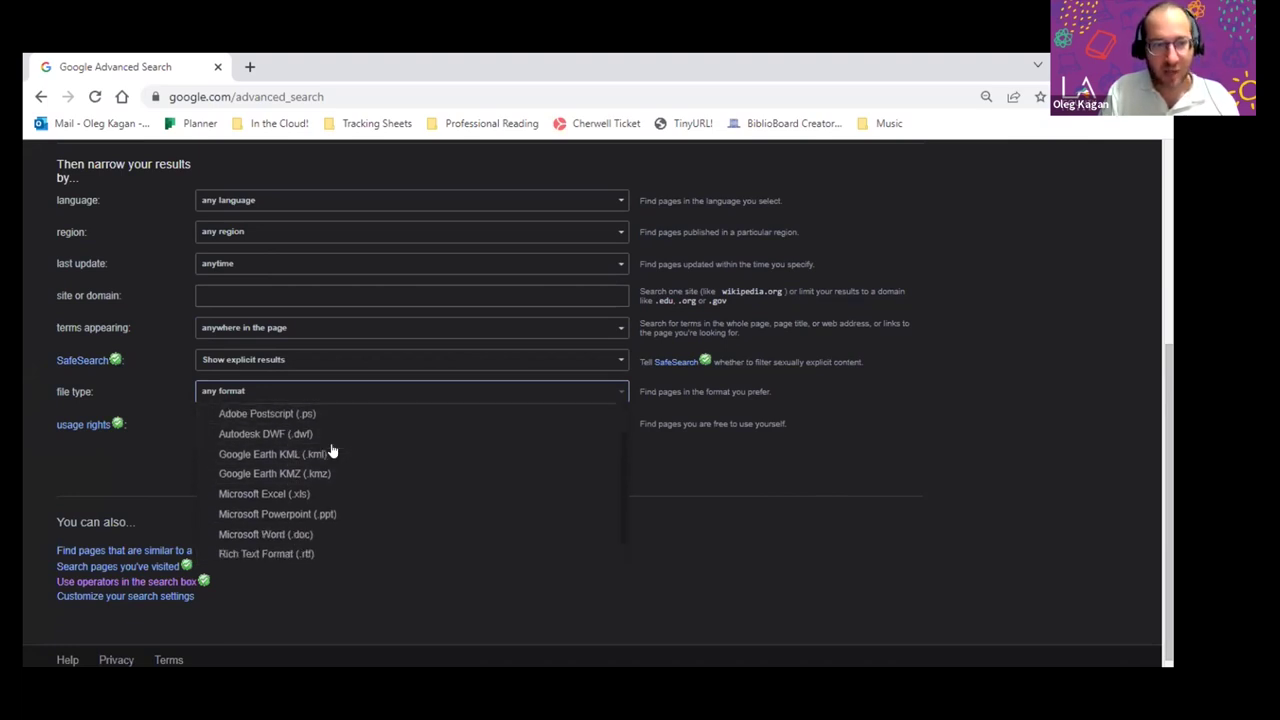
pyautogui.scroll(1, 281, 508)
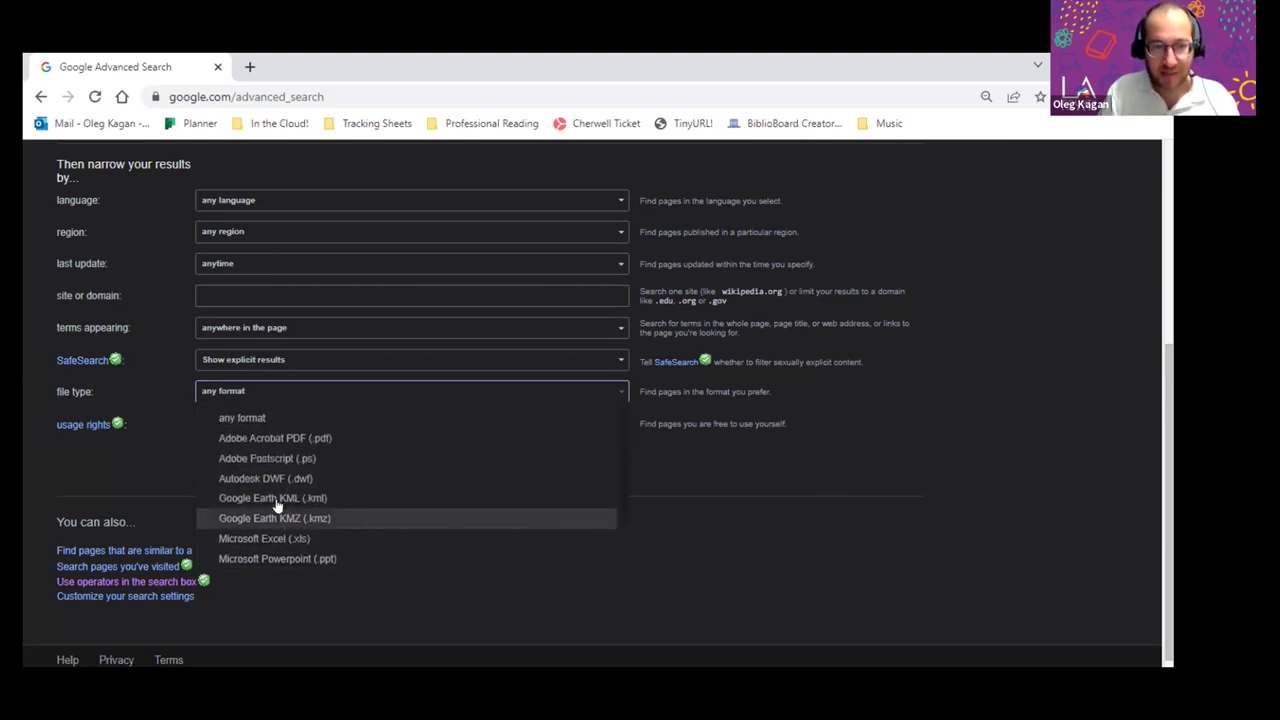
pyautogui.scroll(-1, 287, 442)
pyautogui.scroll(1, 290, 445)
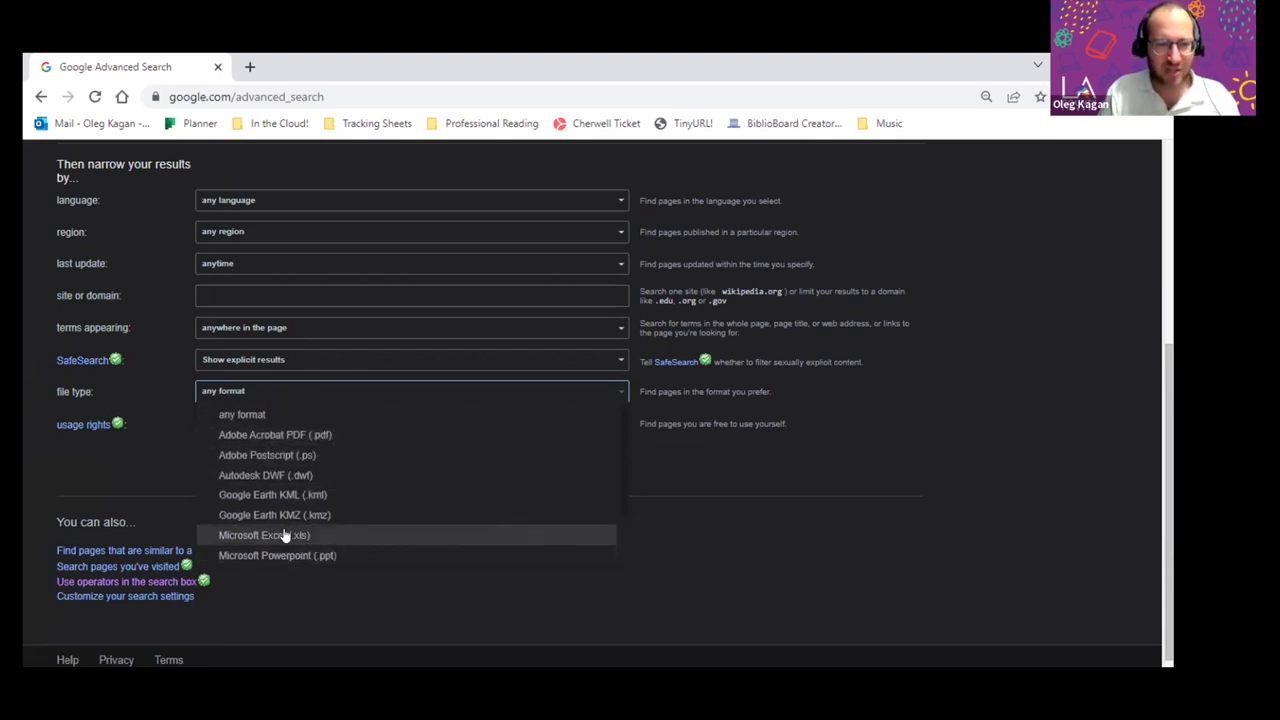
pyautogui.scroll(-1, 286, 480)
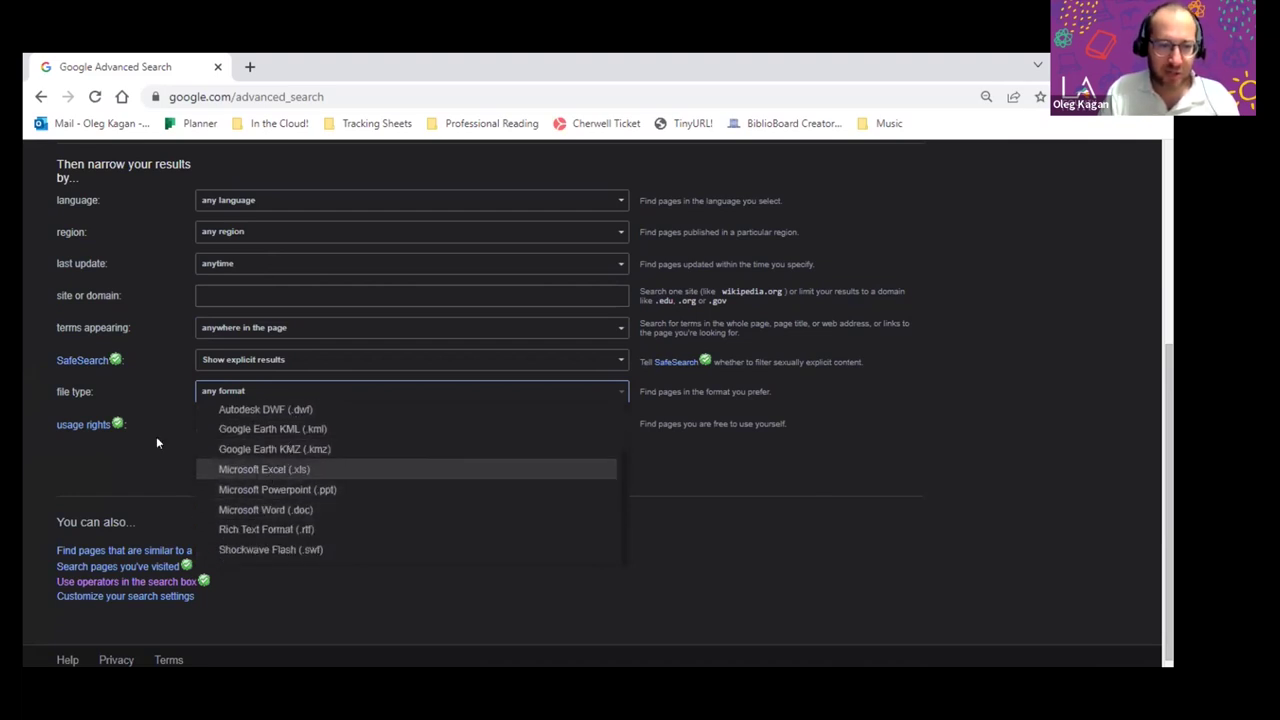
# Step: Review the usage rights choices, leaving the setting as not filtered by license
pyautogui.click(178, 490)
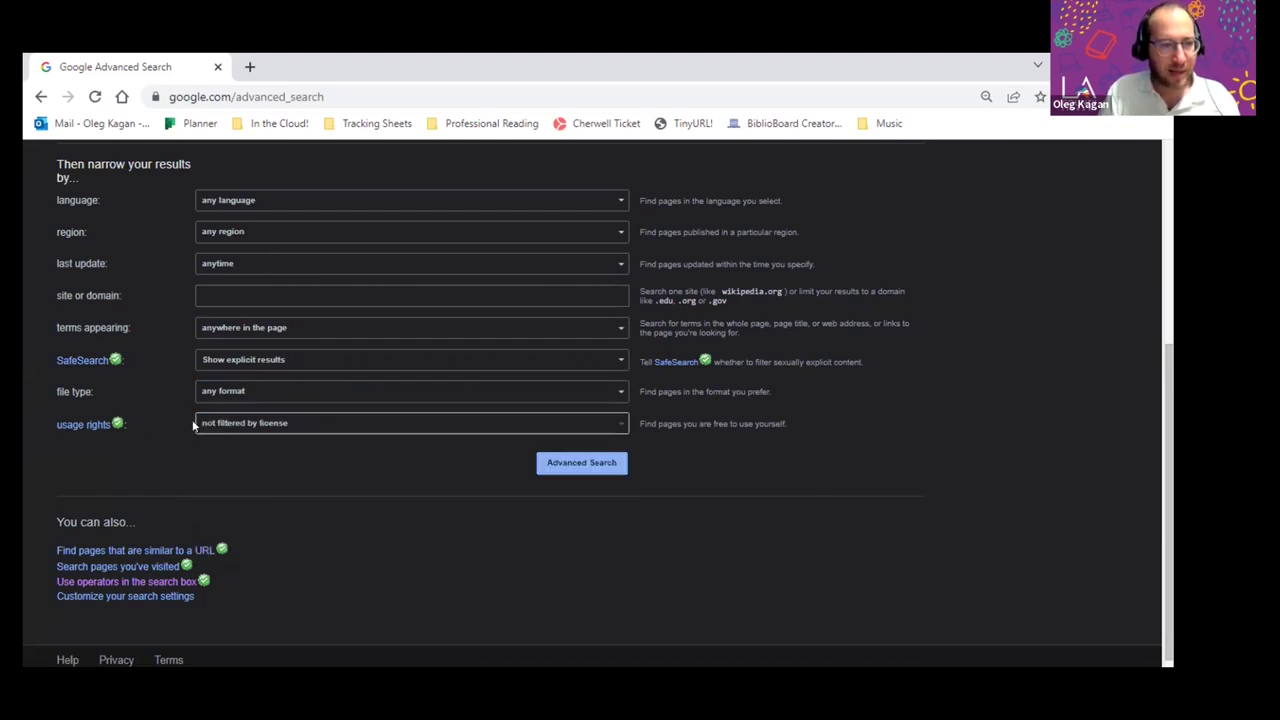
pyautogui.moveTo(85, 428)
pyautogui.click(412, 325)
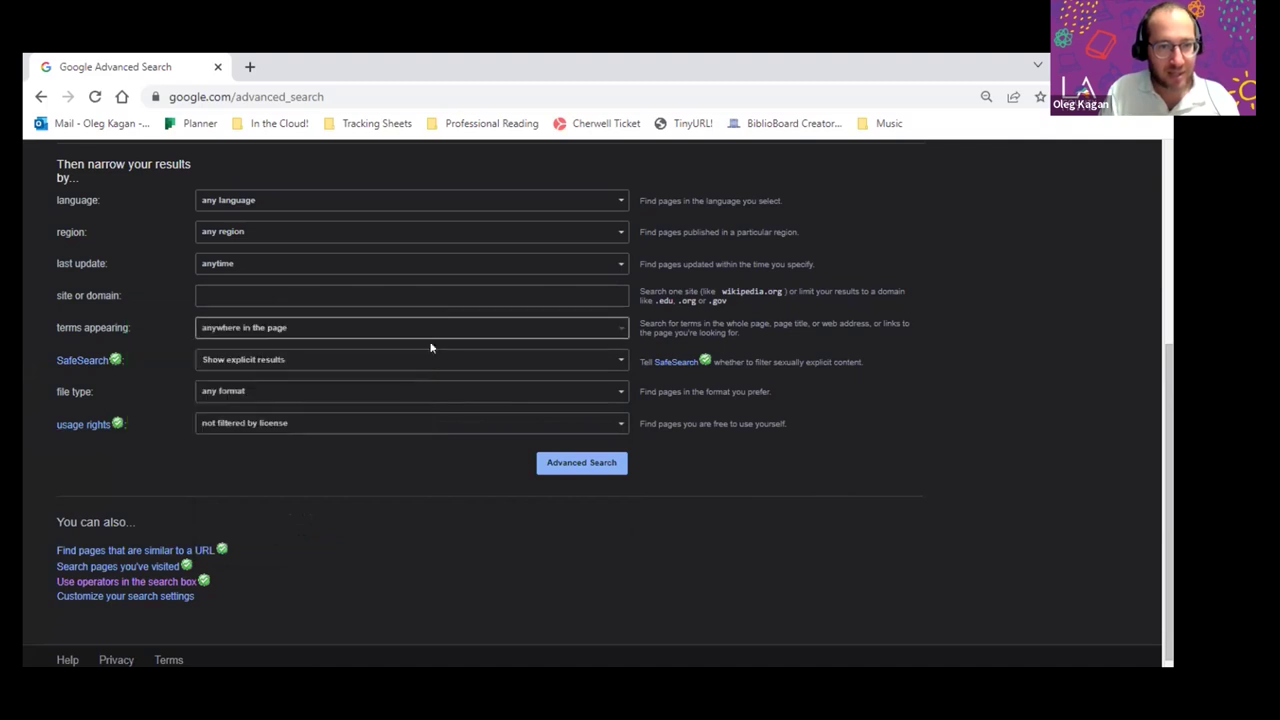
pyautogui.click(354, 423)
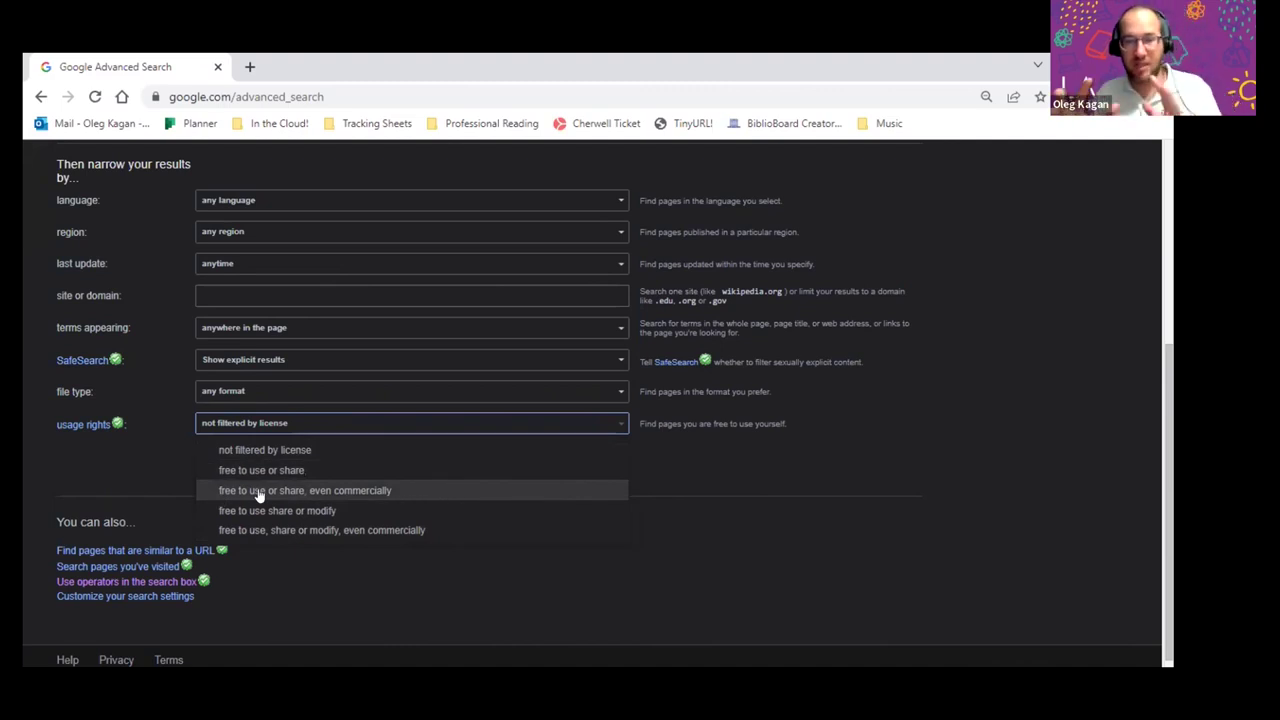
pyautogui.click(705, 526)
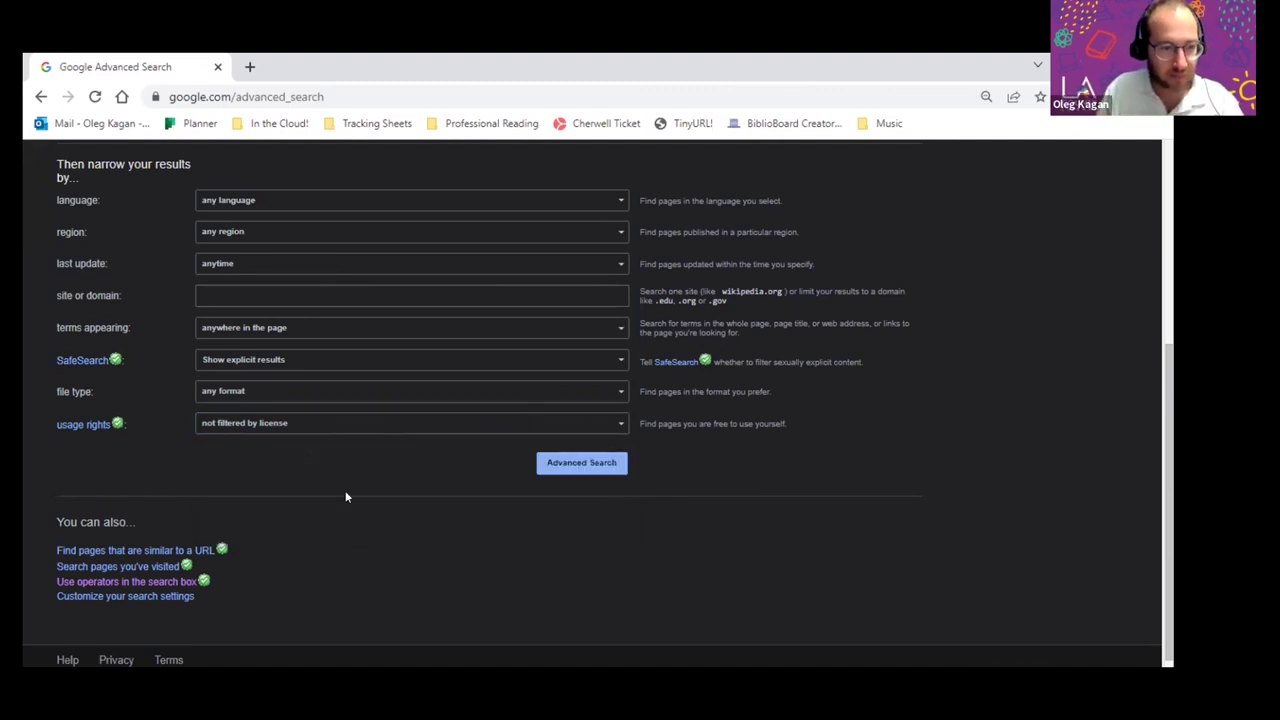
# Step: Enter "compounding pharmacies" as the exact word or phrase to find
pyautogui.scroll(4, 340, 488)
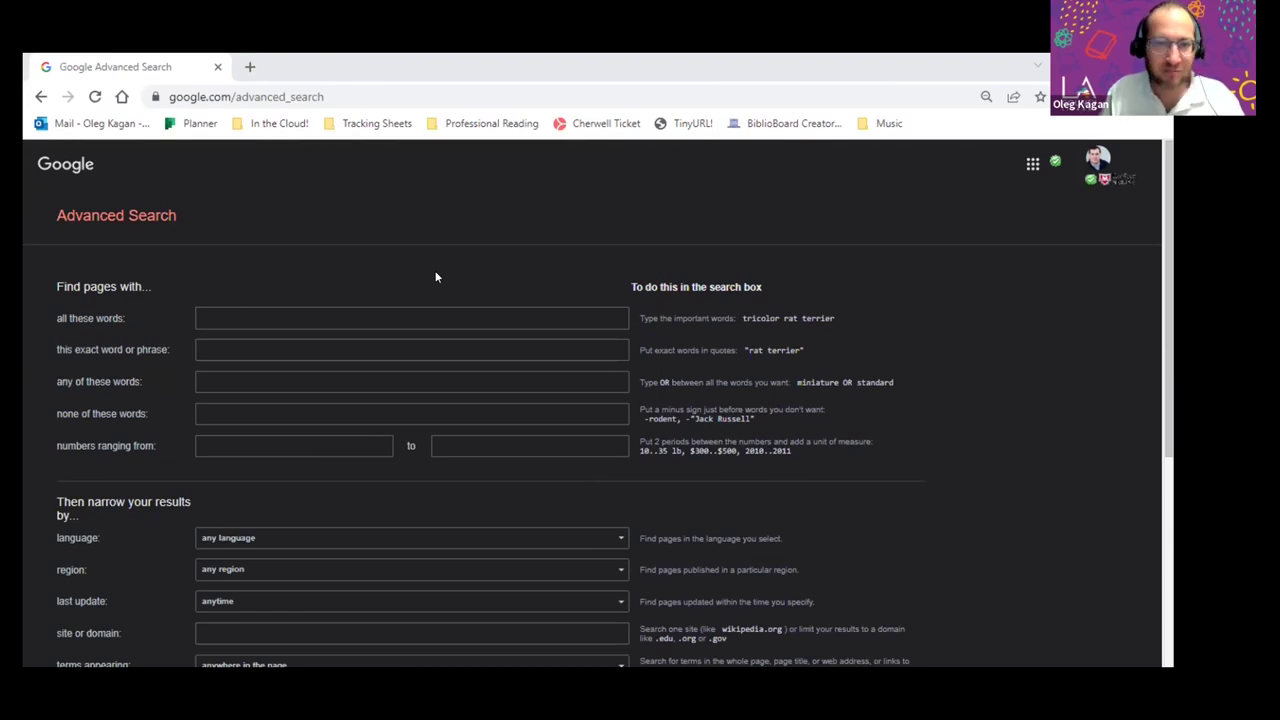
pyautogui.click(290, 310)
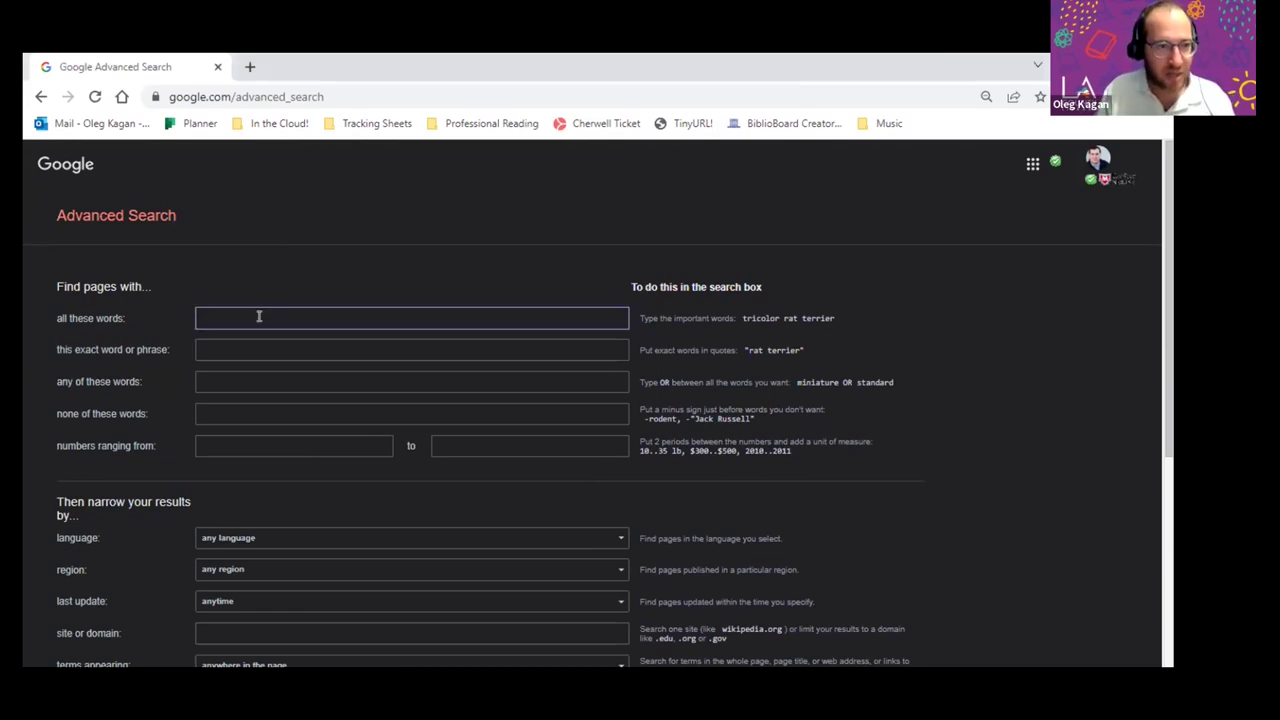
pyautogui.click(243, 347)
pyautogui.write('compounding pharmacies')
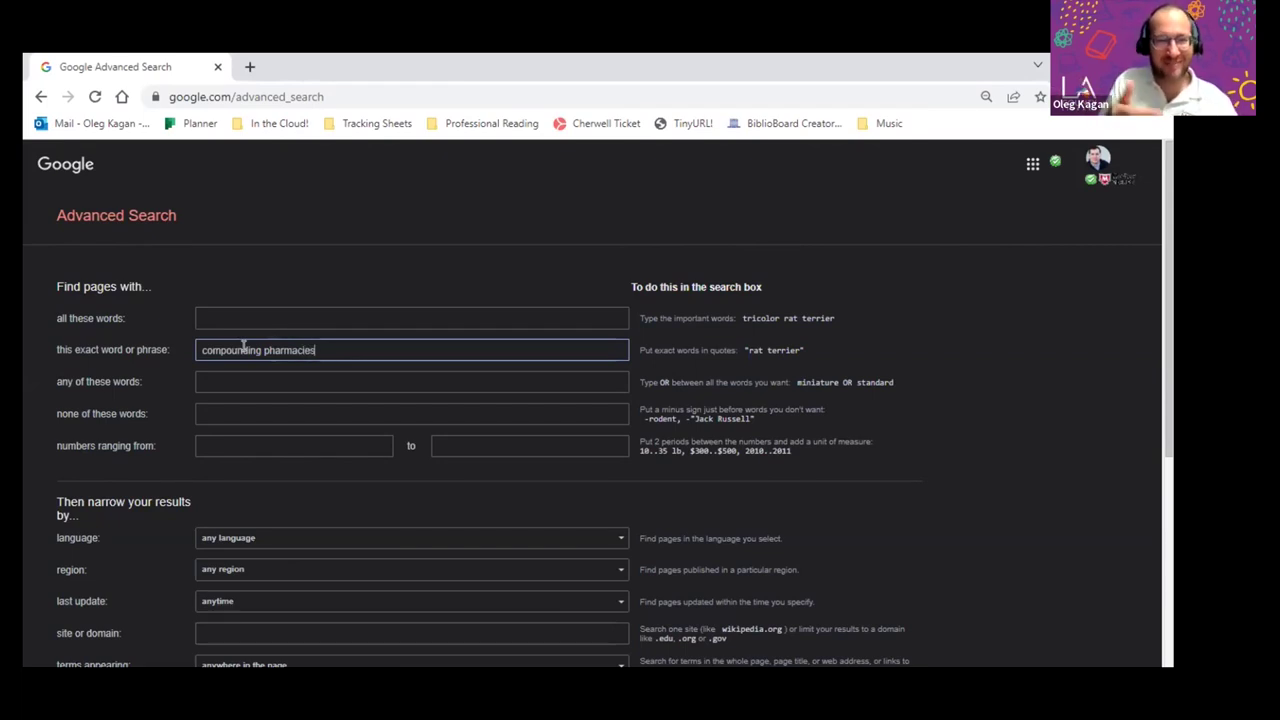
# Step: Narrow the results to the region Finland and run the advanced search
pyautogui.scroll(-2, 148, 355)
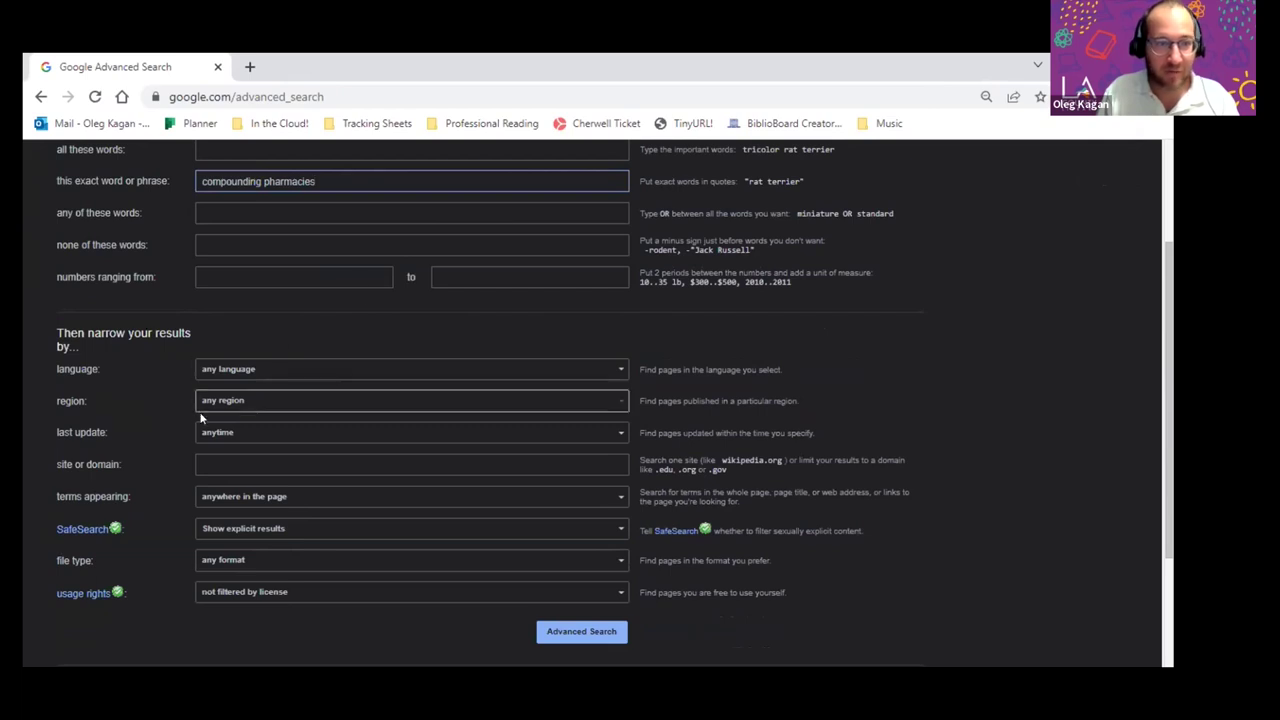
pyautogui.click(254, 400)
pyautogui.scroll(-7, 274, 491)
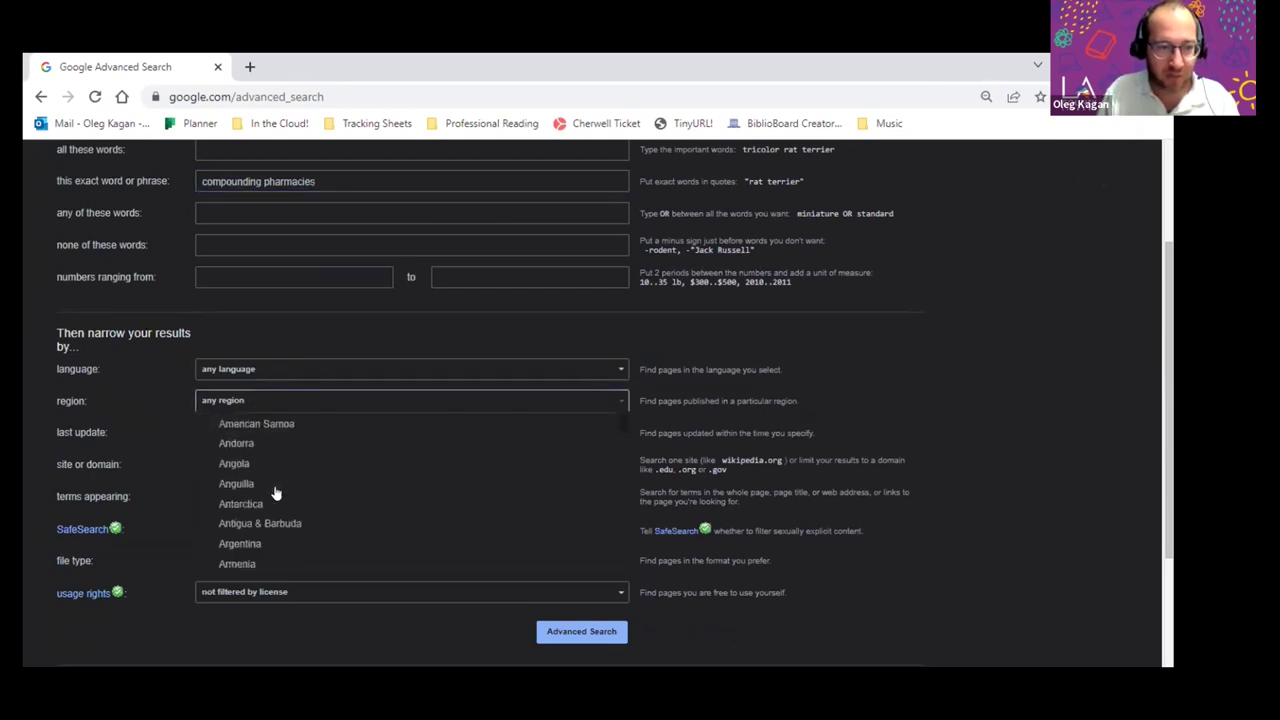
pyautogui.scroll(-15, 276, 492)
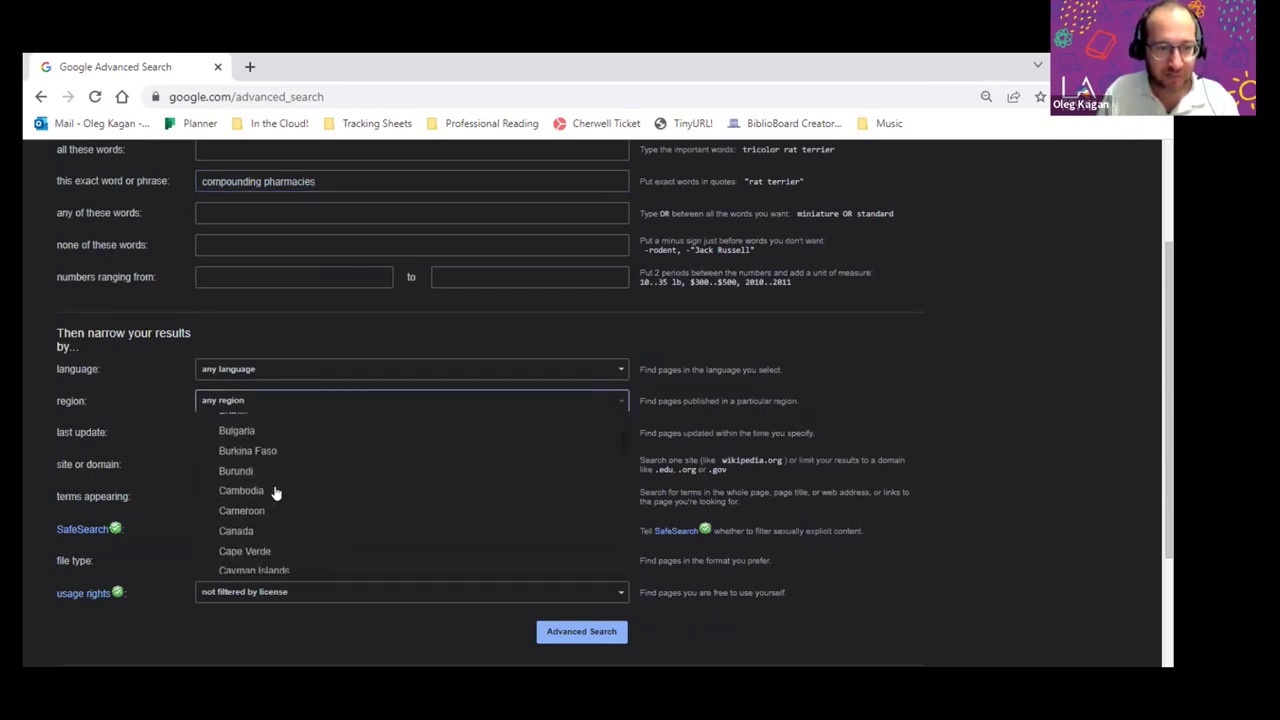
pyautogui.scroll(-6, 276, 492)
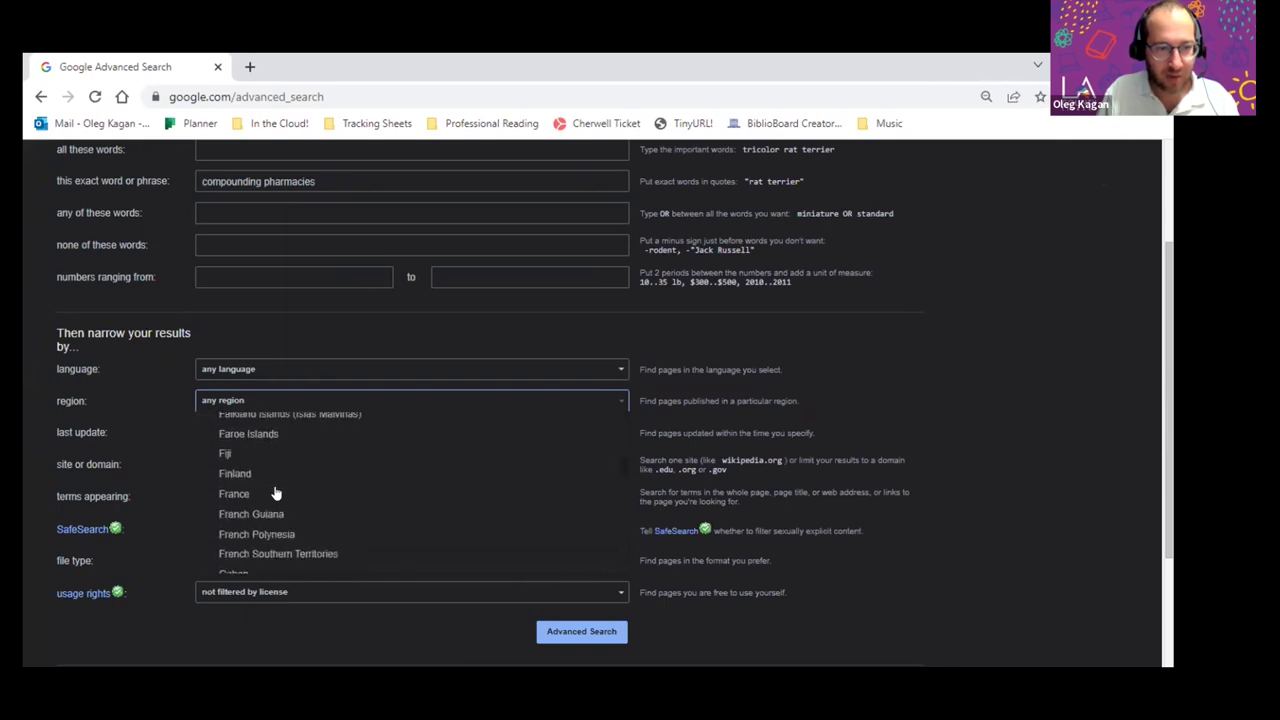
pyautogui.scroll(2, 270, 491)
pyautogui.scroll(1, 269, 491)
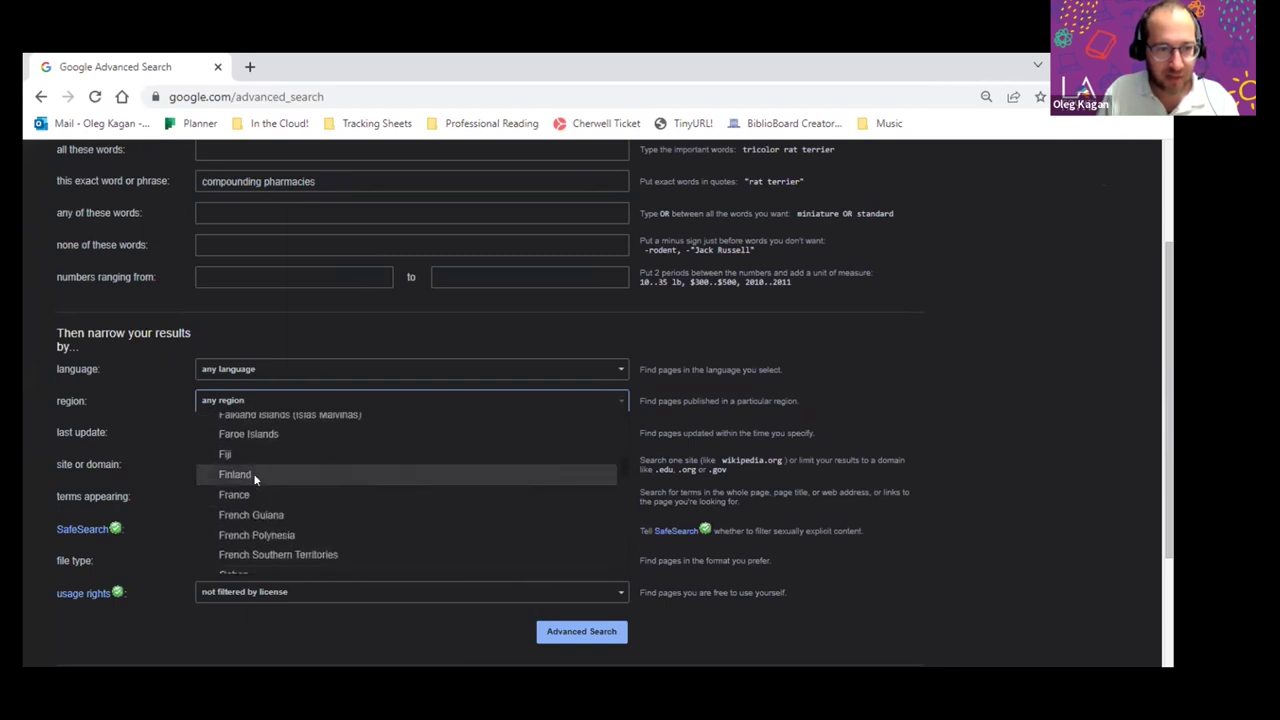
pyautogui.click(253, 474)
pyautogui.scroll(-3, 844, 455)
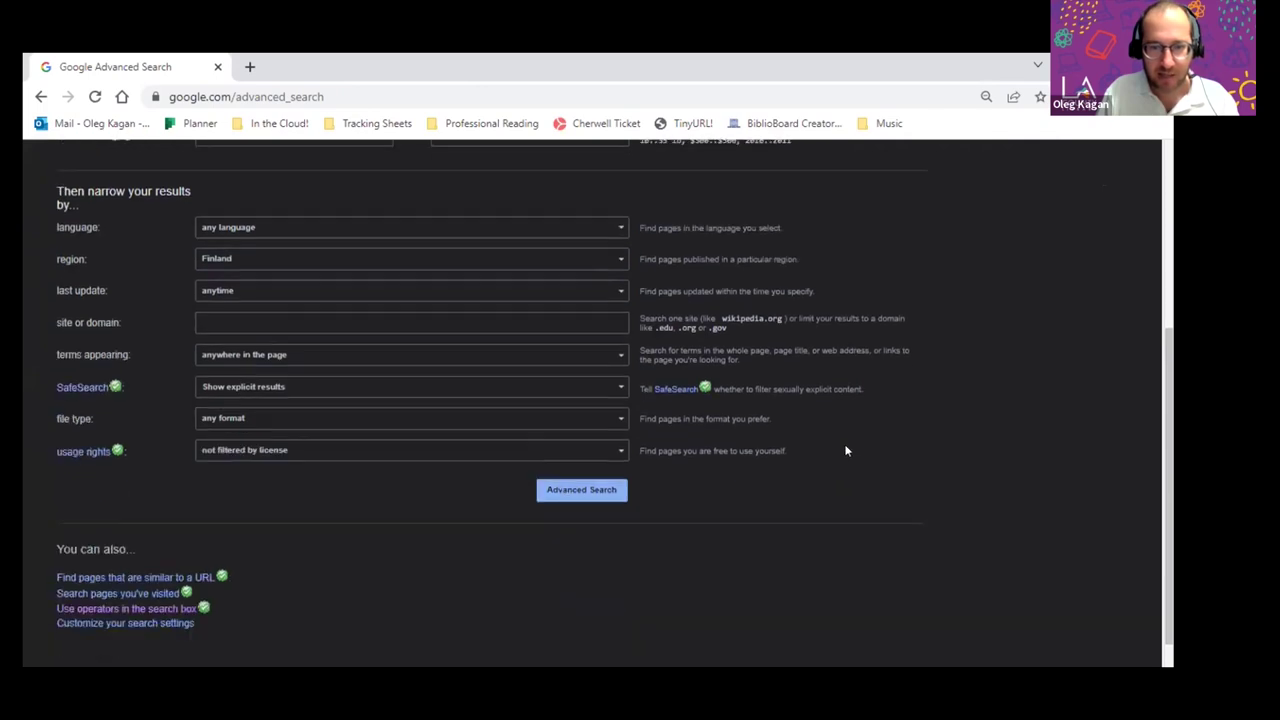
pyautogui.click(563, 455)
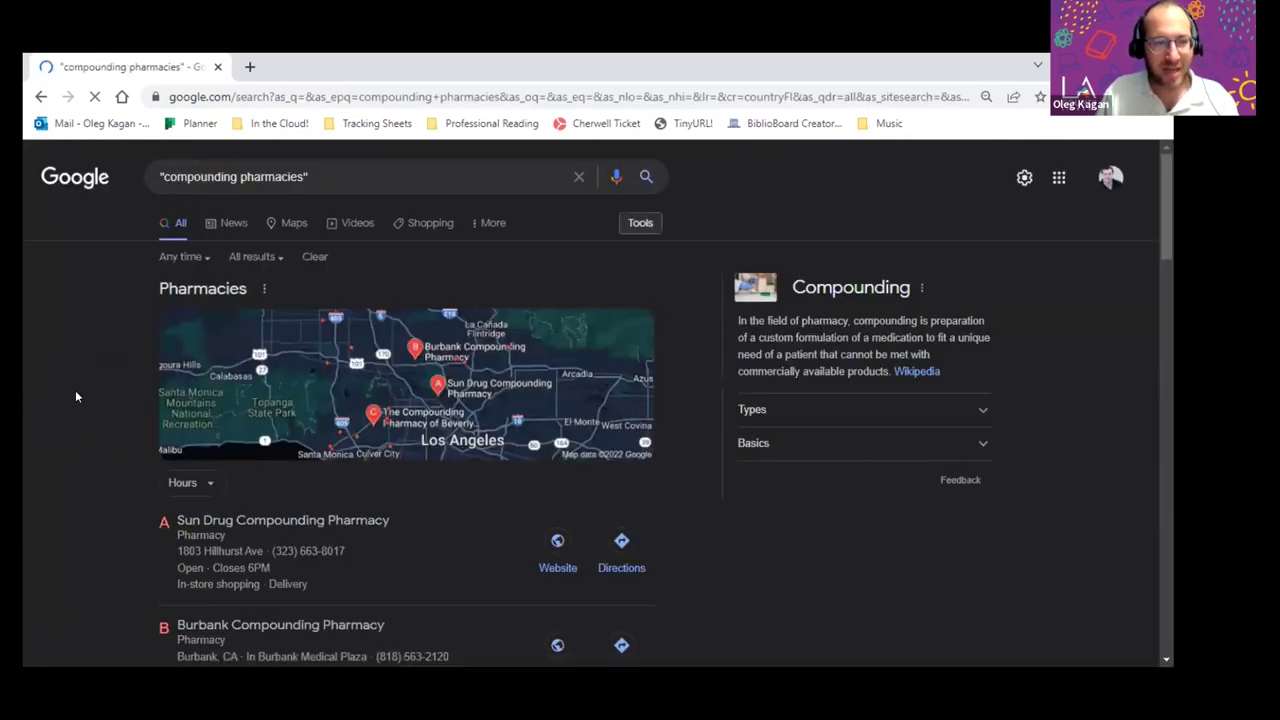
# Step: Examine the compounding pharmacies results, from the local pharmacy listings through the web page entries to the image results
pyautogui.scroll(-3, 85, 386)
pyautogui.scroll(-4, 85, 386)
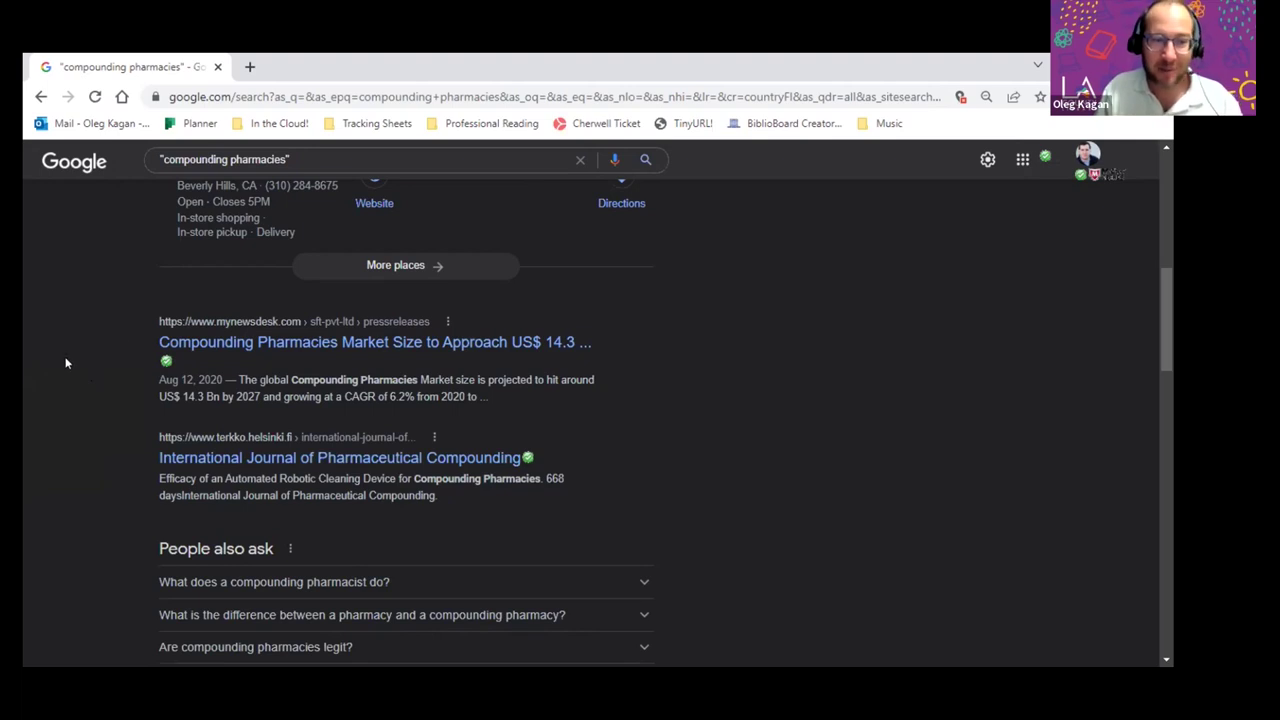
pyautogui.scroll(-2, 66, 369)
pyautogui.scroll(-2, 66, 369)
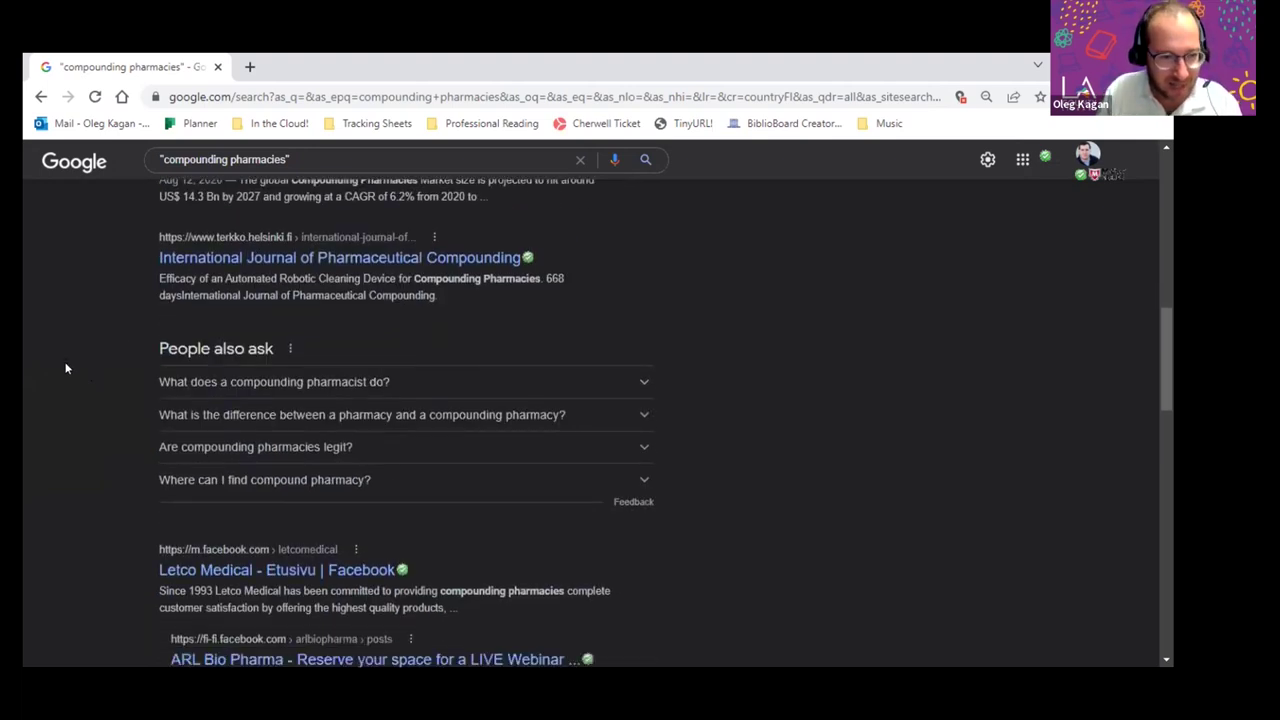
pyautogui.scroll(-2, 83, 371)
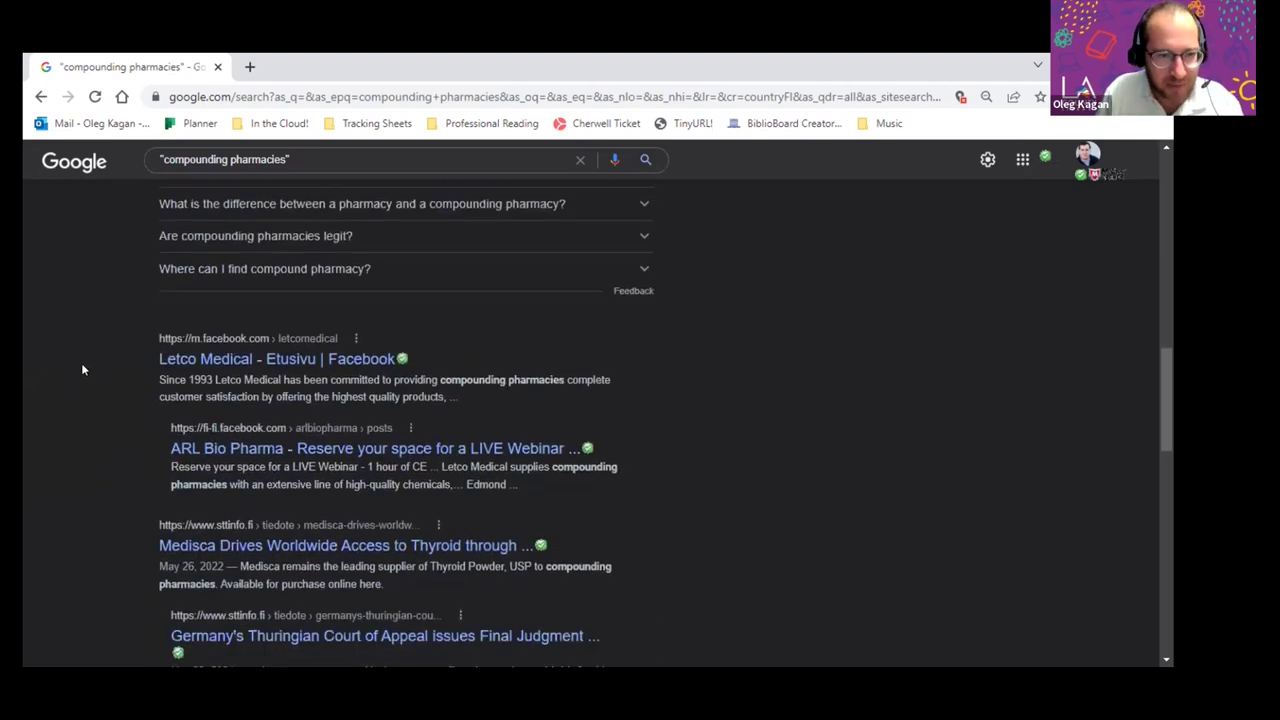
pyautogui.scroll(8, 83, 370)
pyautogui.scroll(2, 83, 370)
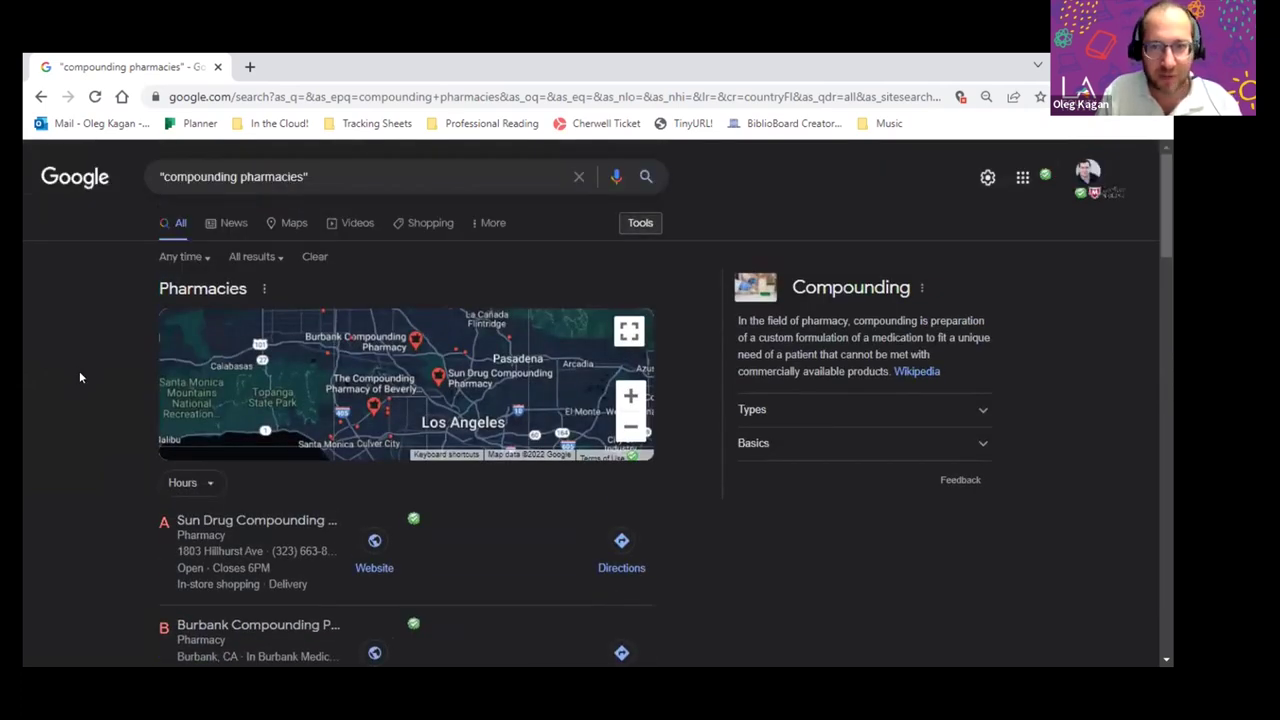
pyautogui.scroll(-3, 80, 377)
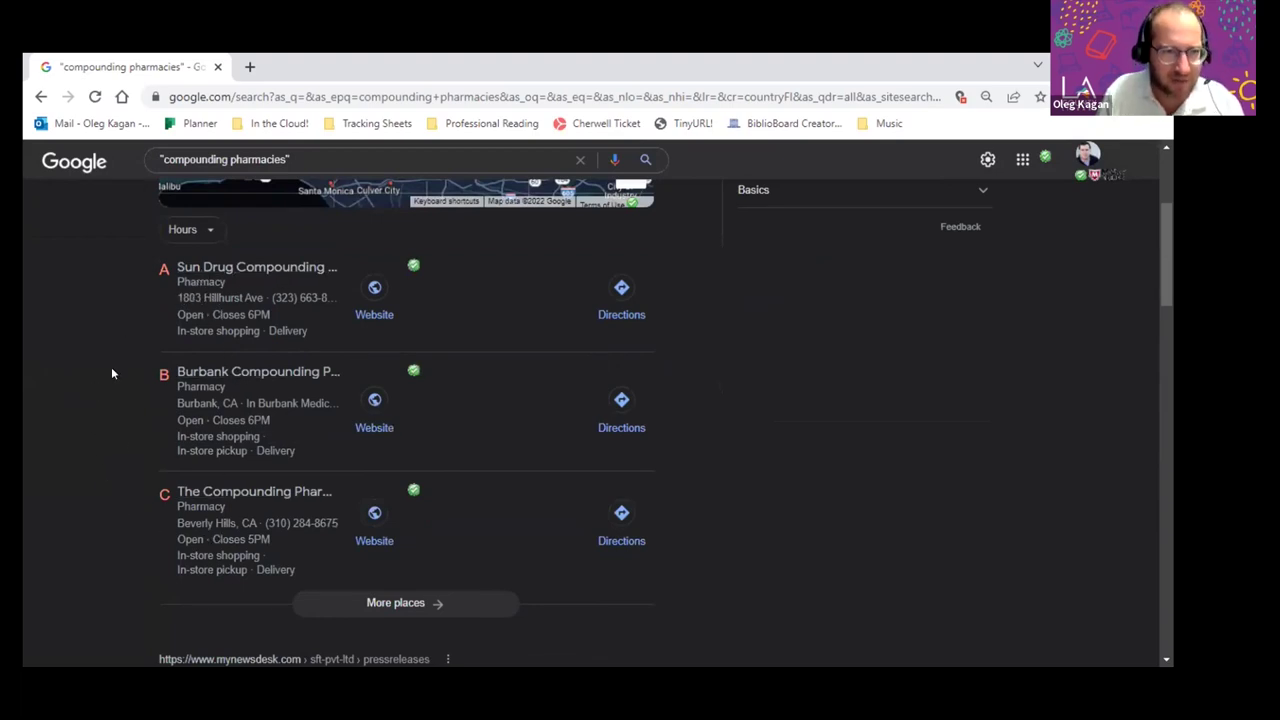
pyautogui.scroll(-3, 112, 373)
pyautogui.scroll(-2, 112, 373)
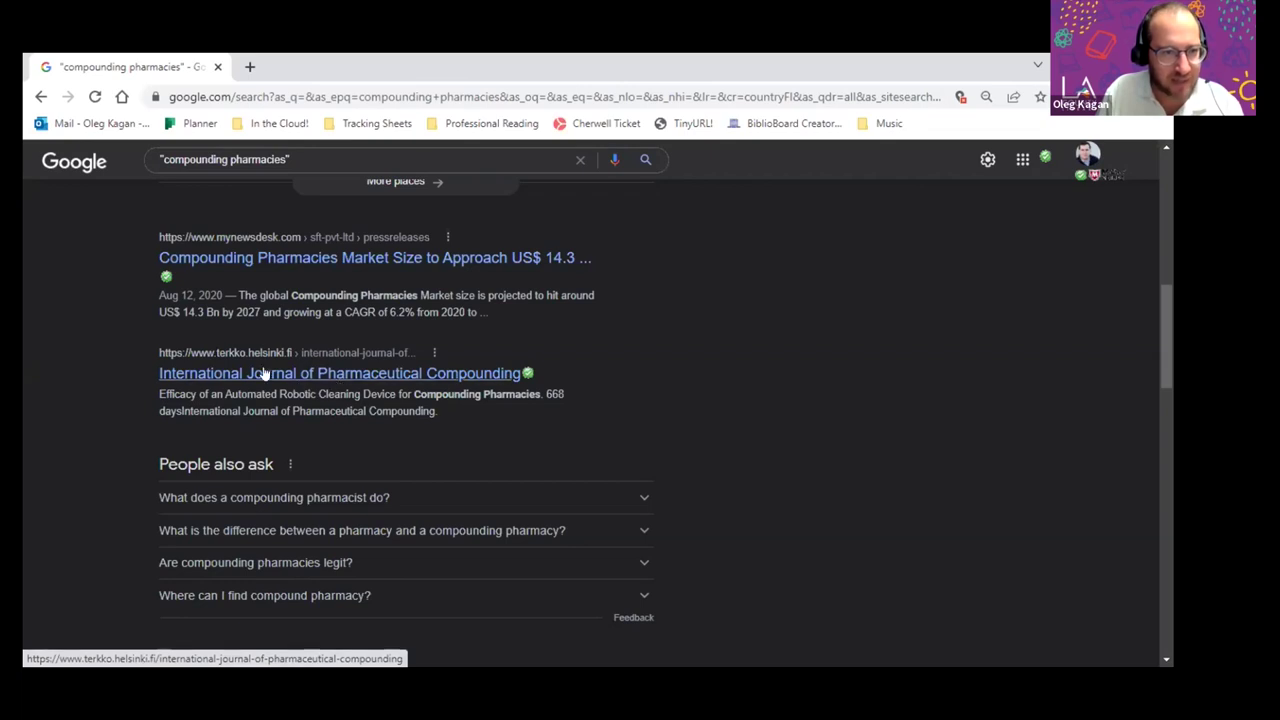
pyautogui.scroll(-4, 138, 359)
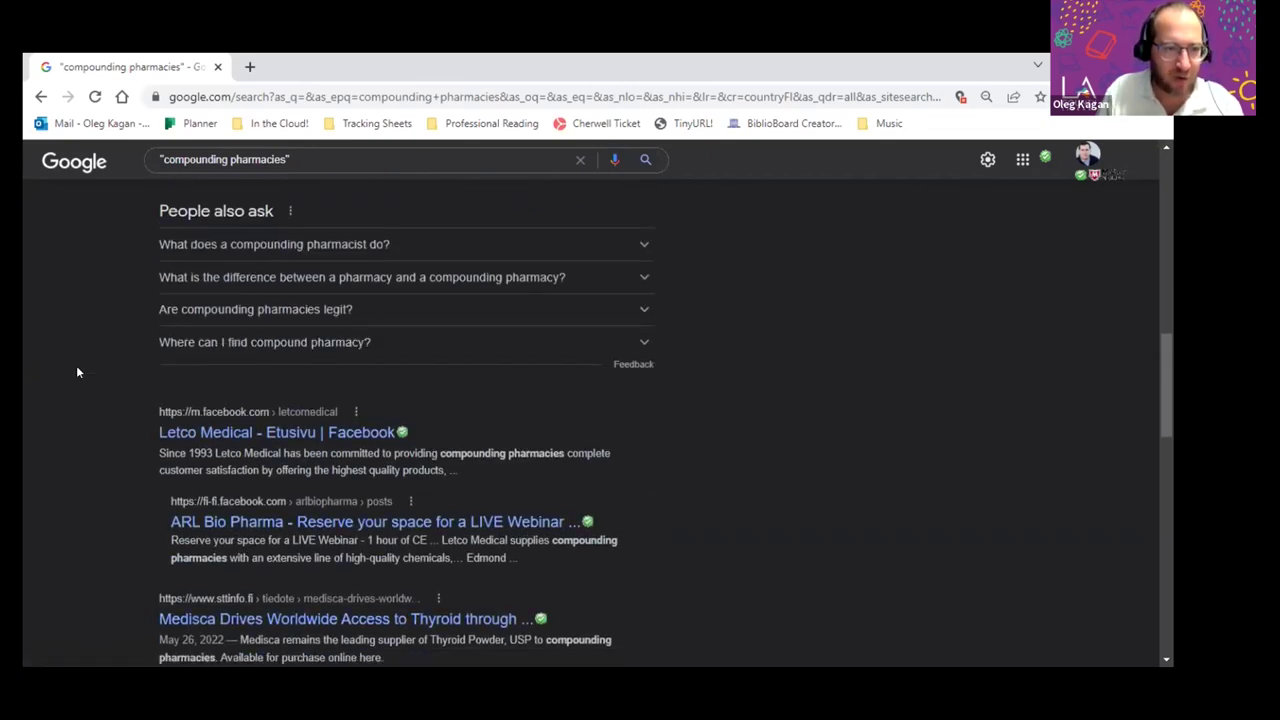
pyautogui.scroll(-2, 77, 372)
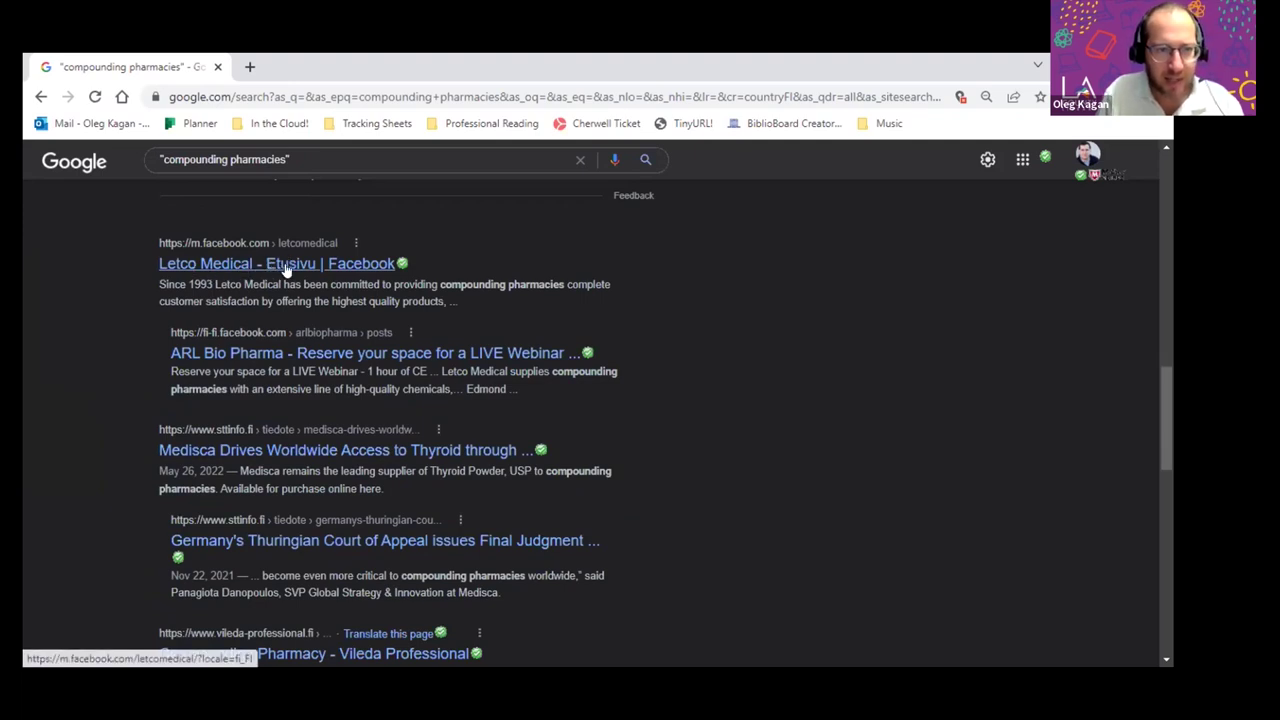
pyautogui.scroll(-4, 107, 308)
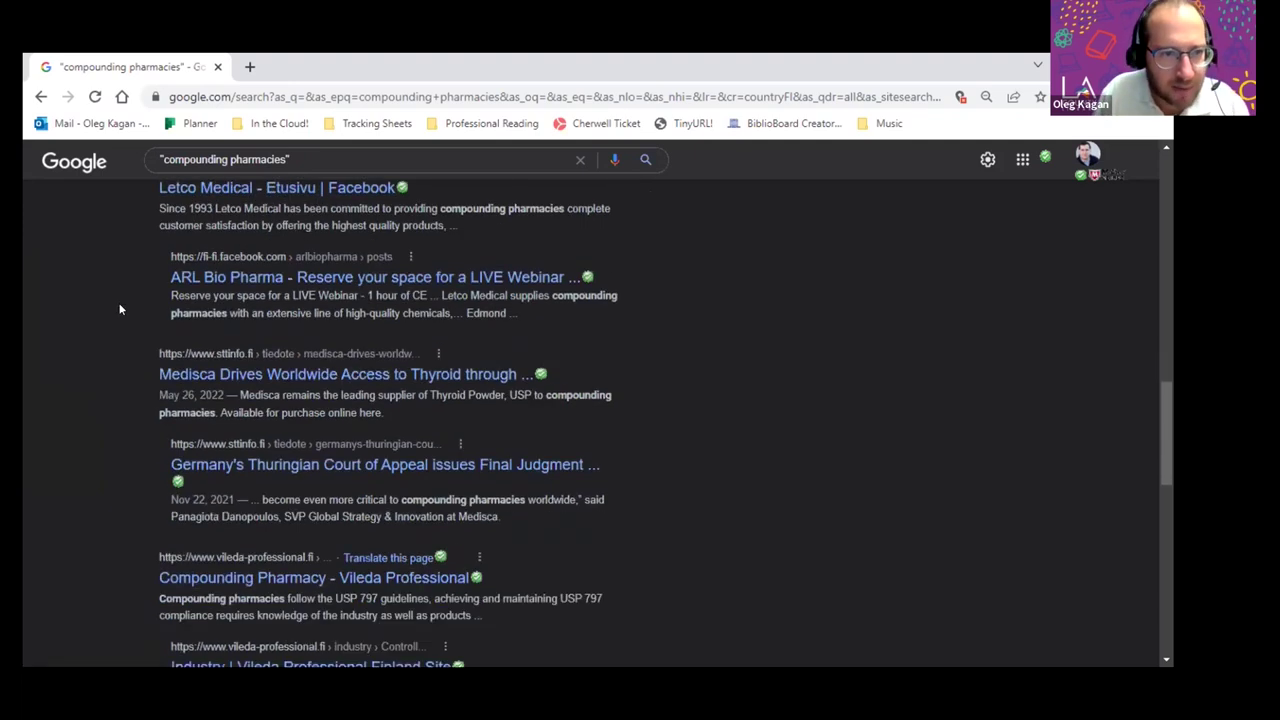
pyautogui.scroll(-1, 107, 308)
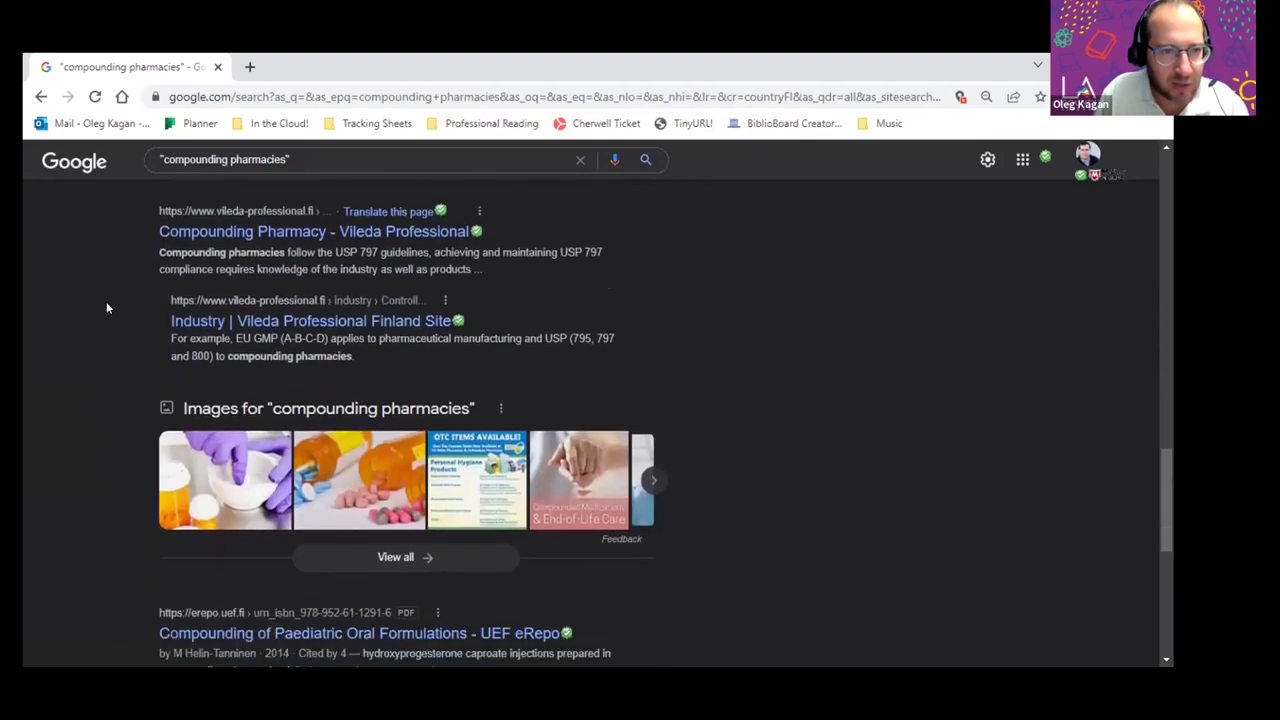
pyautogui.scroll(-4, 107, 308)
pyautogui.scroll(15, 107, 308)
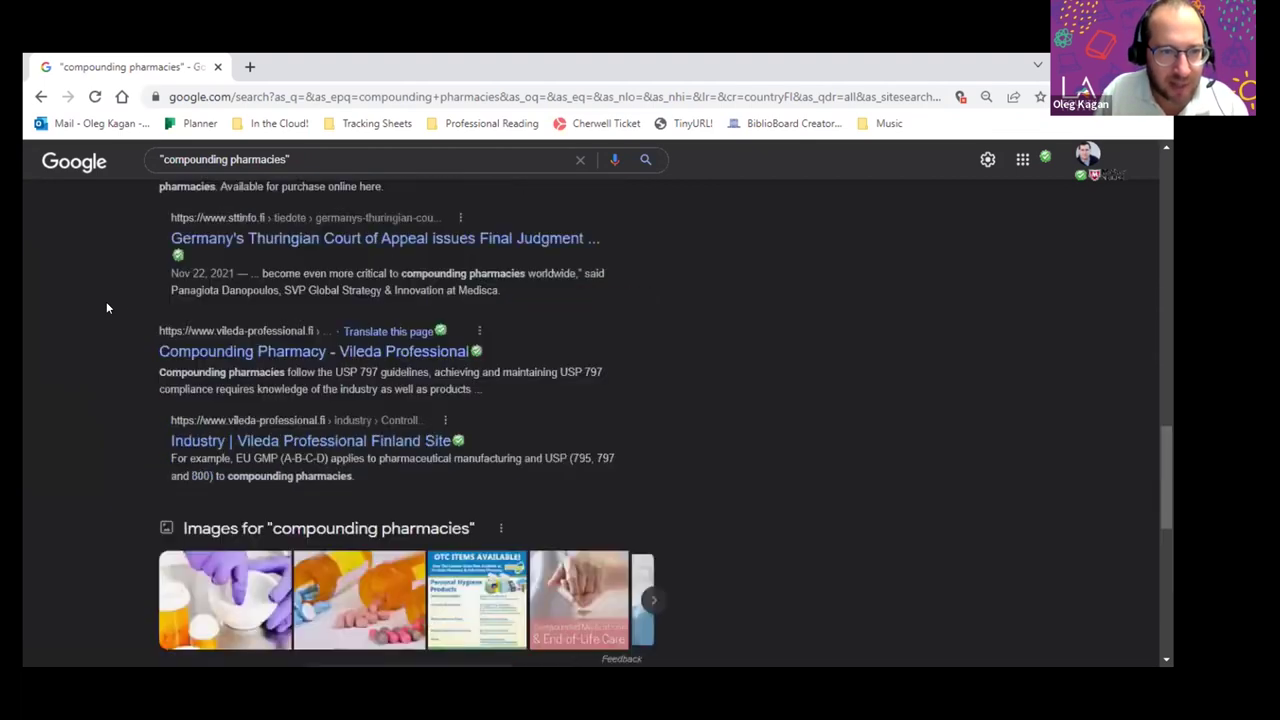
pyautogui.scroll(3, 106, 301)
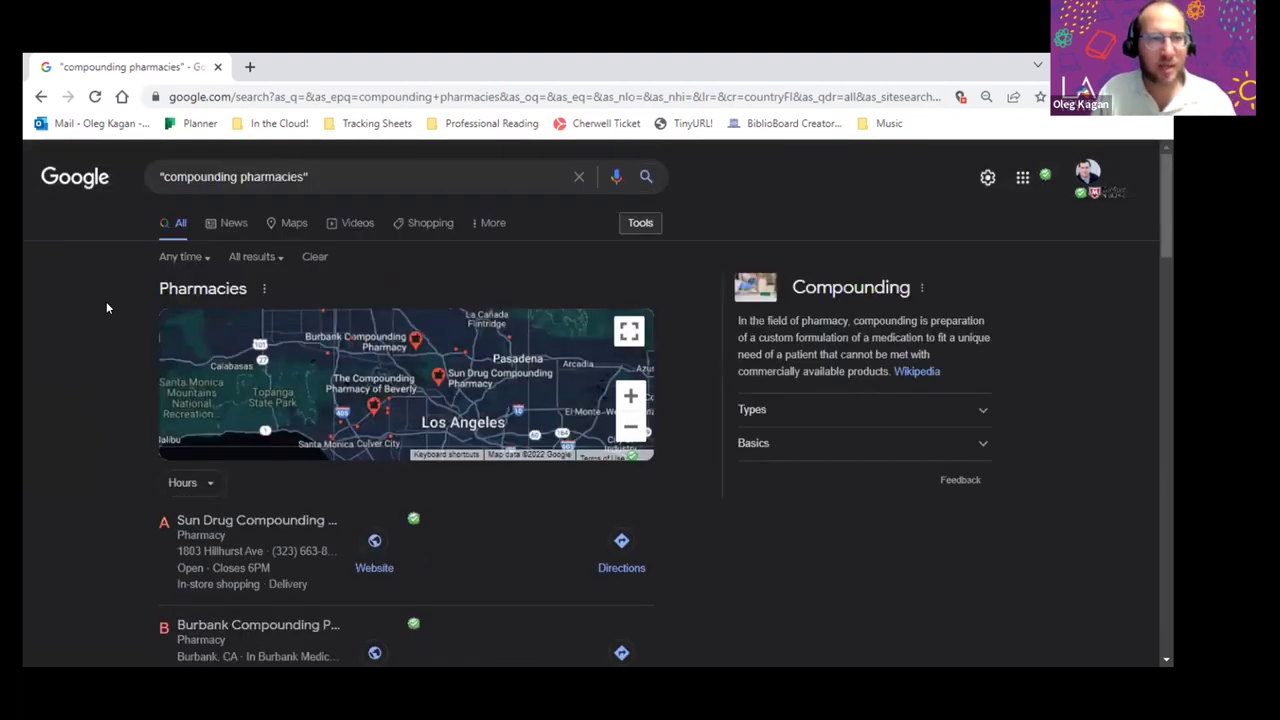
# Step: Switch the compounding pharmacies search to Google Maps and search the area around Helsinki, Finland
pyautogui.click(287, 224)
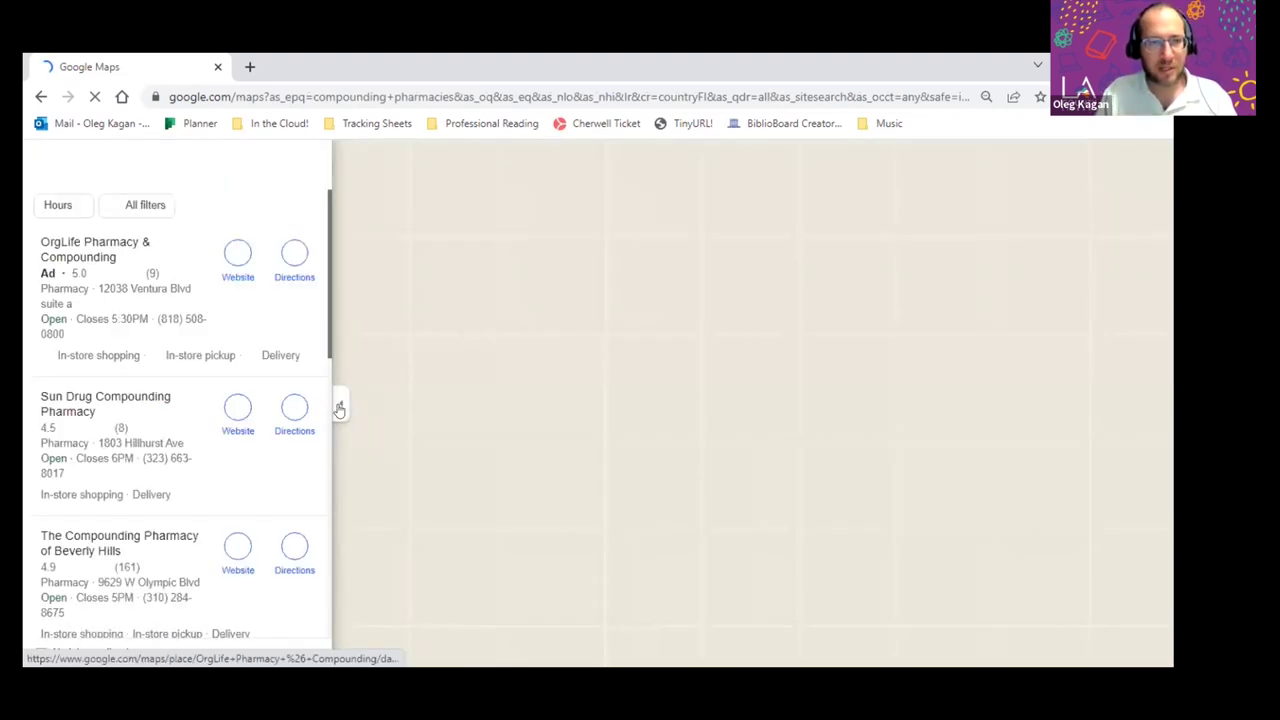
pyautogui.scroll(-5, 588, 345)
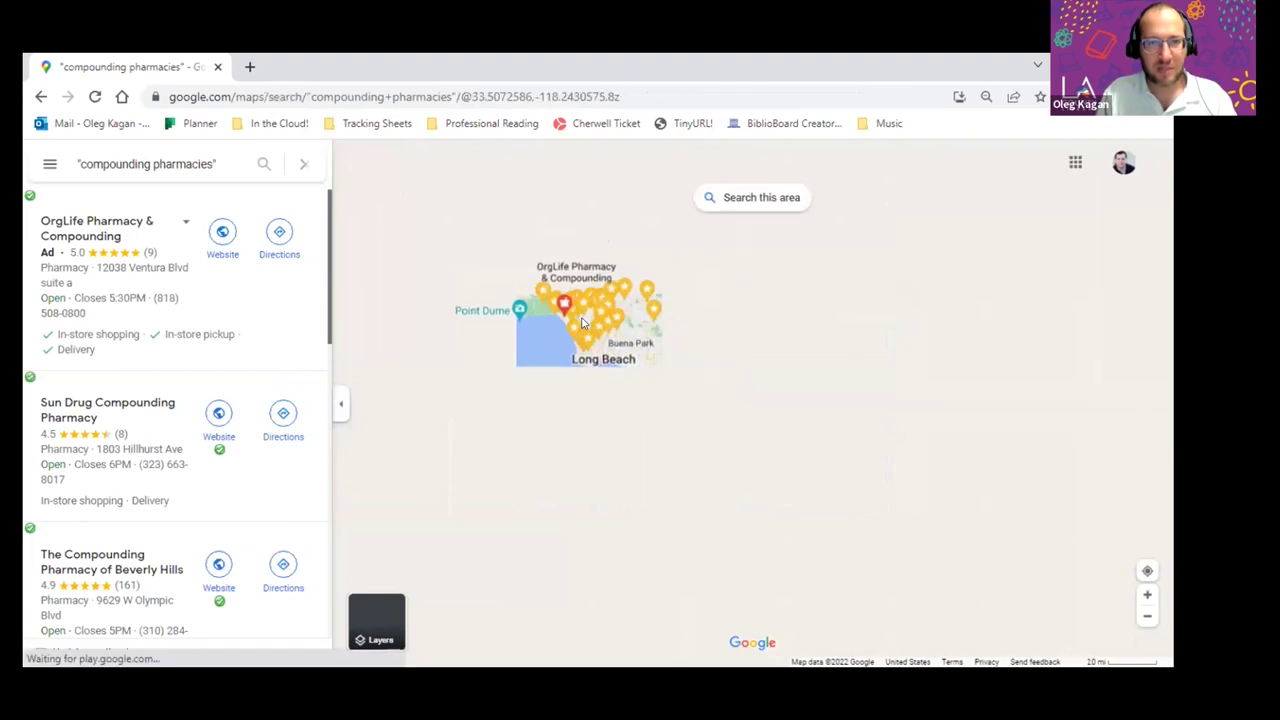
pyautogui.scroll(-3, 583, 322)
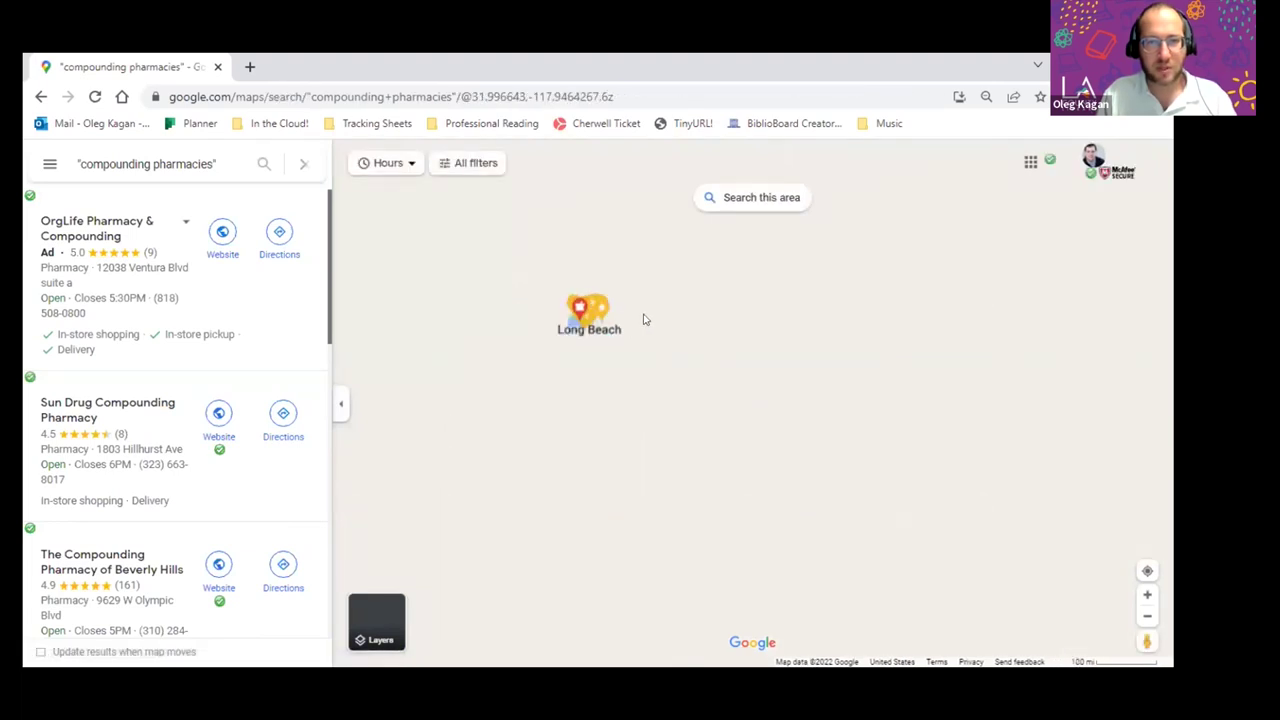
pyautogui.scroll(-4, 704, 332)
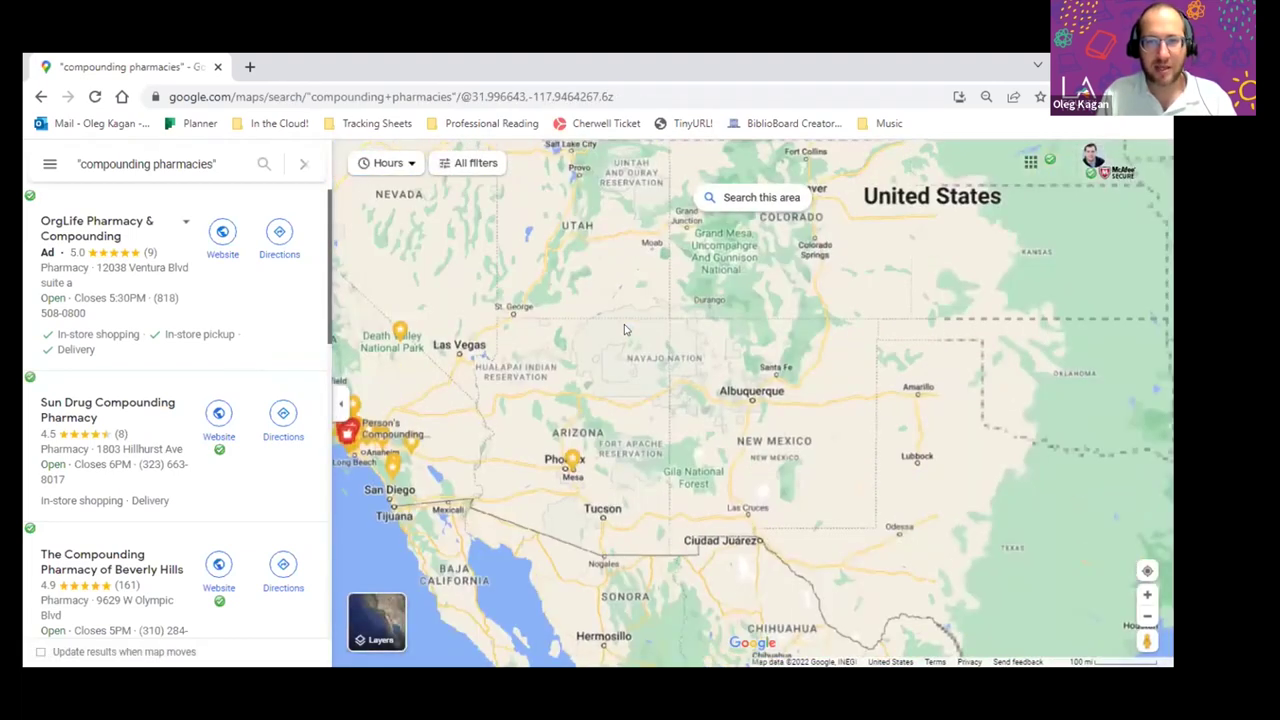
pyautogui.moveTo(731, 318); pyautogui.dragTo(559, 350)
pyautogui.moveTo(691, 278); pyautogui.dragTo(548, 330)
pyautogui.scroll(5, 615, 315)
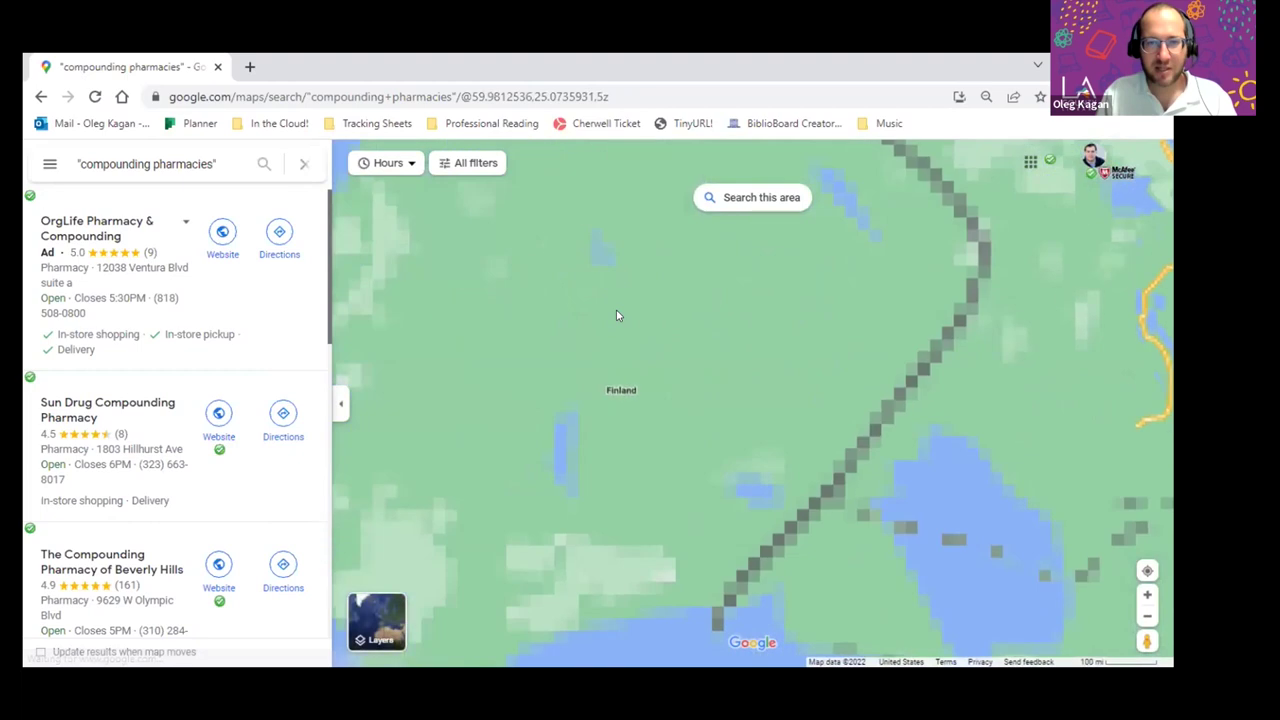
pyautogui.moveTo(541, 498); pyautogui.dragTo(574, 340)
pyautogui.scroll(4, 576, 360)
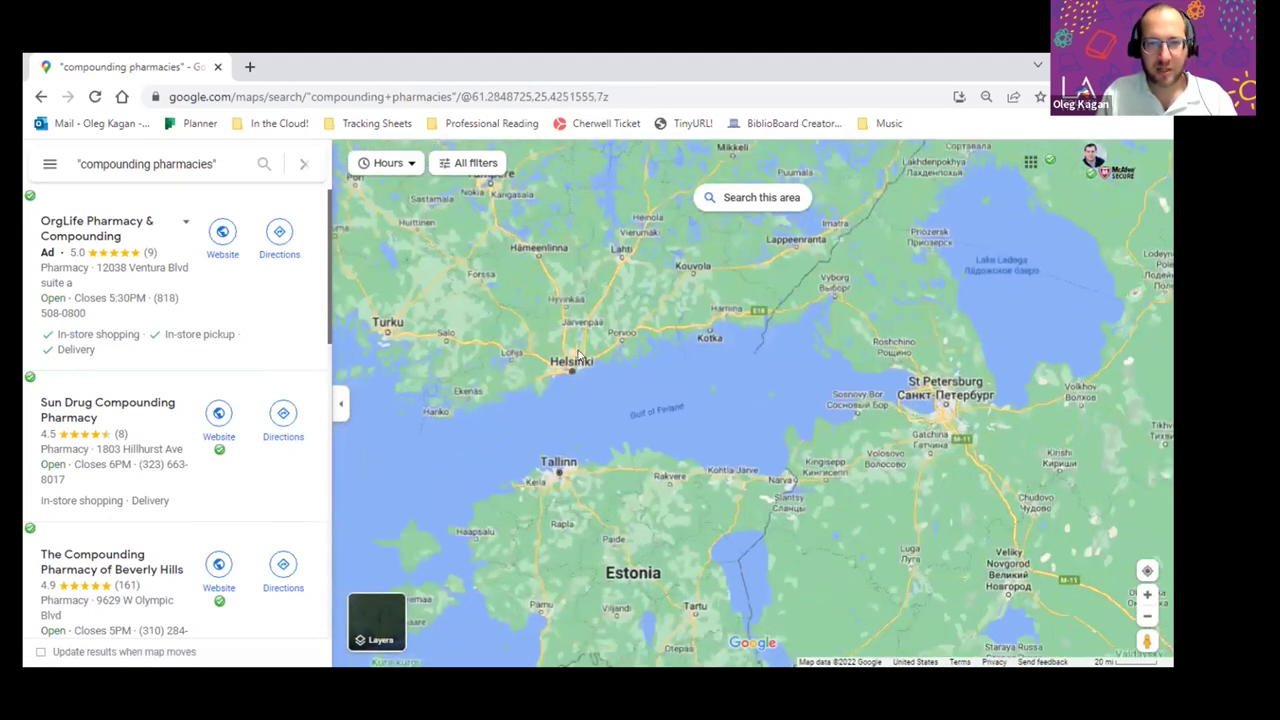
pyautogui.scroll(4, 580, 350)
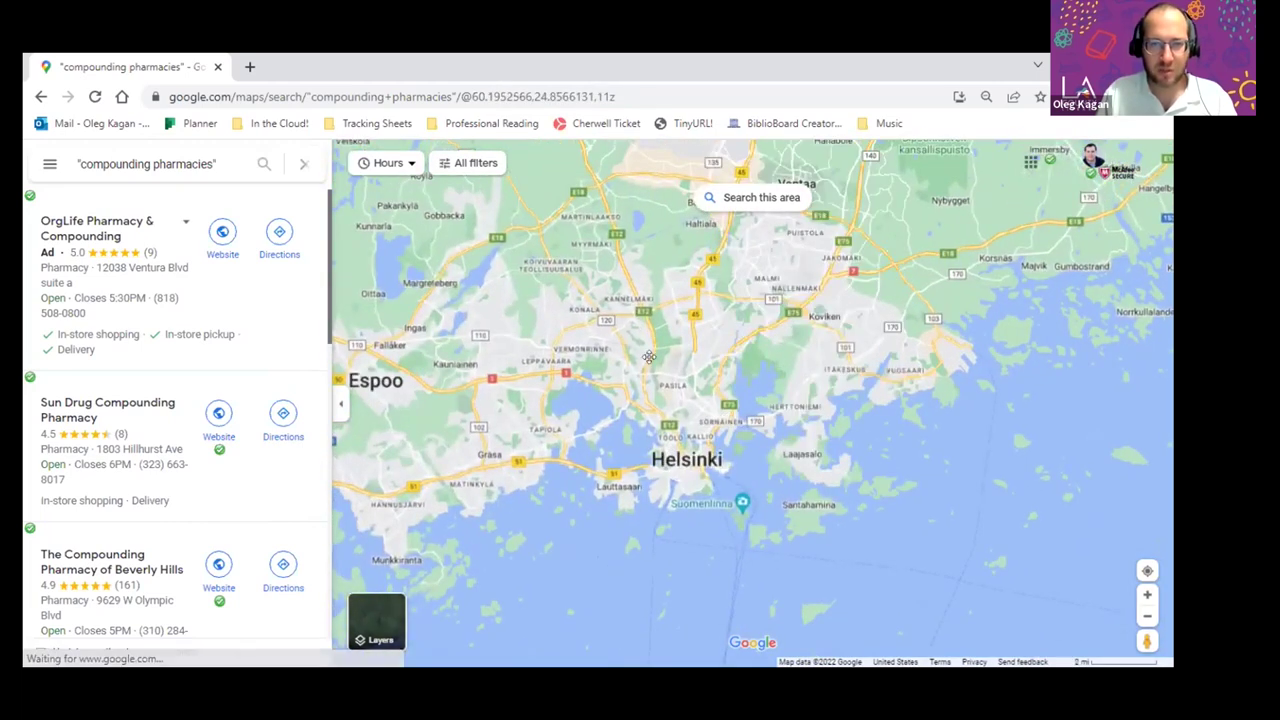
pyautogui.click(743, 197)
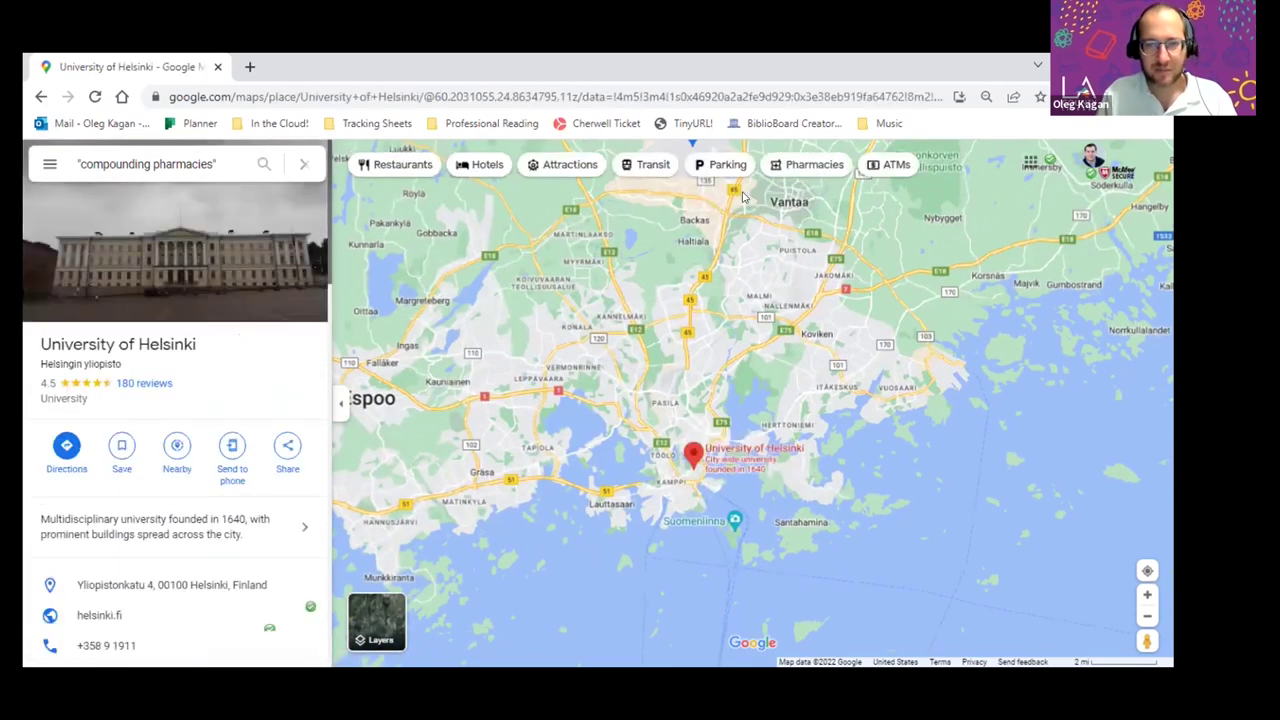
pyautogui.moveTo(675, 347); pyautogui.dragTo(690, 389)
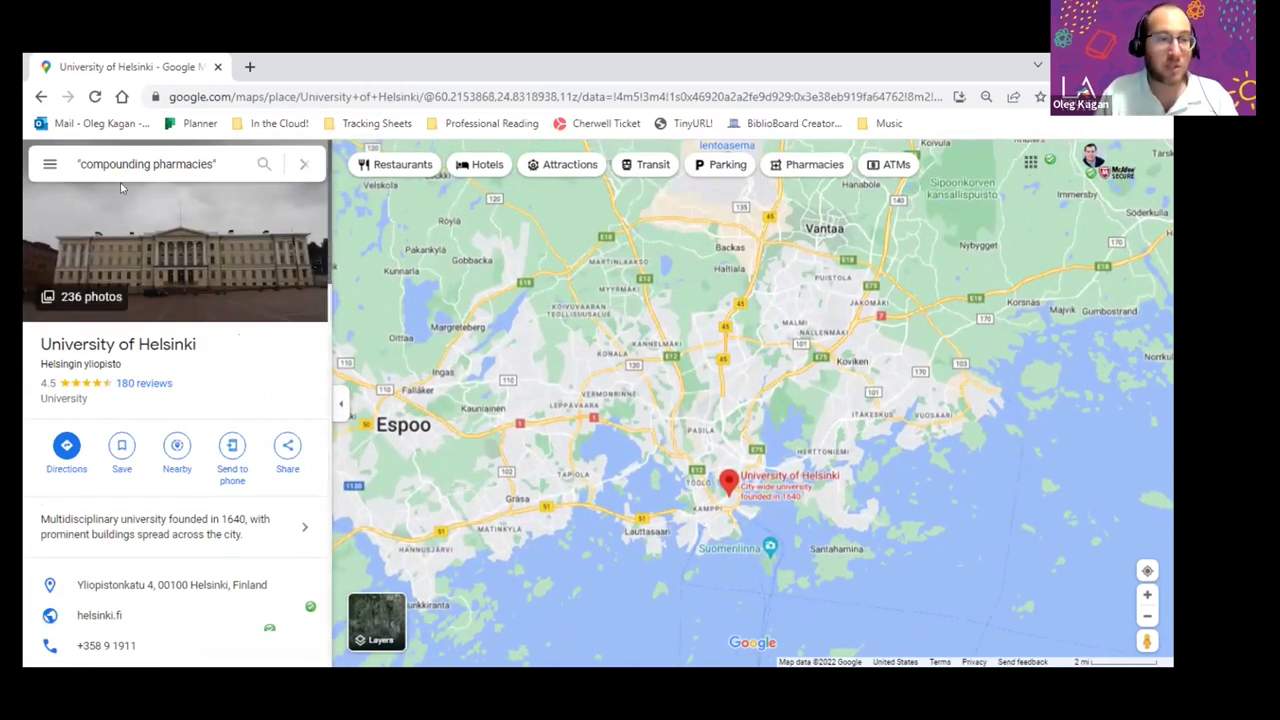
# Step: Copy the phrase compounding pharmacies from the Maps search and paste it into Google Translate in a new tab, with English as source language
pyautogui.moveTo(77, 160); pyautogui.dragTo(210, 160)
pyautogui.hotkey('ctrl', 'c')
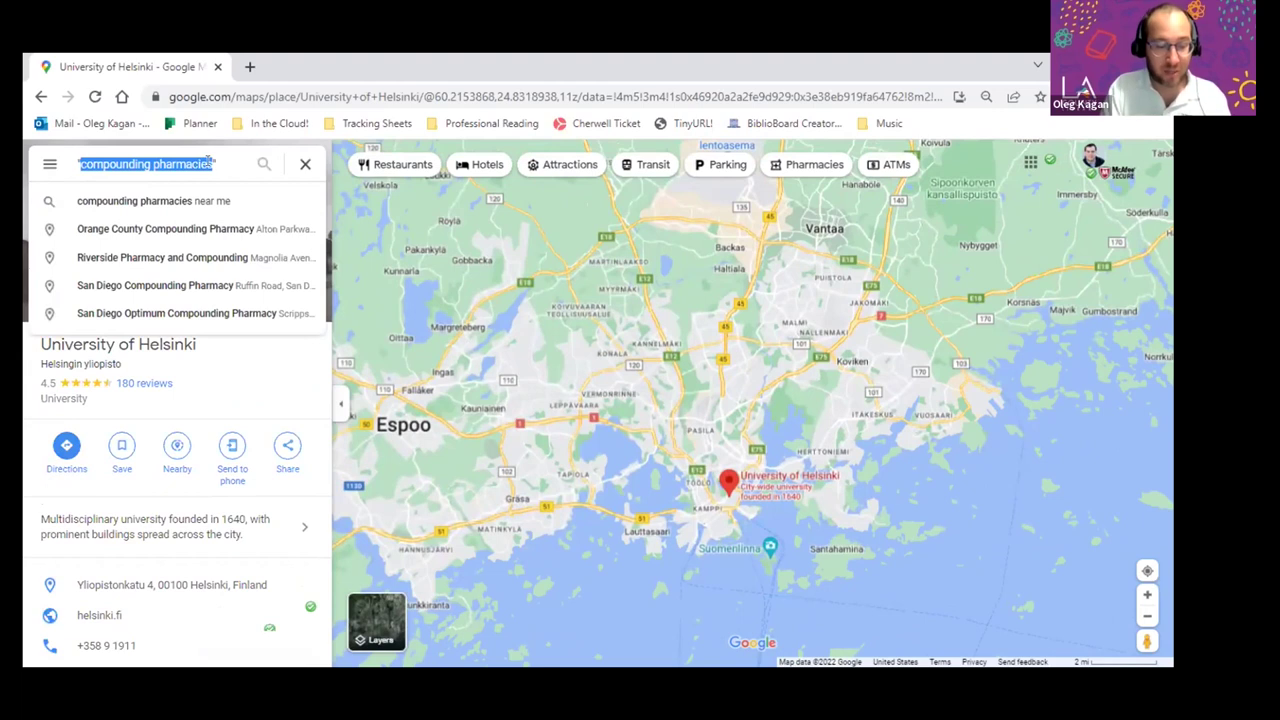
pyautogui.hotkey('ctrl', 't')
pyautogui.write('tran')
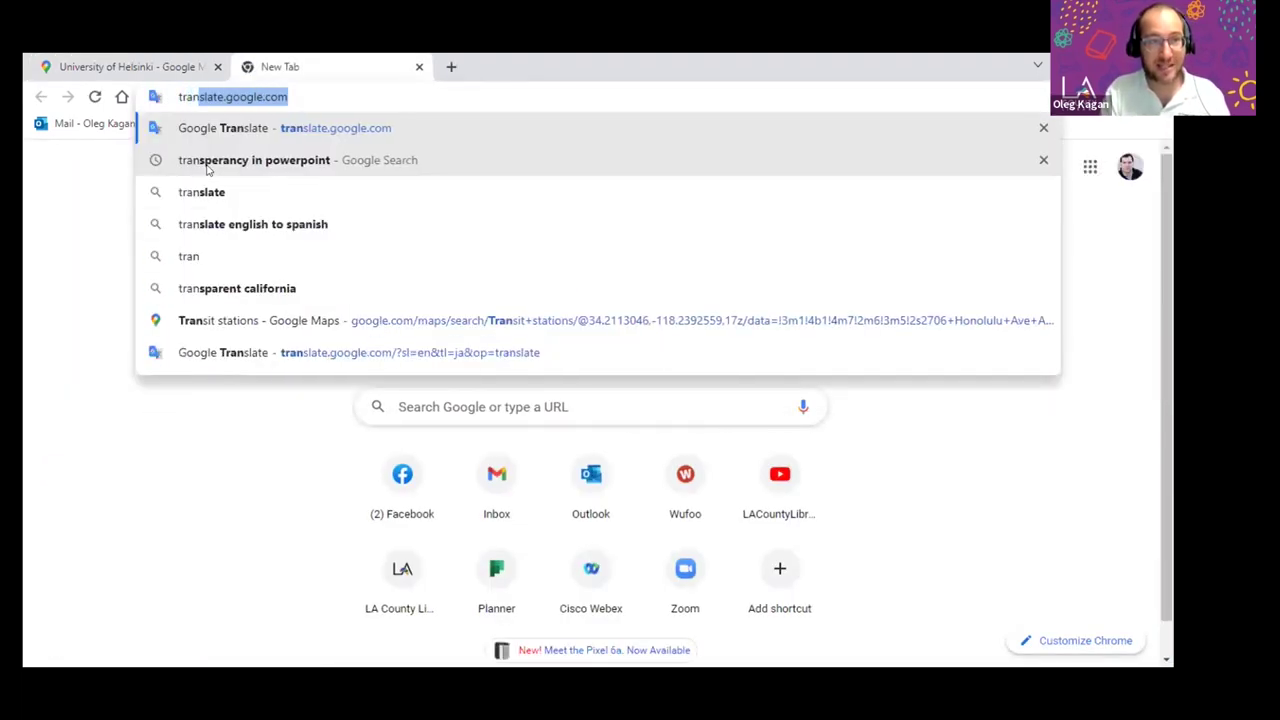
pyautogui.press('Return')
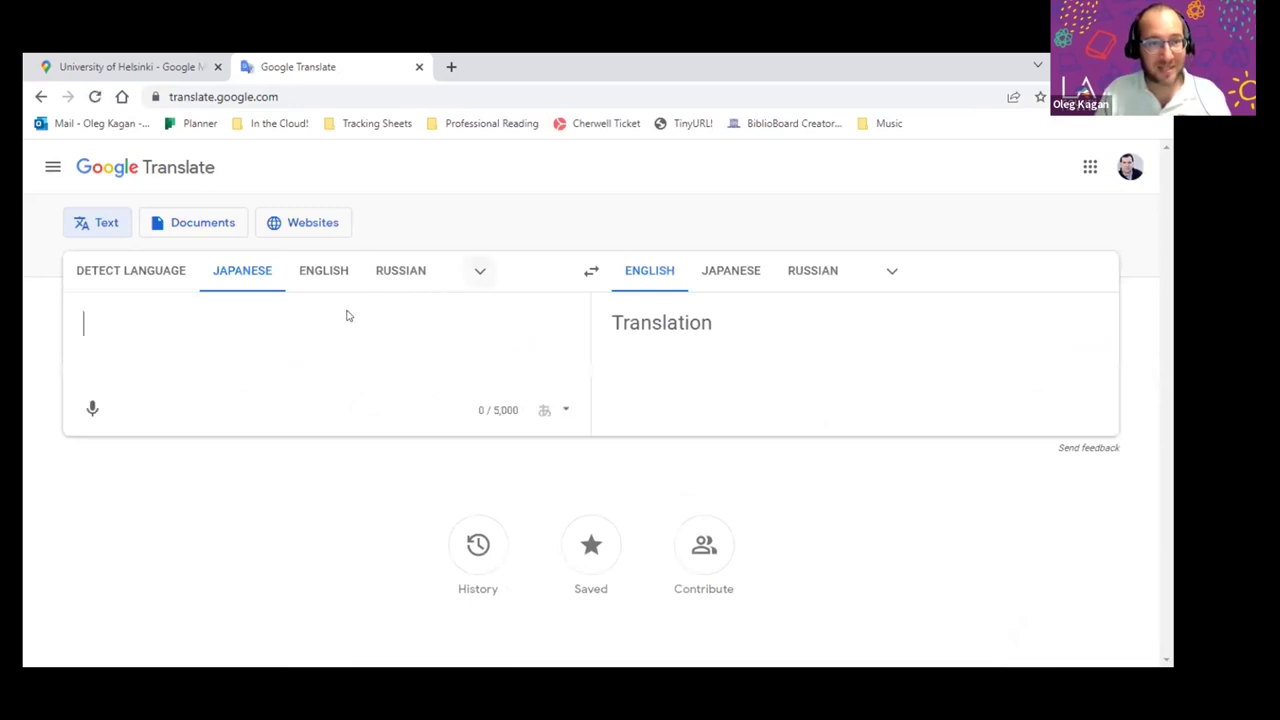
pyautogui.click(318, 271)
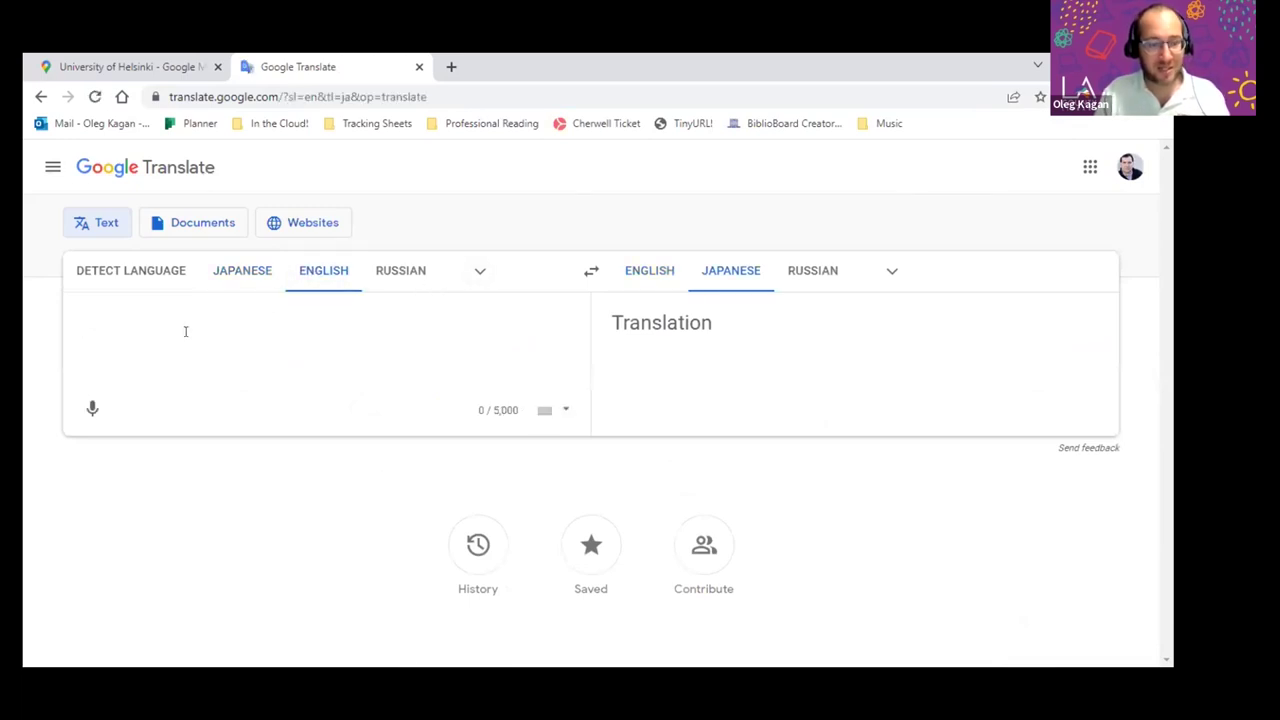
pyautogui.hotkey('ctrl', 'v')
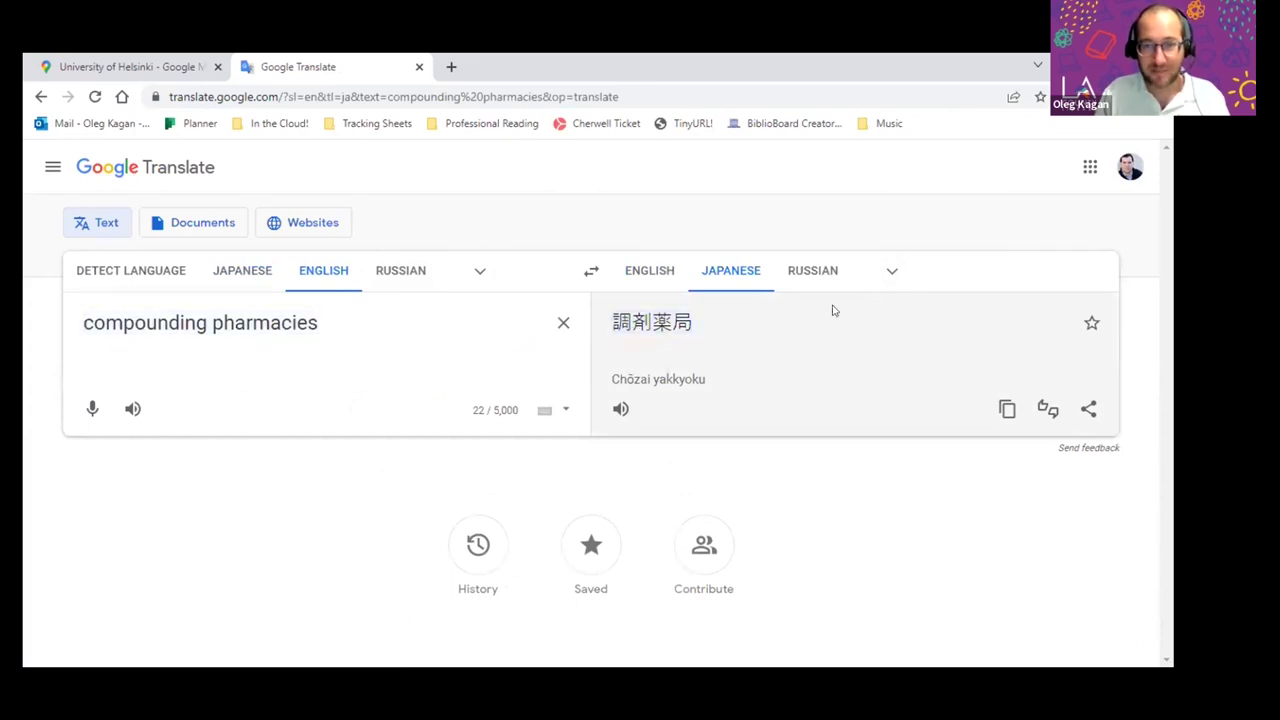
# Step: Translate the phrase compounding pharmacies into Finnish and listen to the translation's pronunciation
pyautogui.click(887, 271)
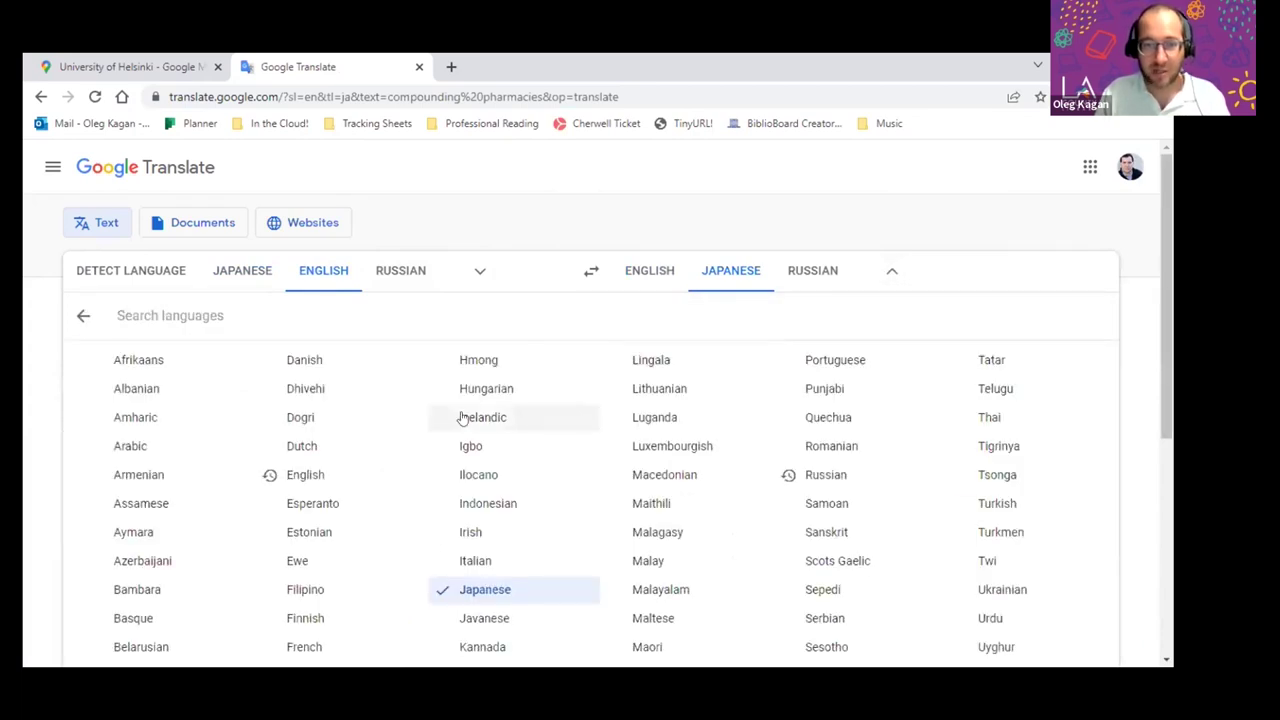
pyautogui.scroll(-3, 375, 435)
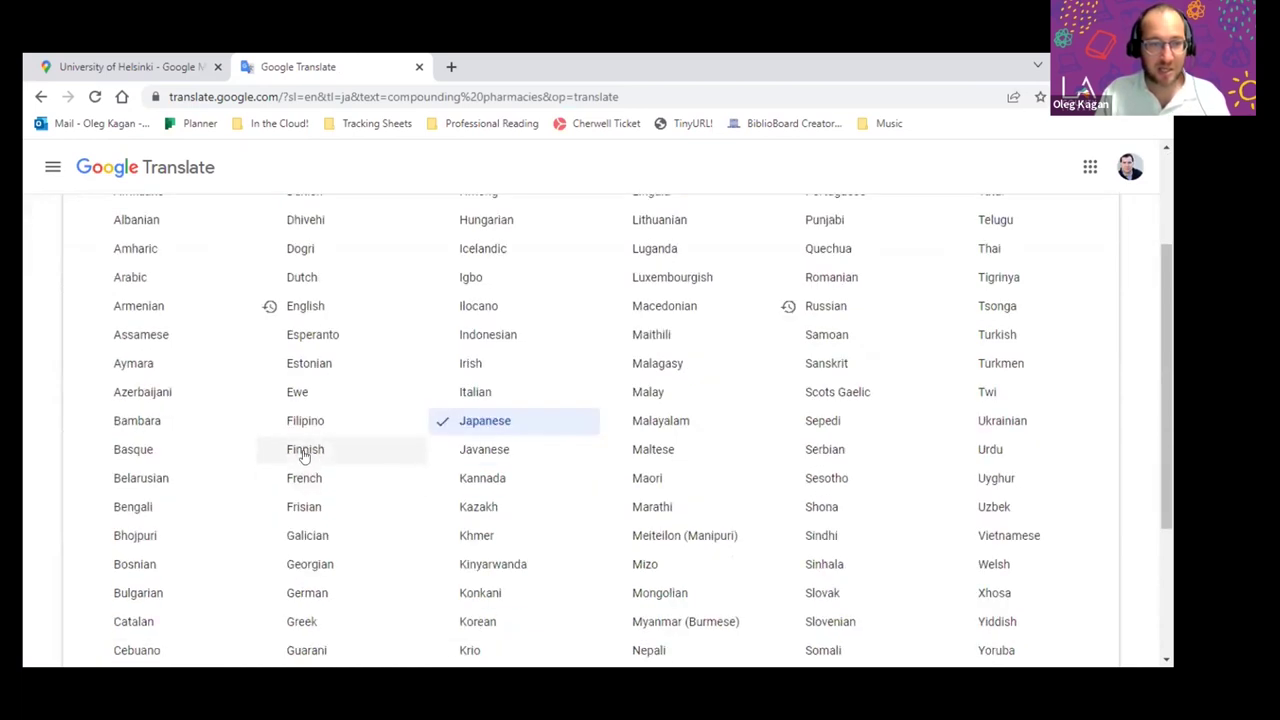
pyautogui.click(305, 453)
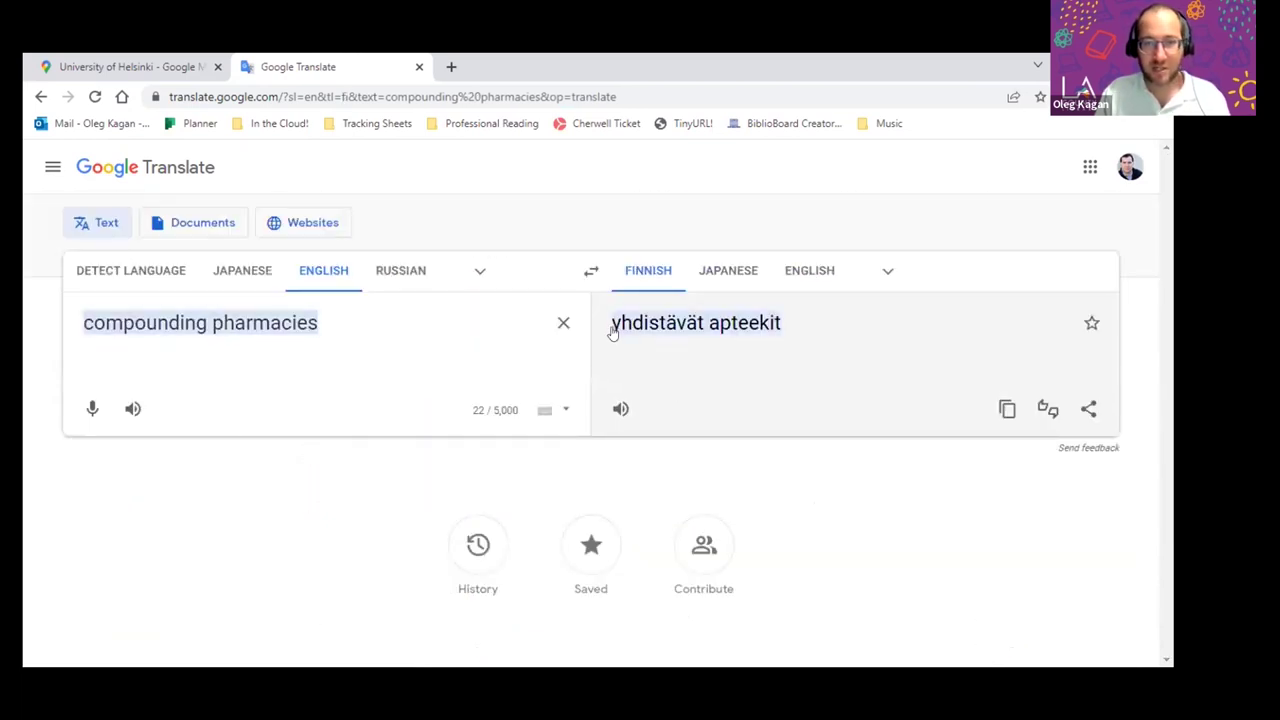
pyautogui.click(668, 330)
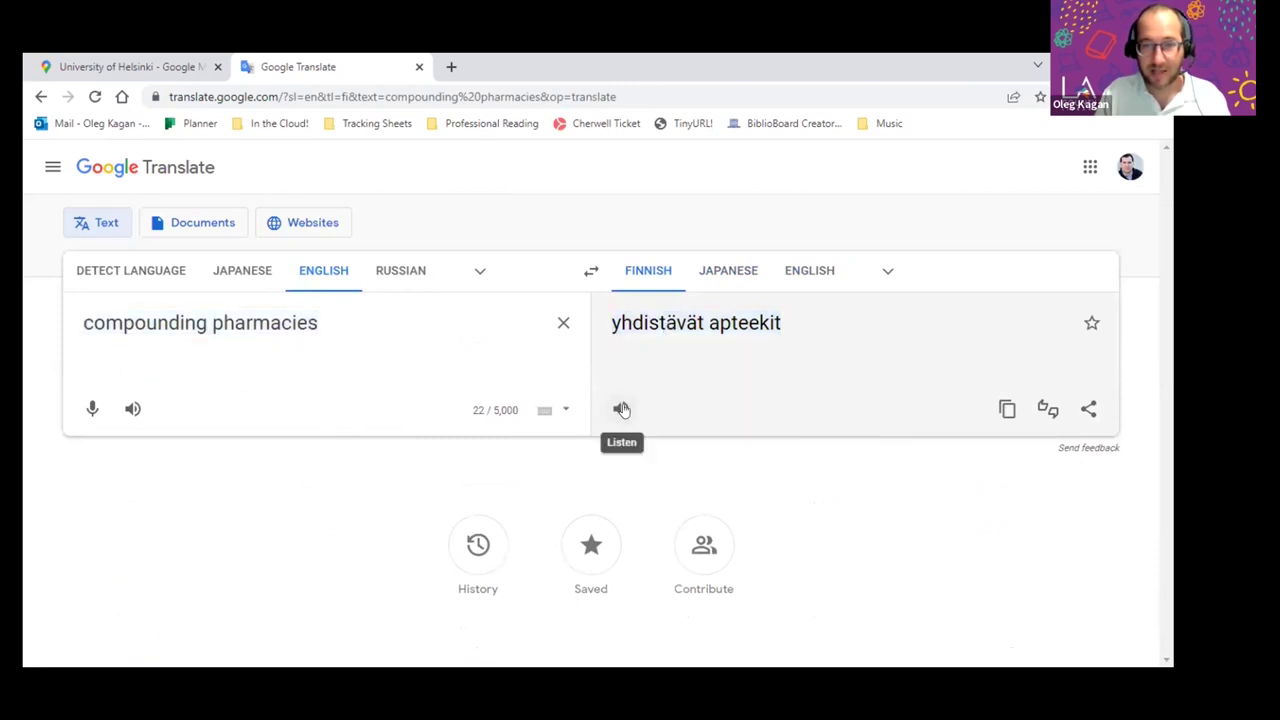
pyautogui.click(621, 410)
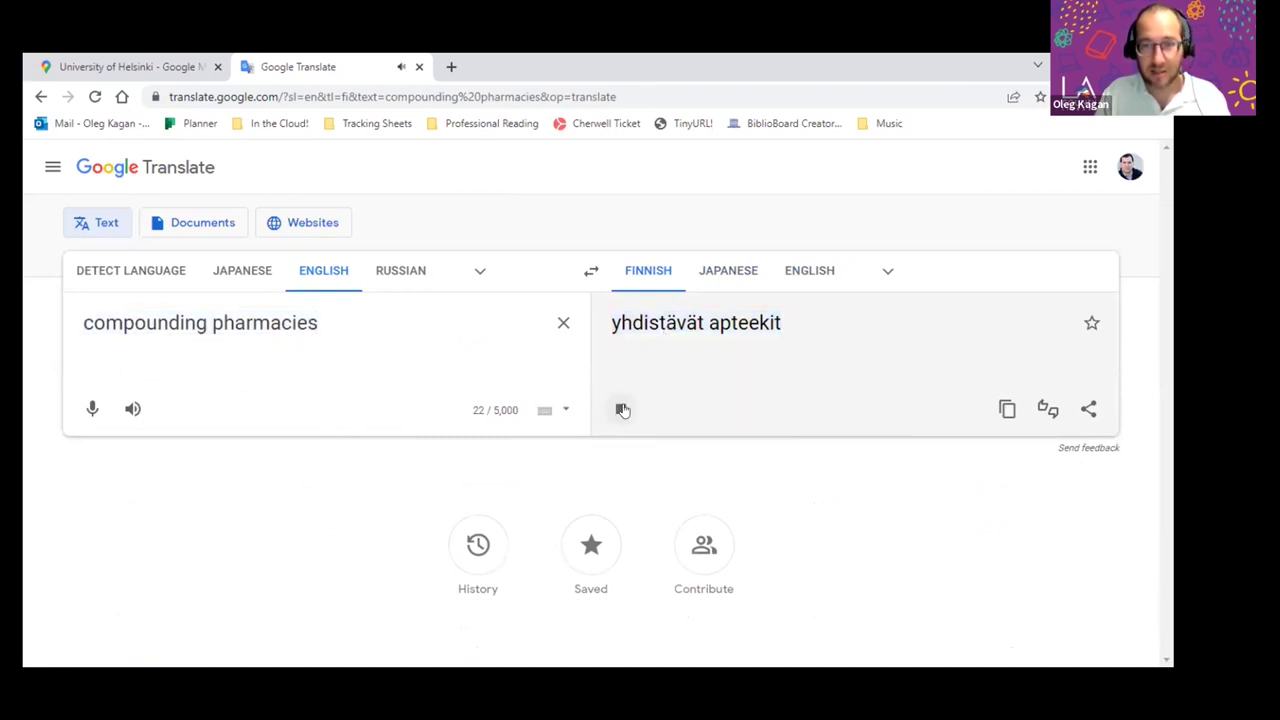
# Step: Copy the Finnish translation "yhdistävät apteekit" and check its alternative translations
pyautogui.moveTo(810, 328); pyautogui.dragTo(585, 343)
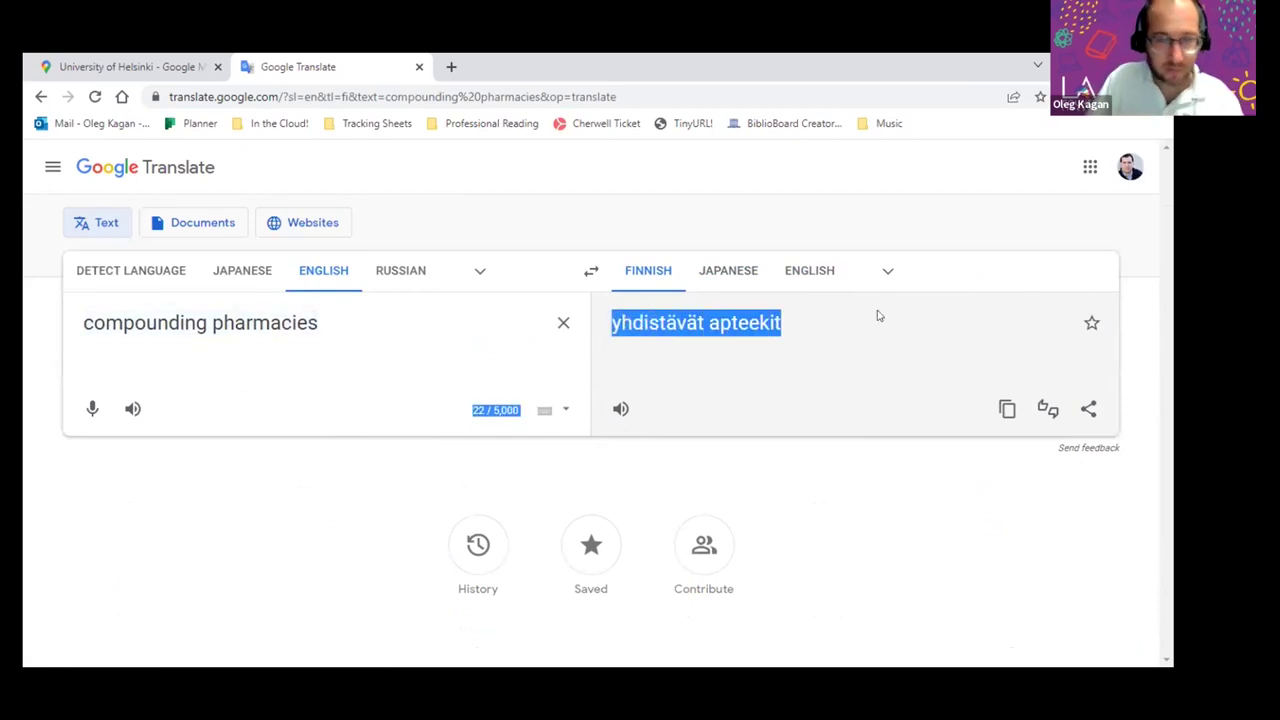
pyautogui.click(791, 328)
pyautogui.moveTo(791, 328); pyautogui.dragTo(621, 324)
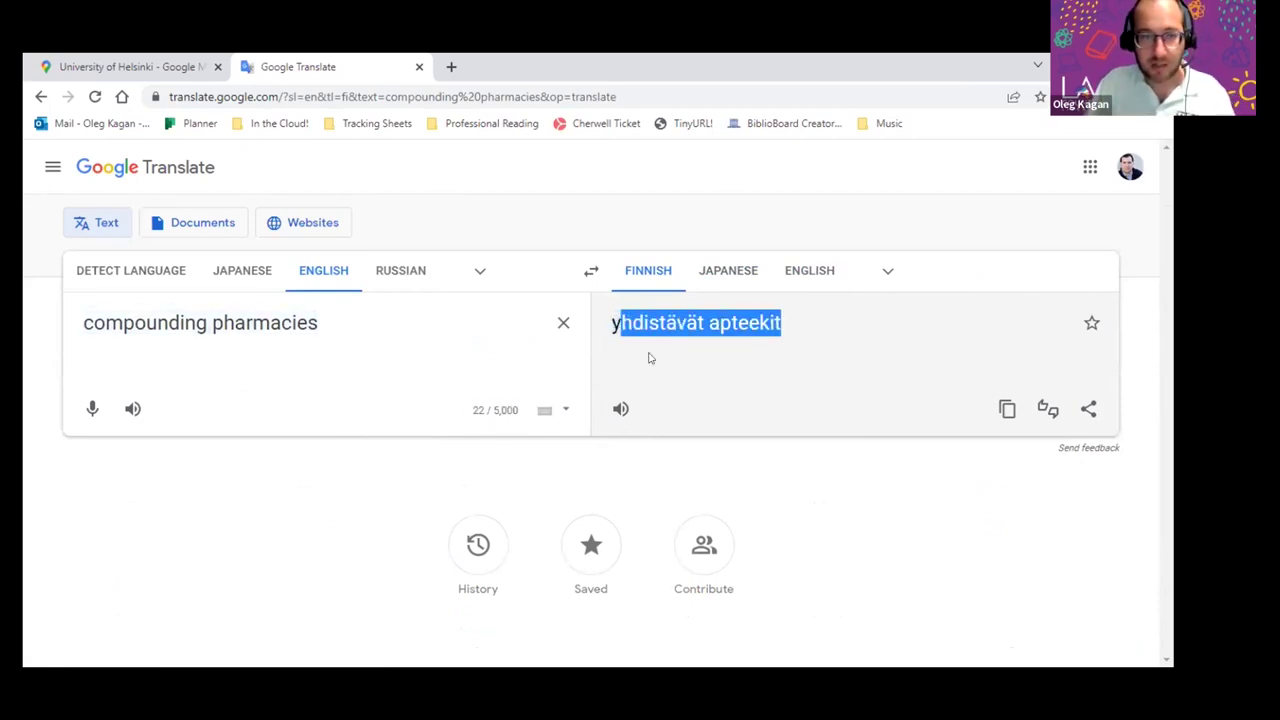
pyautogui.moveTo(803, 320); pyautogui.dragTo(607, 322)
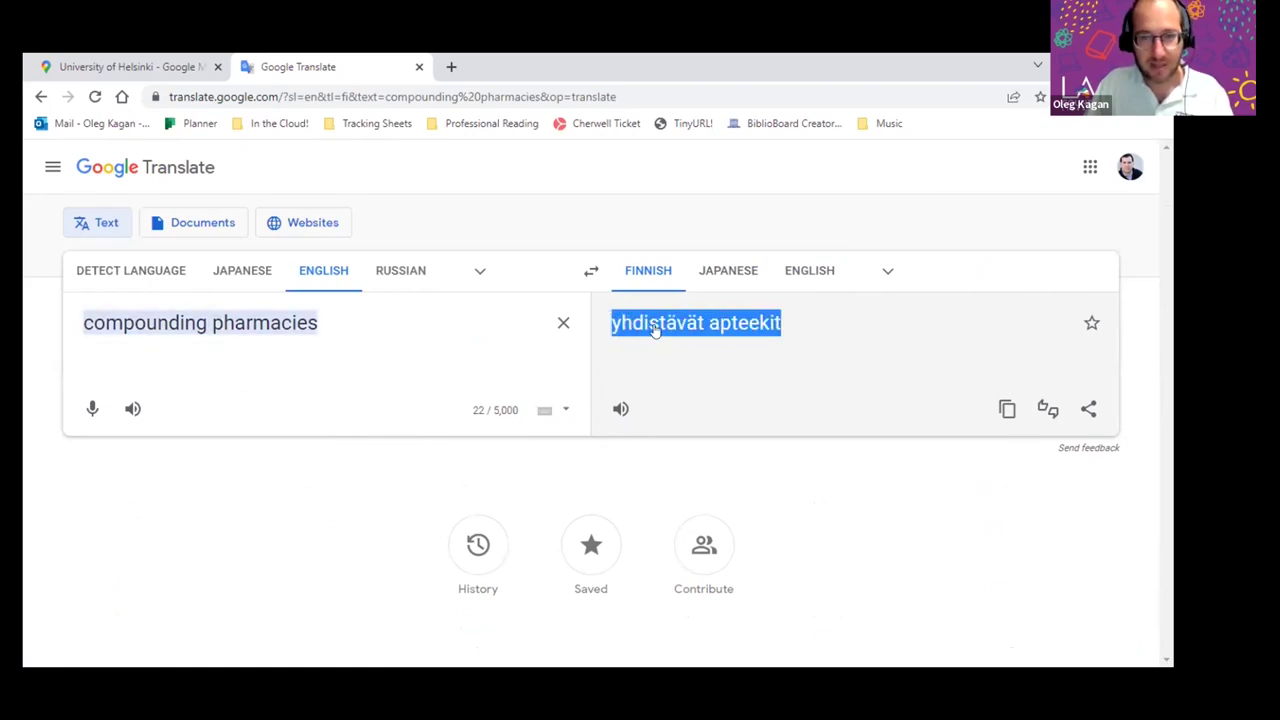
pyautogui.click(652, 328)
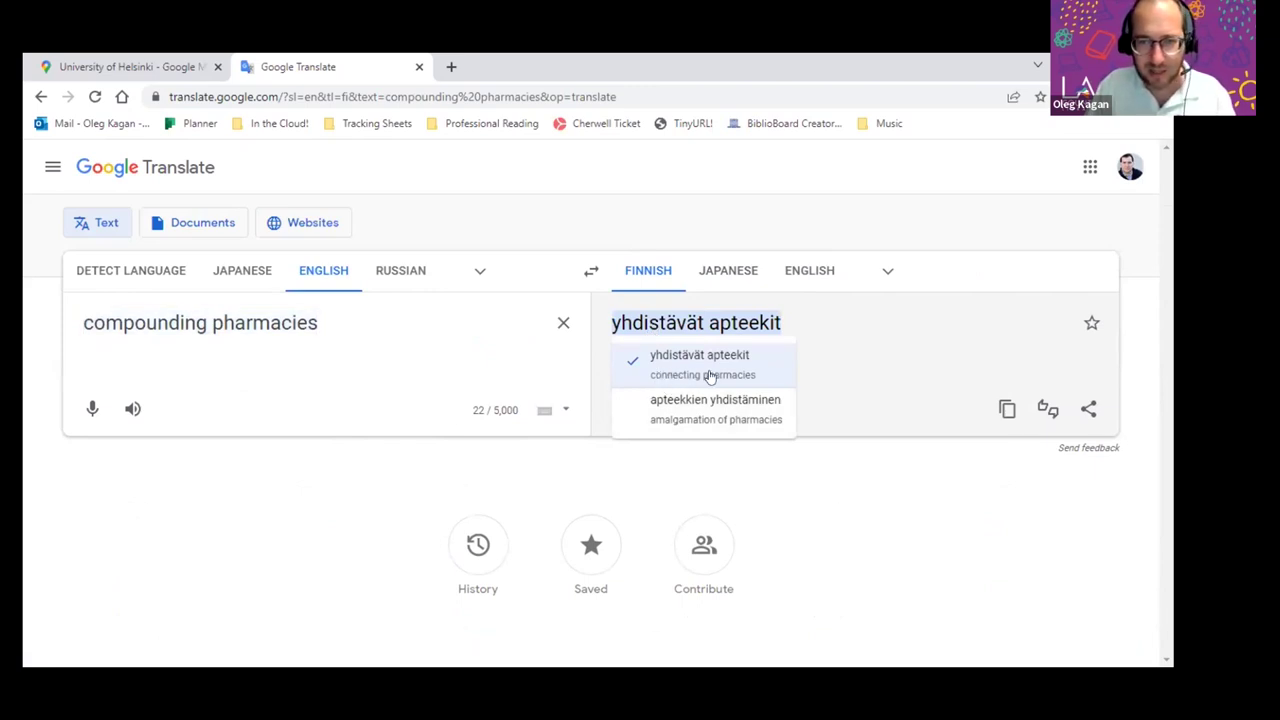
pyautogui.click(808, 328)
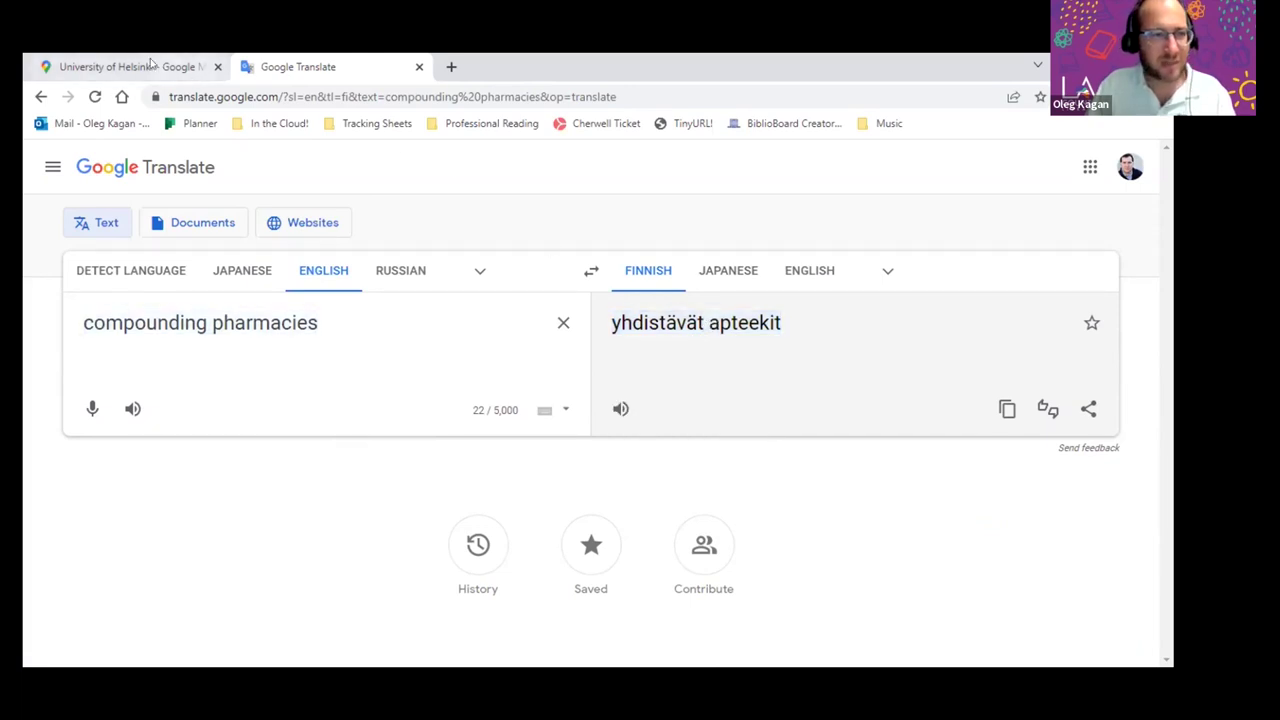
# Step: Switch back to Google Maps, search for "yhdistävät apteekit" in quotation marks, and look over the pharmacies around Helsinki on the map
pyautogui.hotkey('ctrl', 'Tab')
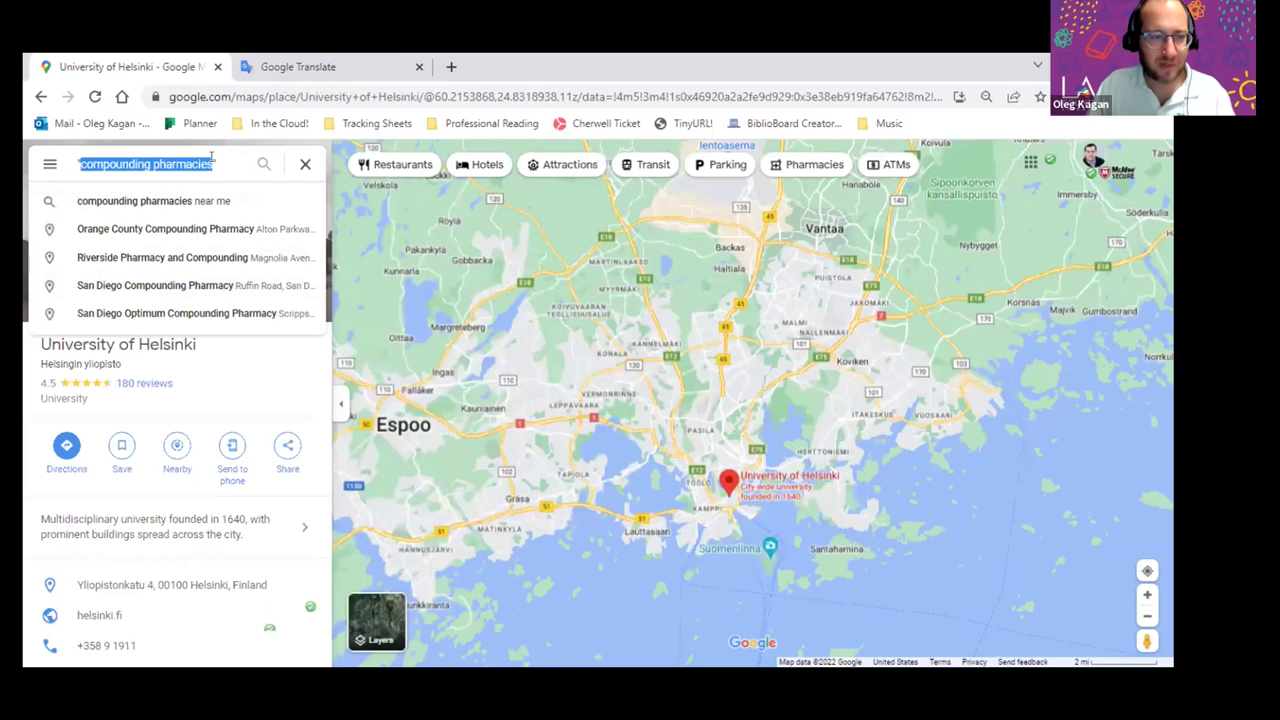
pyautogui.write('"yhdistävät apteekit"')
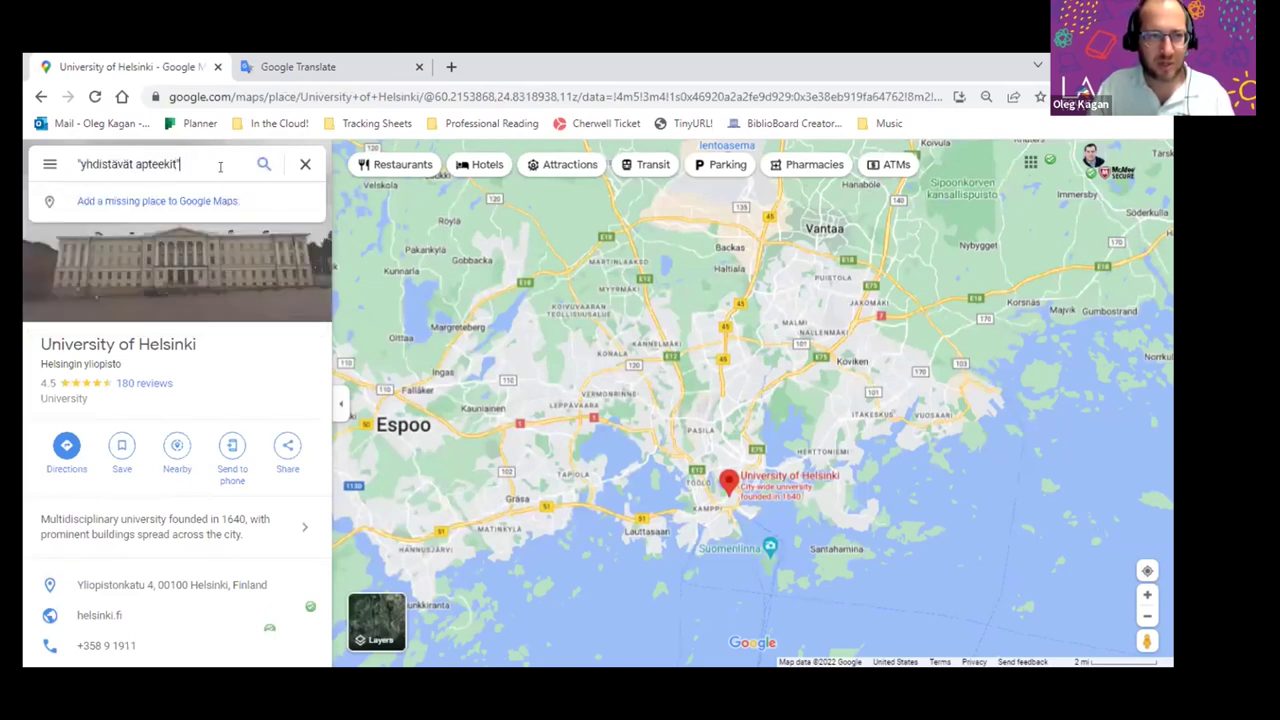
pyautogui.press('Return')
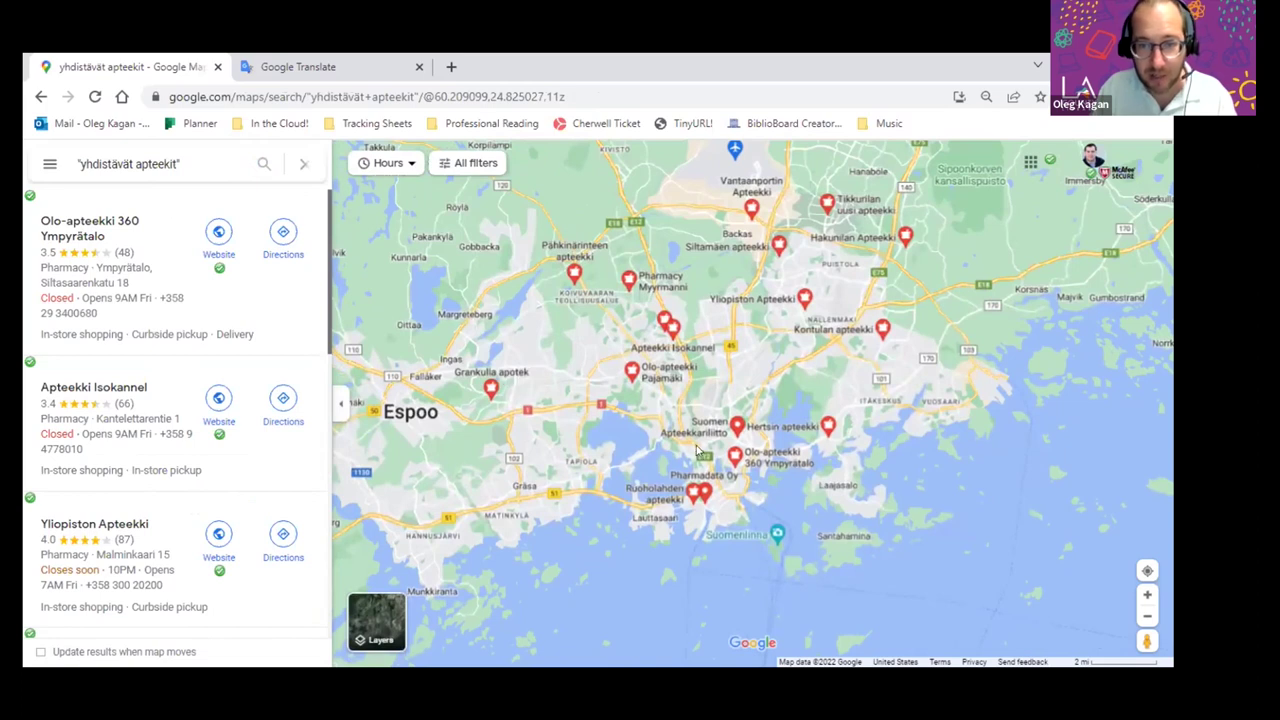
pyautogui.moveTo(700, 440)
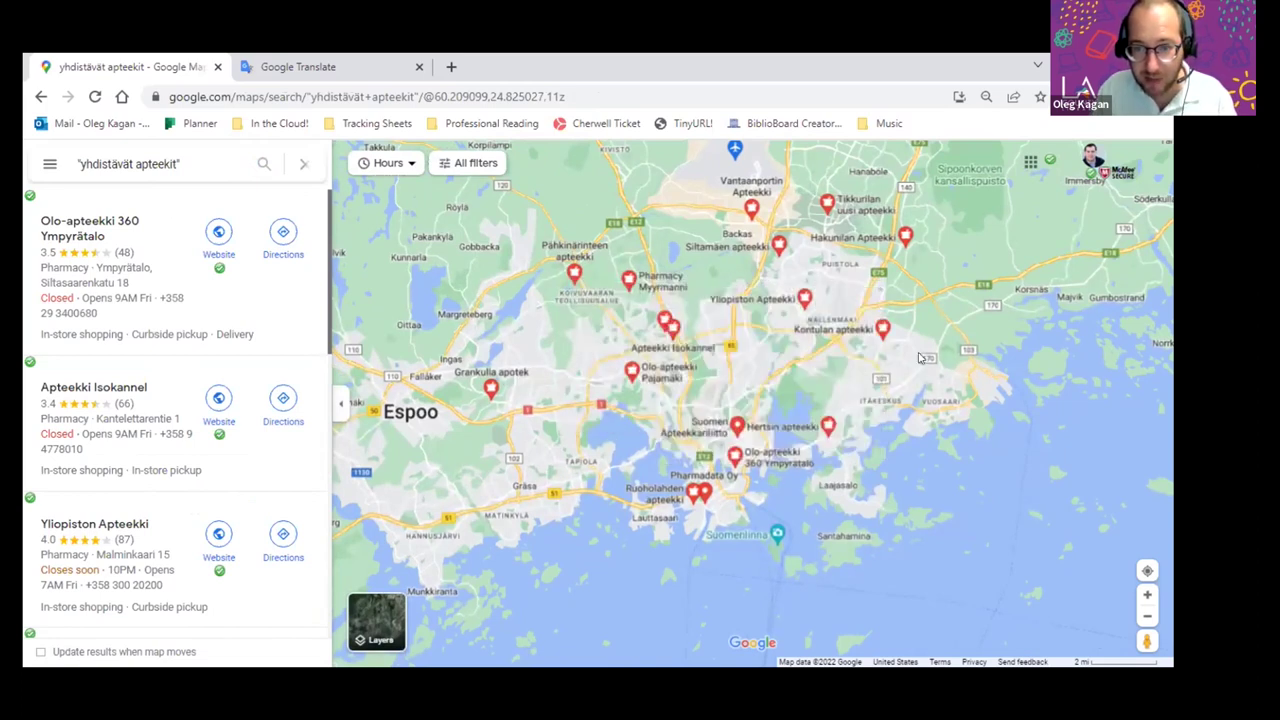
pyautogui.moveTo(866, 244)
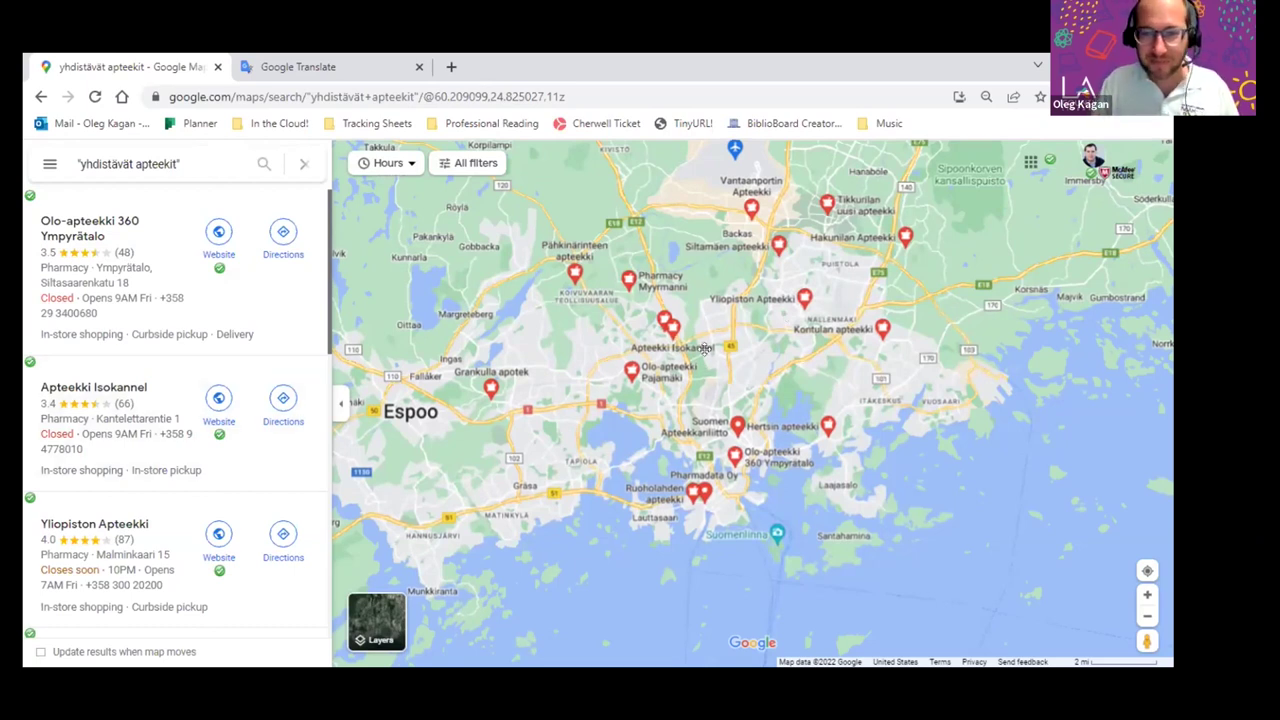
pyautogui.moveTo(705, 349); pyautogui.dragTo(666, 307)
pyautogui.scroll(3, 666, 372)
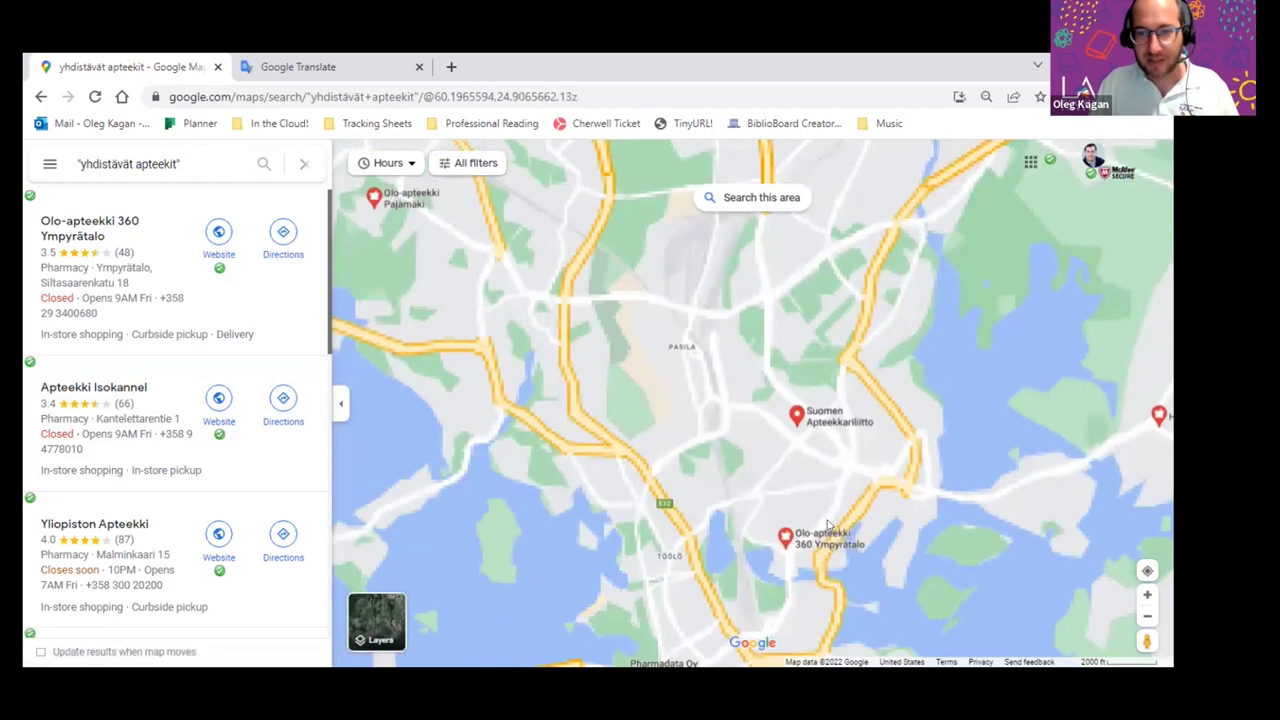
pyautogui.scroll(-3, 685, 442)
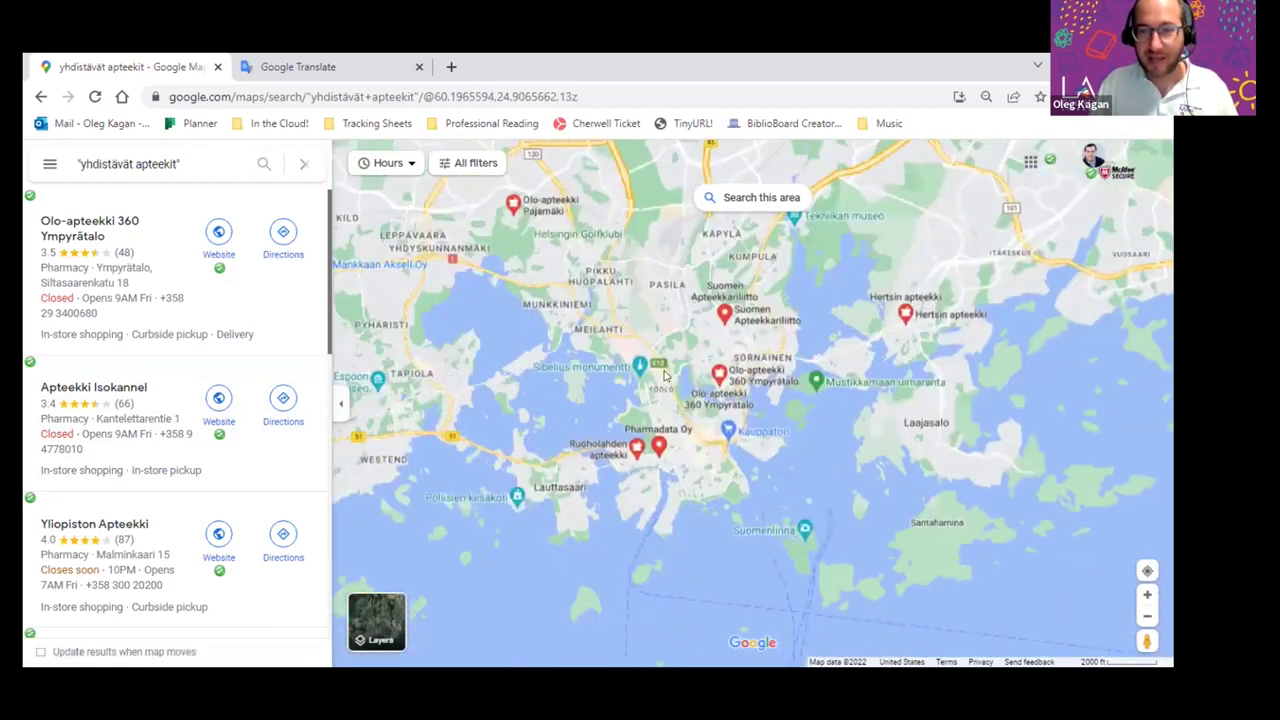
pyautogui.moveTo(648, 319); pyautogui.dragTo(678, 418)
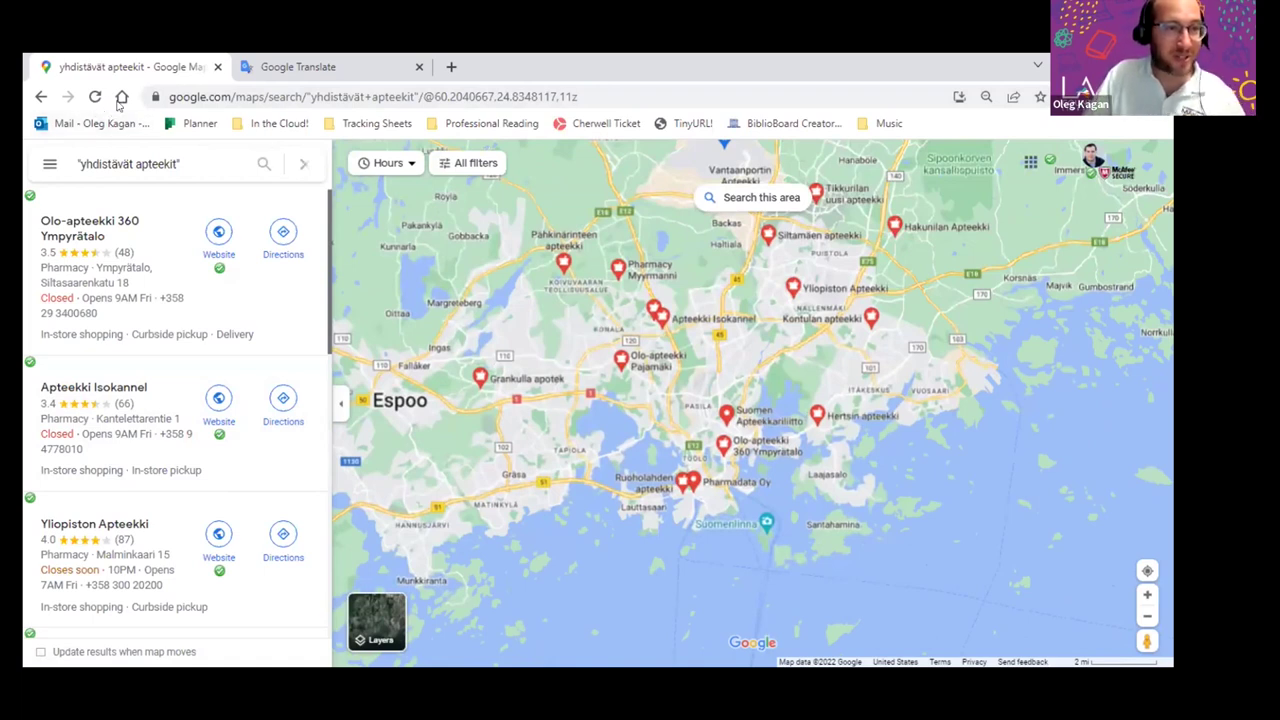
# Step: Search Google for "advanced search" in place of the map and open the Google Advanced Search page
pyautogui.click(231, 97)
pyautogui.write('advanced')
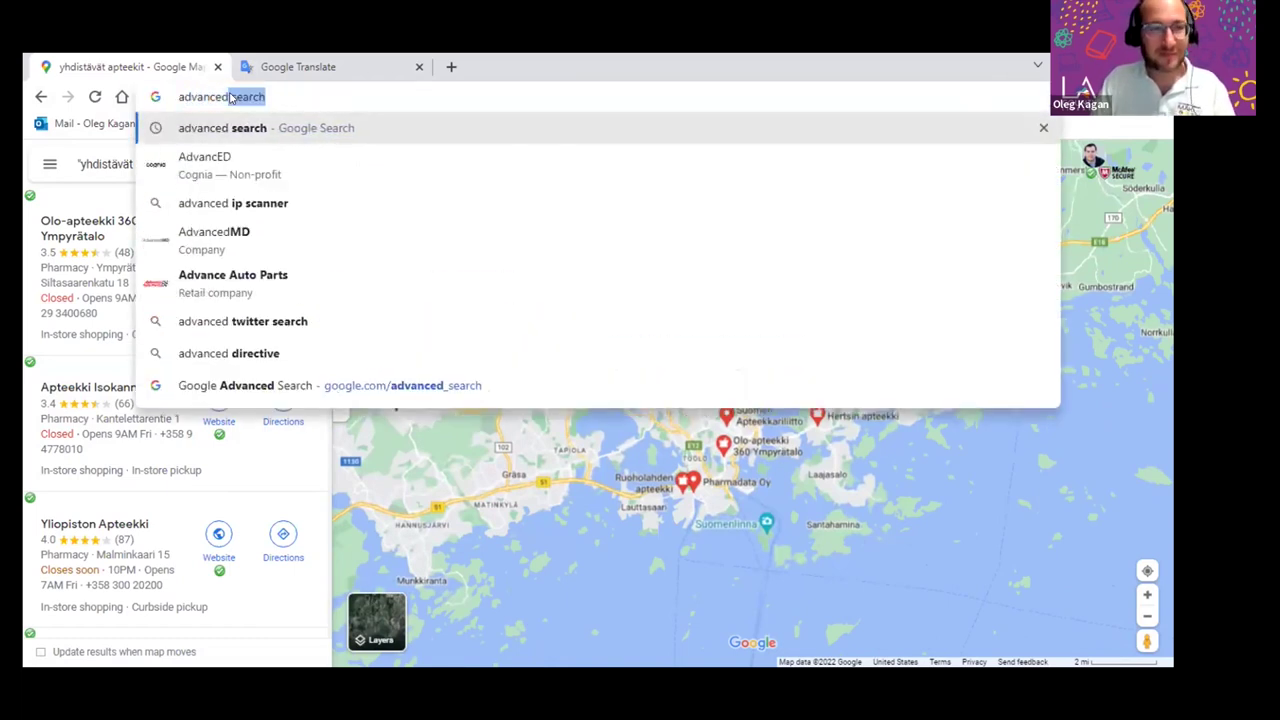
pyautogui.press('Return')
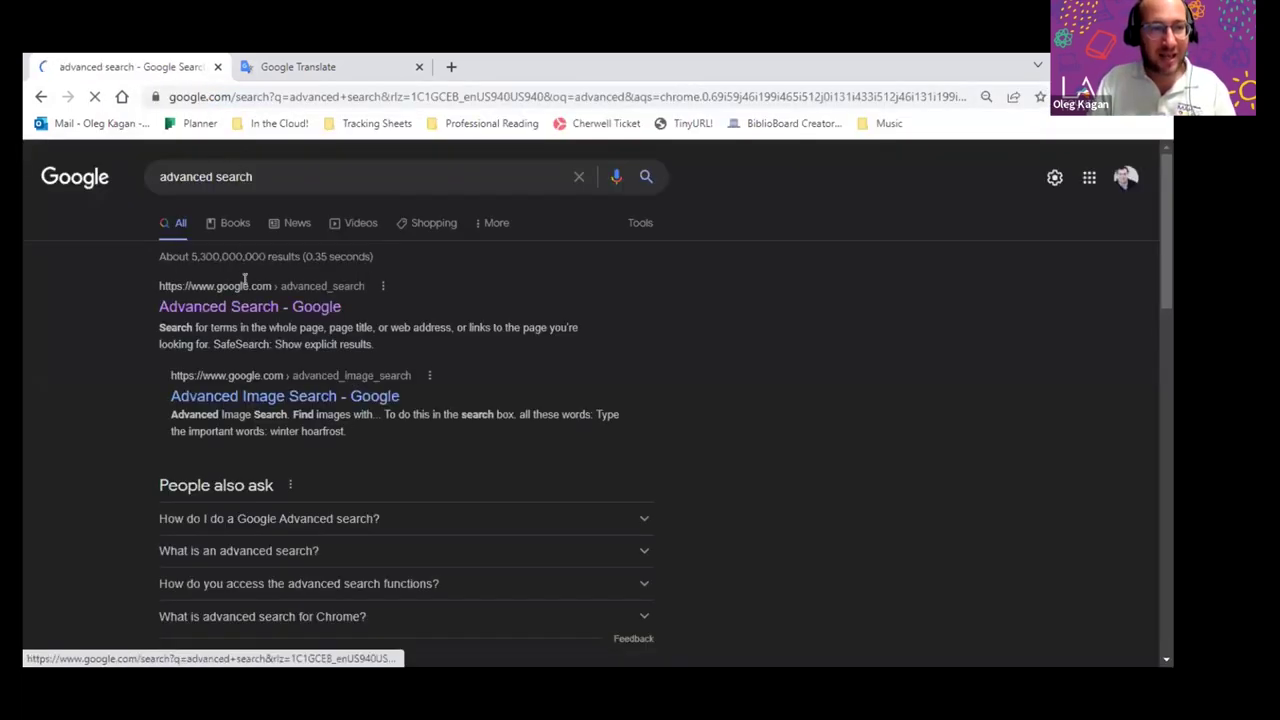
pyautogui.click(236, 310)
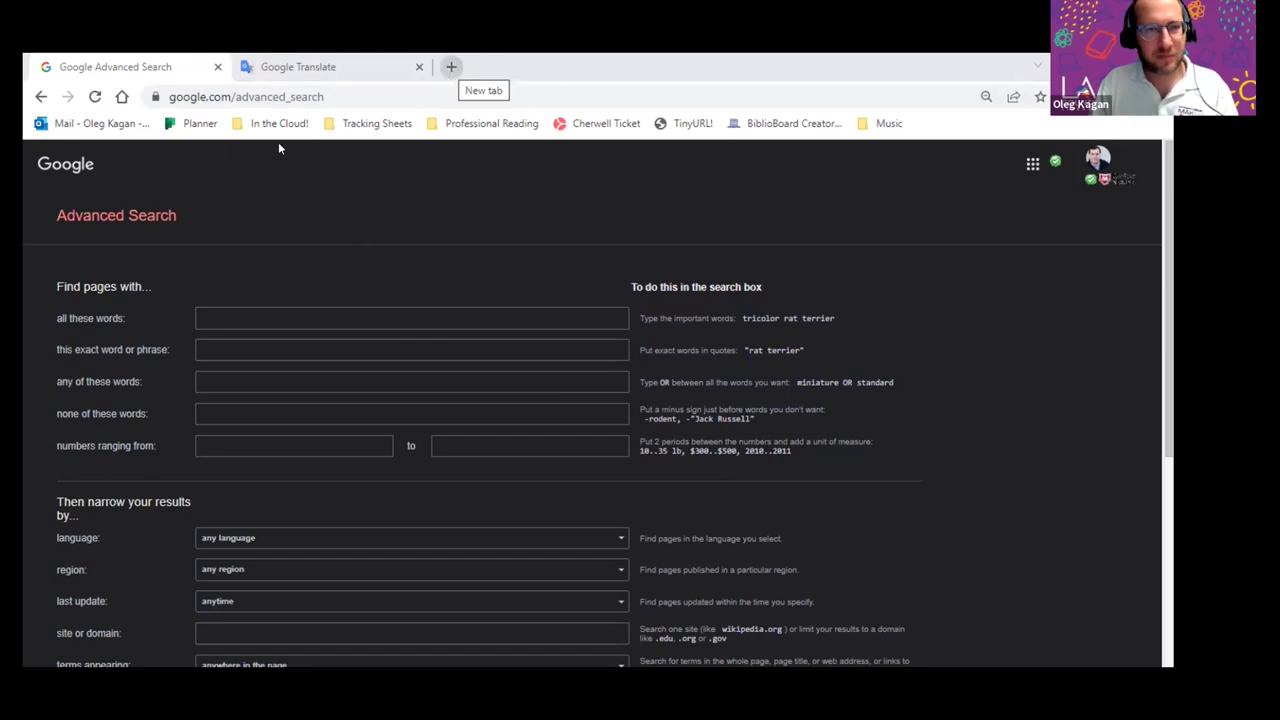
# Step: Open the Google homepage in a new tab
pyautogui.hotkey('ctrl', 't')
pyautogui.write('googl')
pyautogui.press('Return')
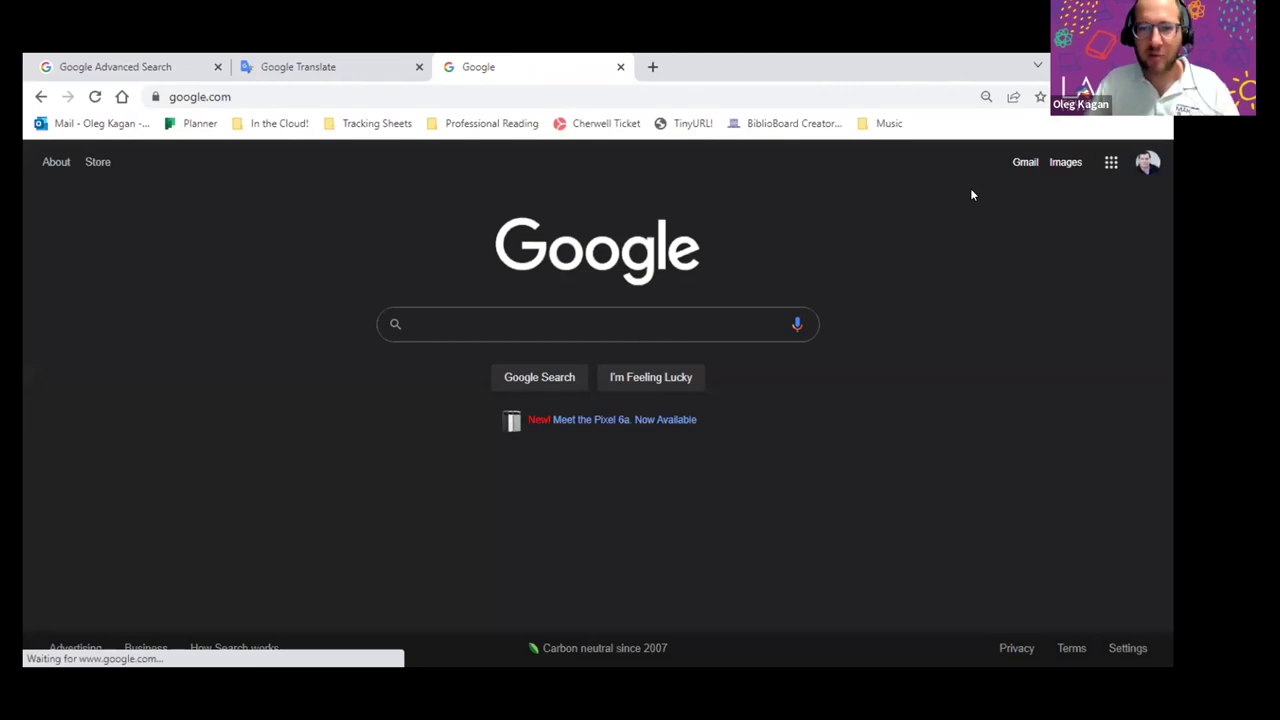
# Step: Run a wildcard search on Google for "pupp*" and look through the results
pyautogui.click(450, 315)
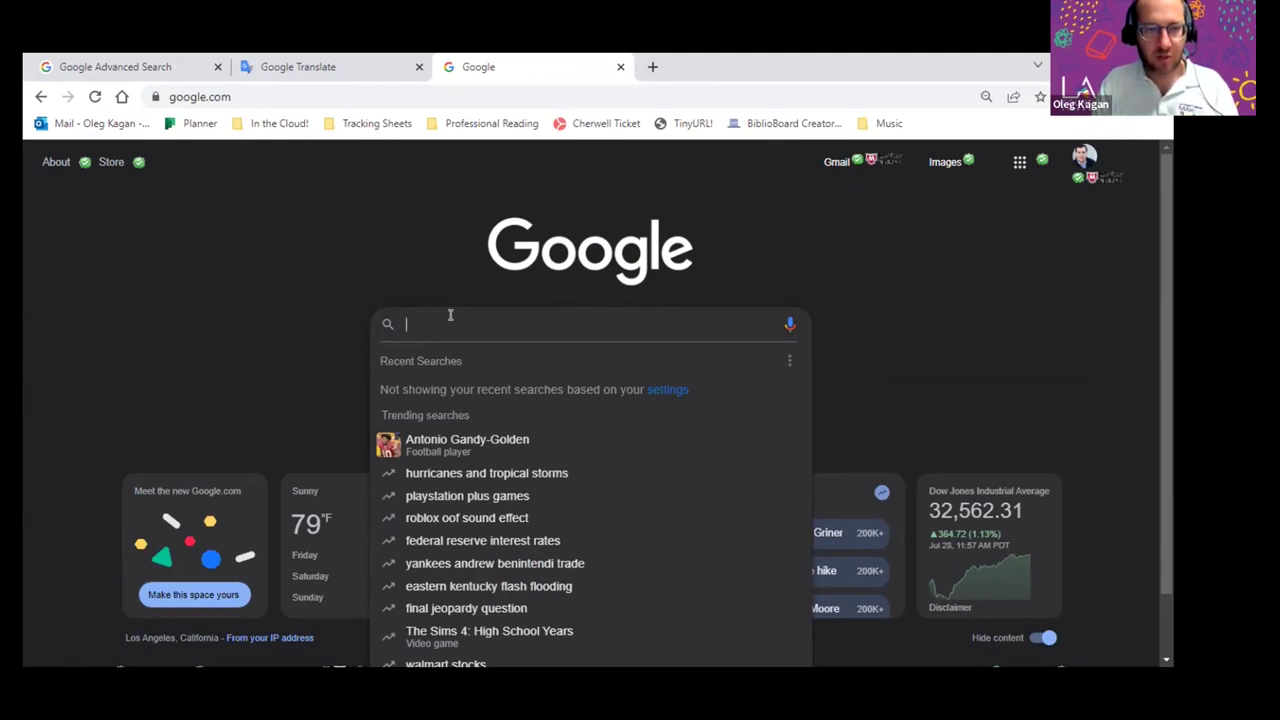
pyautogui.write('s')
pyautogui.press('BackSpace')
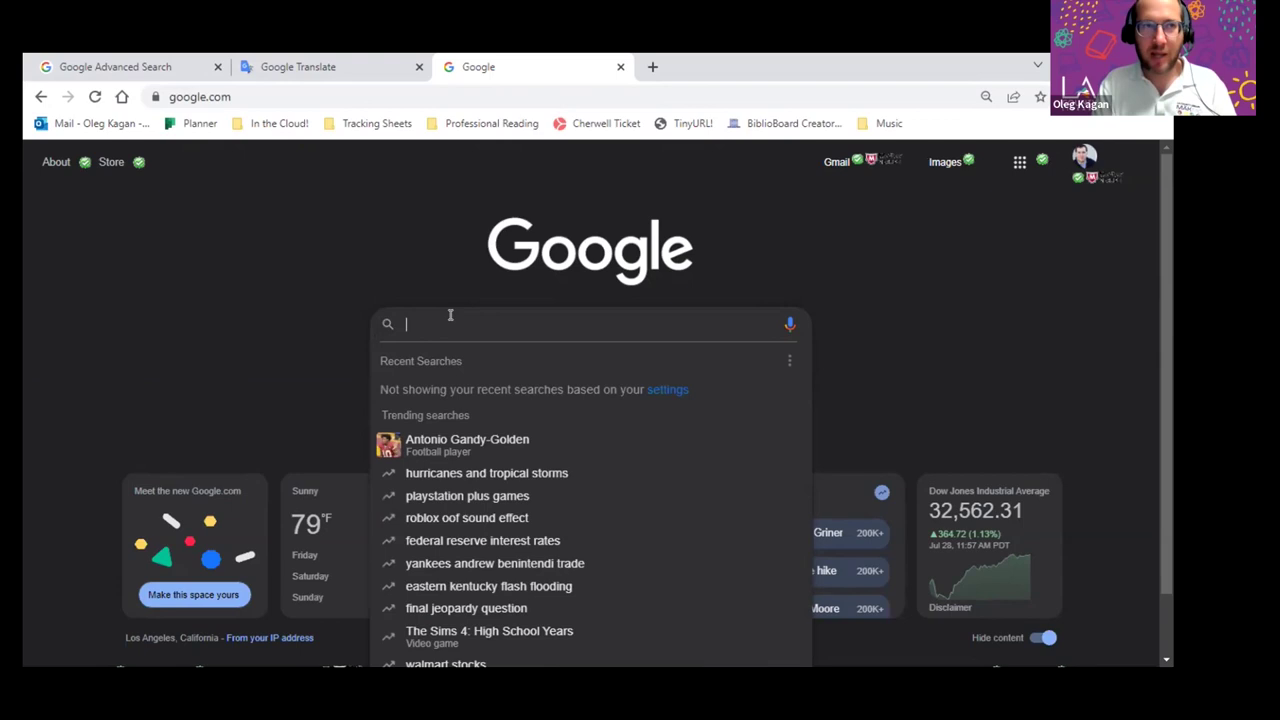
pyautogui.write('pup')
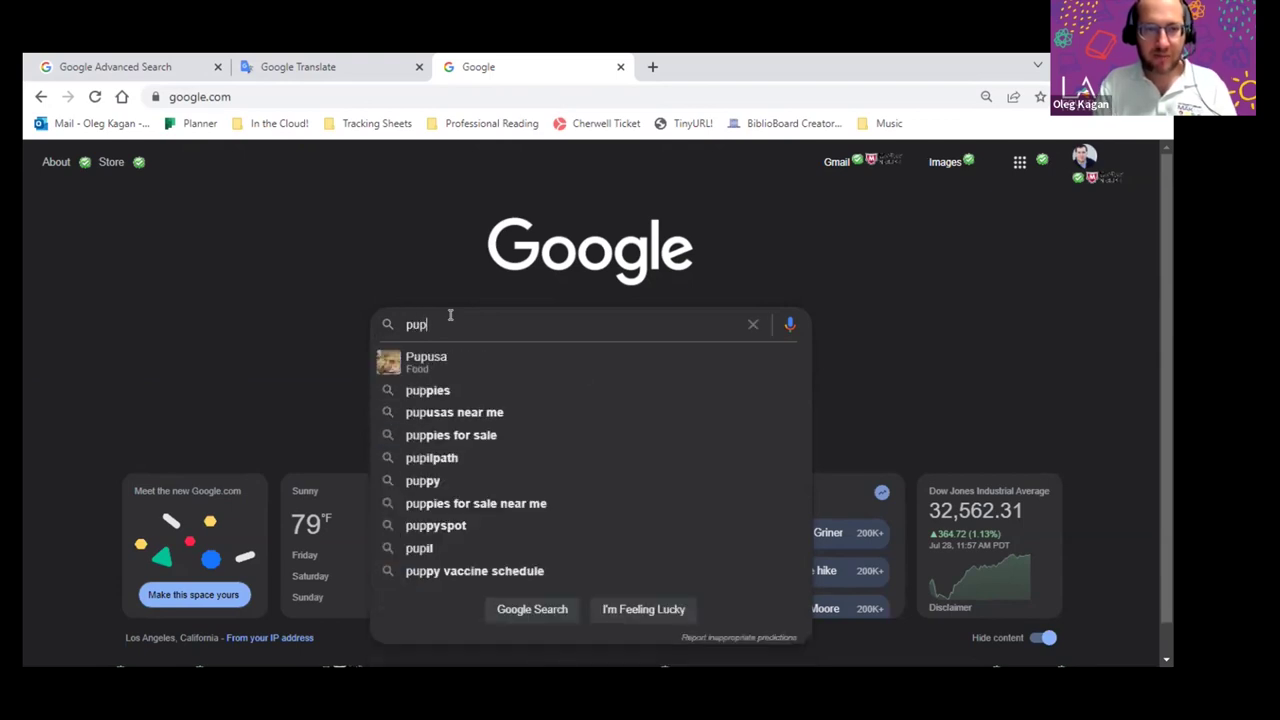
pyautogui.write('*')
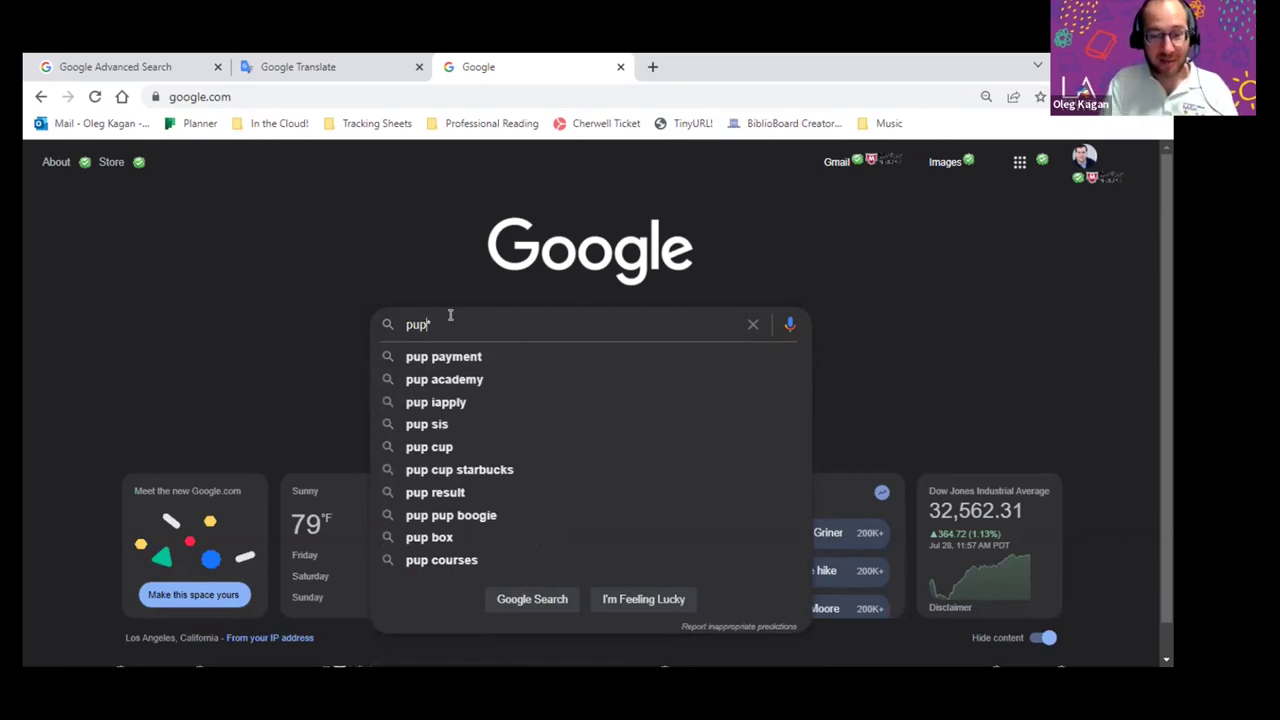
pyautogui.write('p')
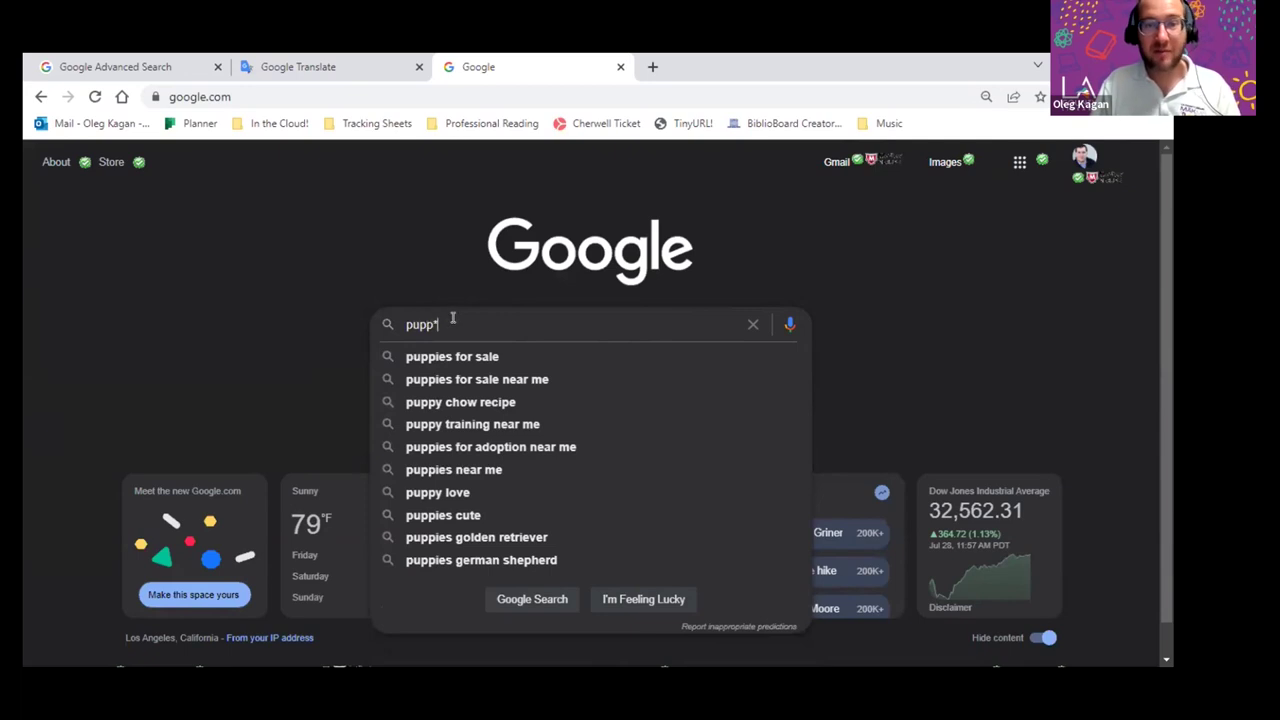
pyautogui.press('Return')
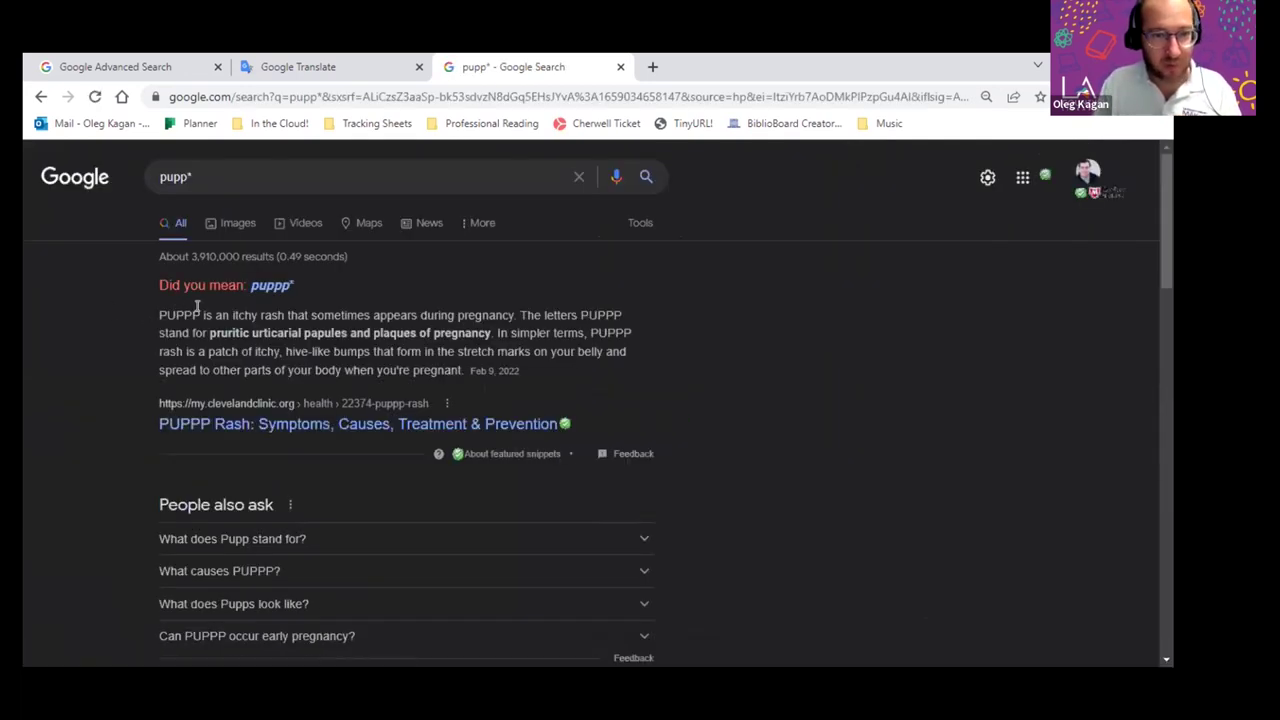
pyautogui.scroll(-1, 57, 333)
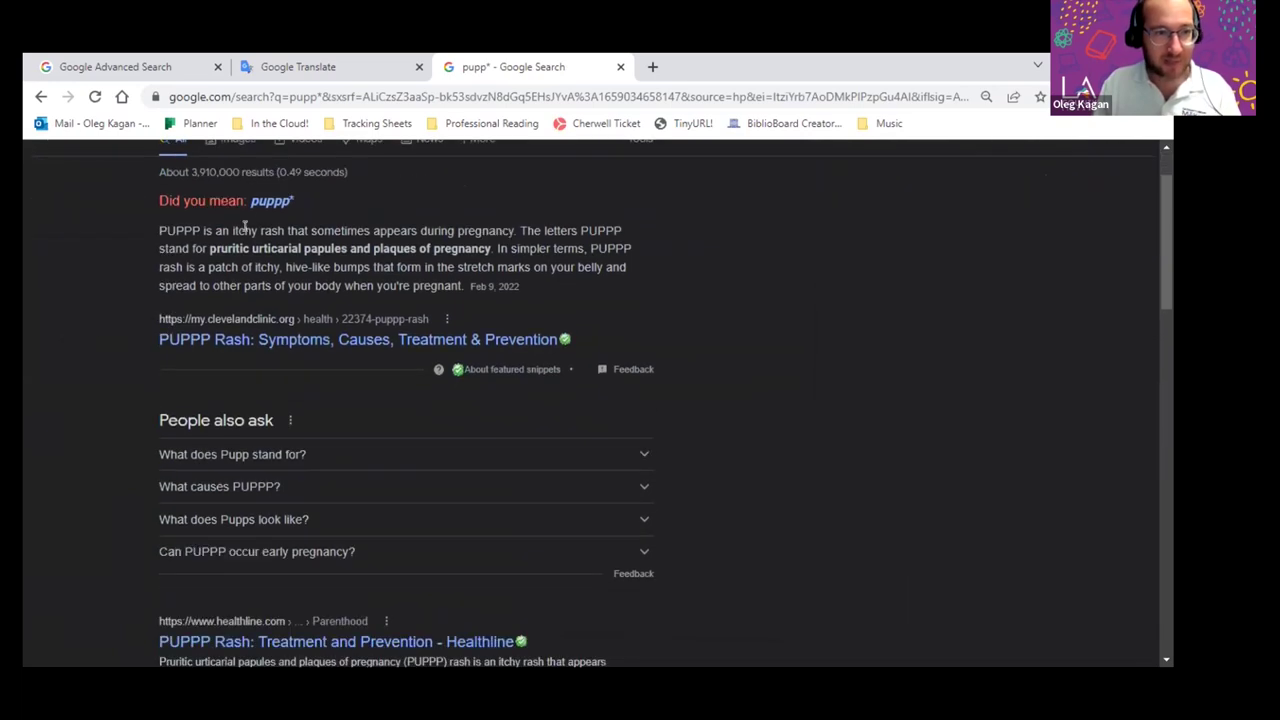
pyautogui.scroll(-3, 139, 266)
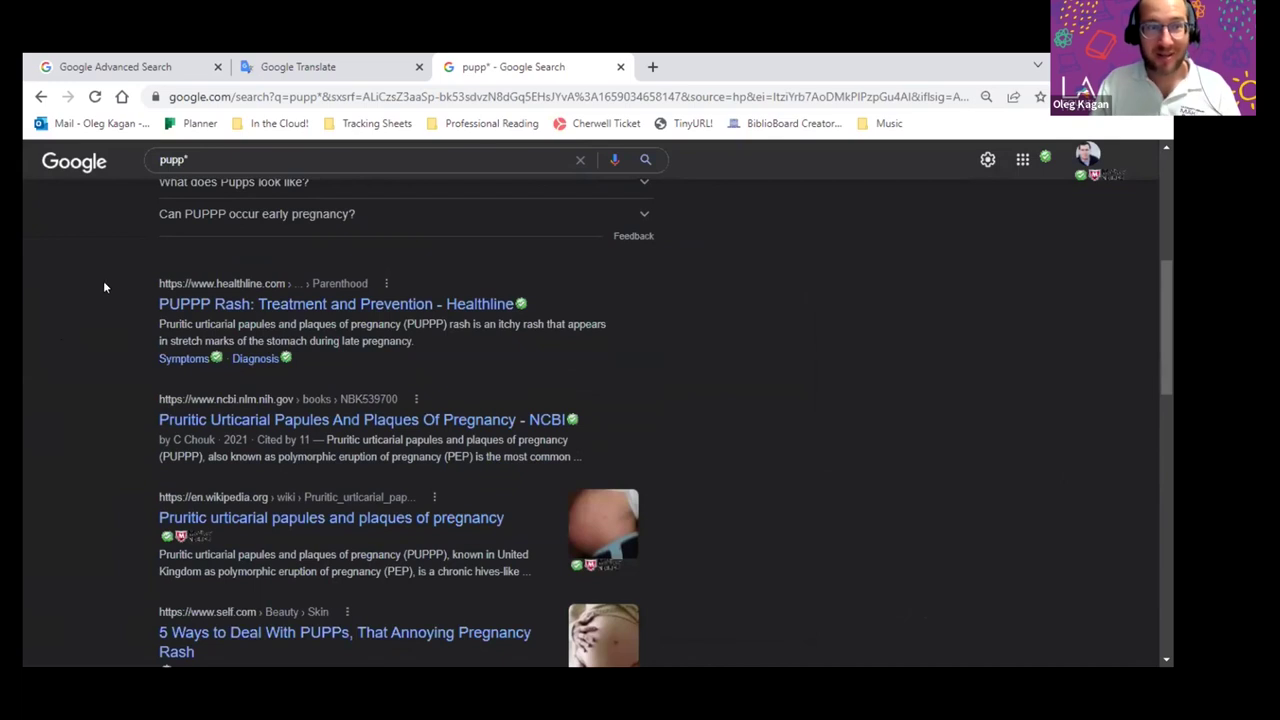
# Step: Look through the remaining "pupp*" results down to the related searches
pyautogui.scroll(-2, 100, 280)
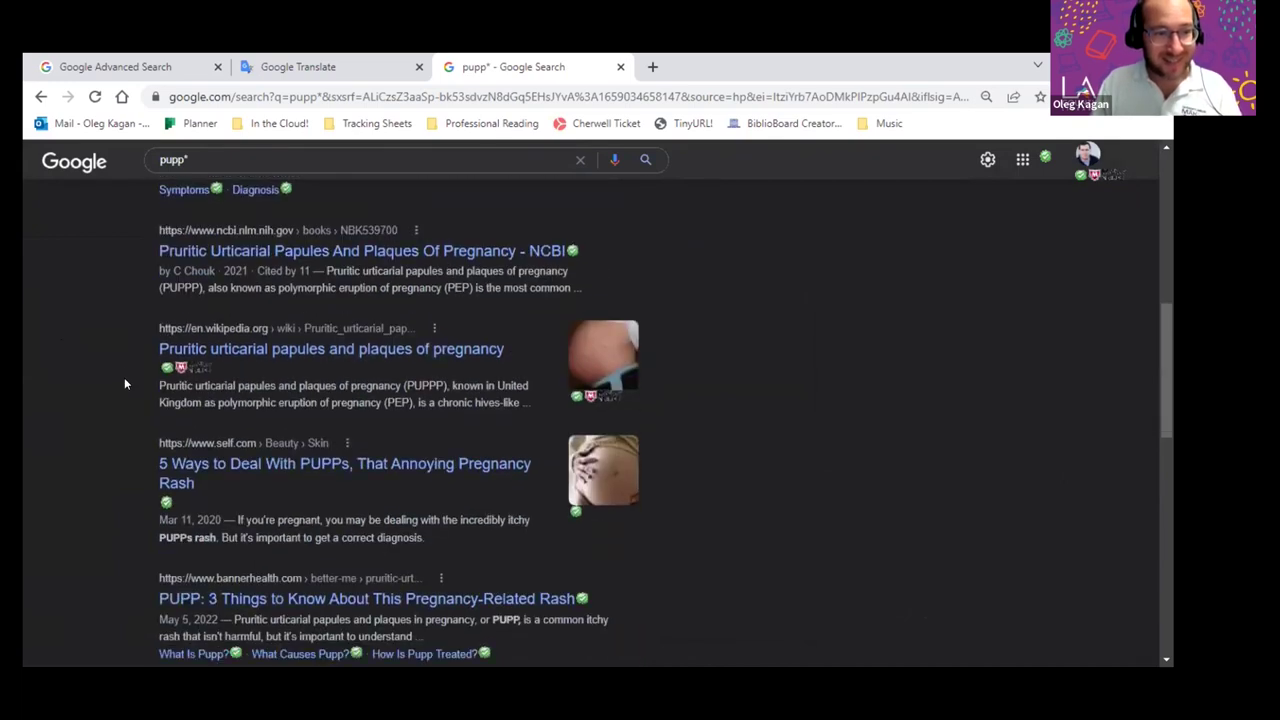
pyautogui.scroll(-2, 123, 372)
pyautogui.scroll(-2, 124, 376)
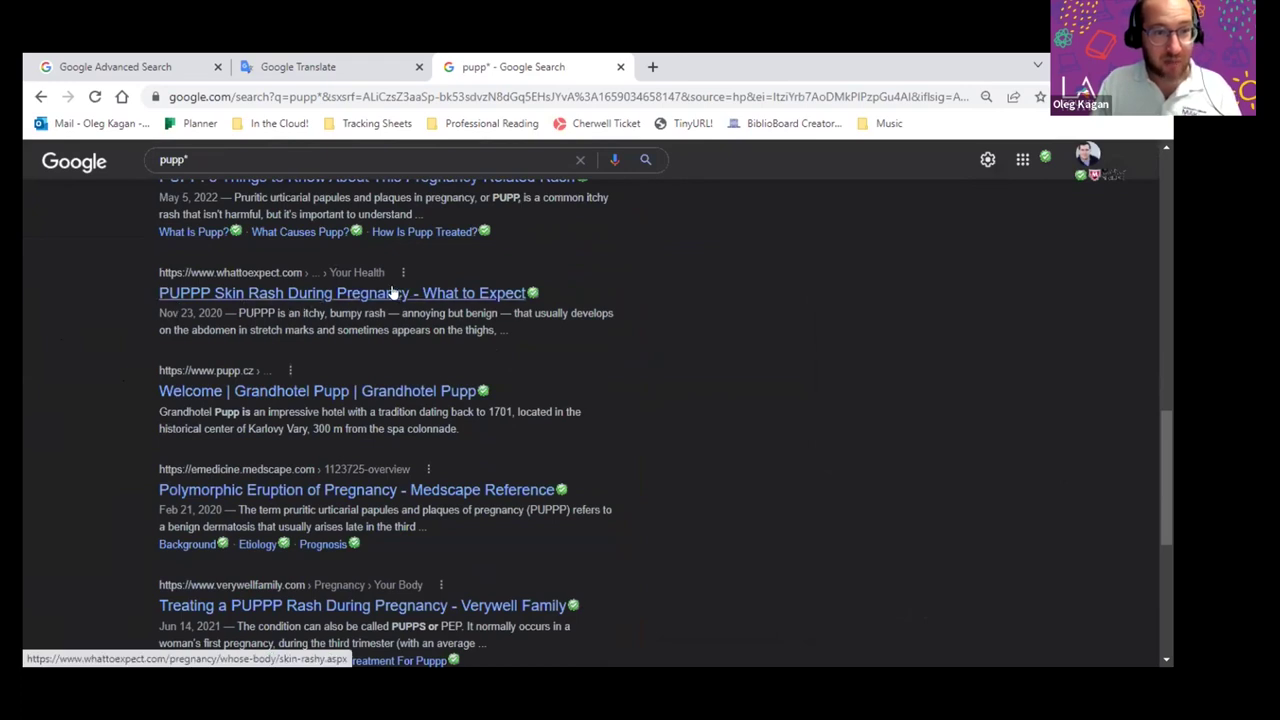
pyautogui.scroll(-1, 123, 317)
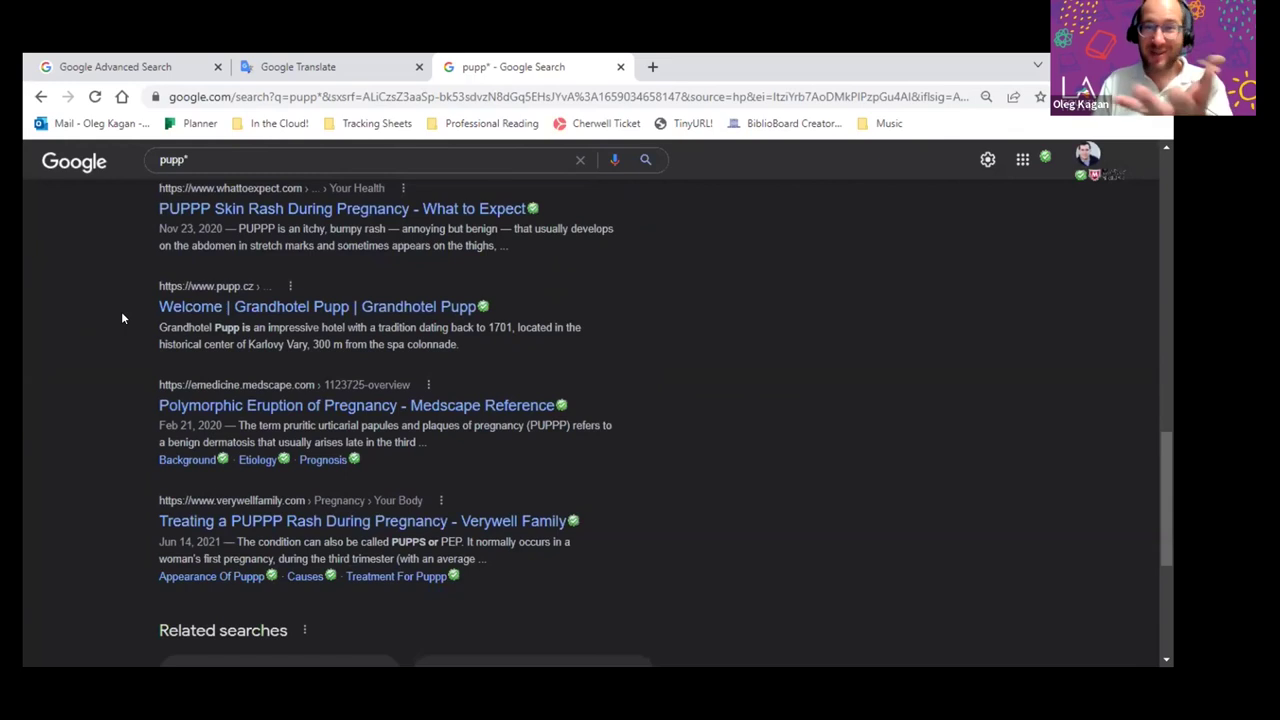
pyautogui.click(196, 159)
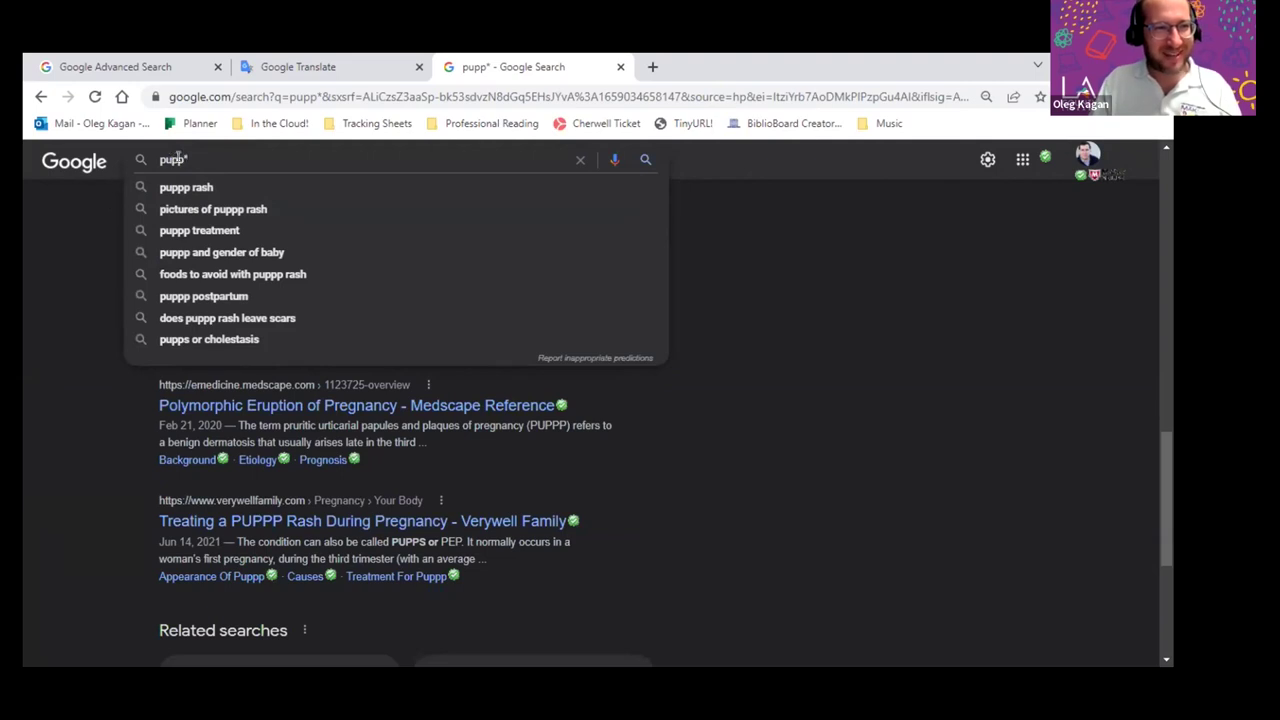
pyautogui.moveTo(181, 159); pyautogui.dragTo(137, 160)
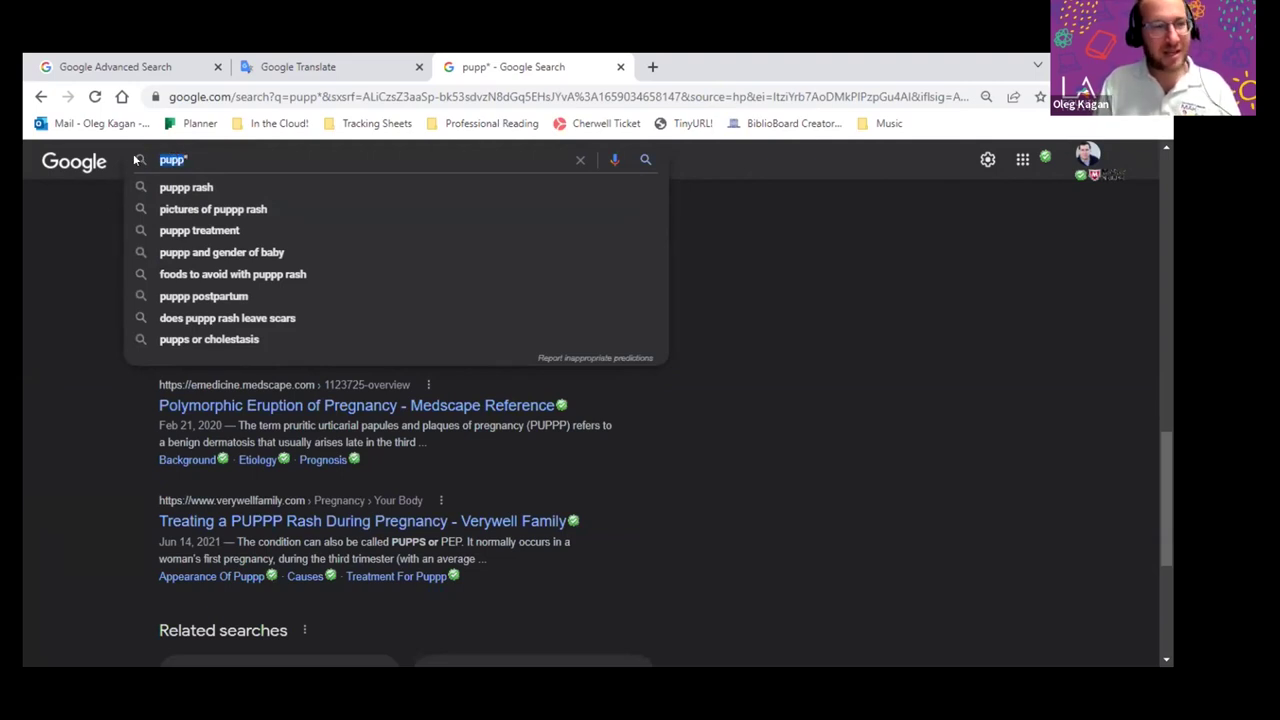
pyautogui.write('bull*')
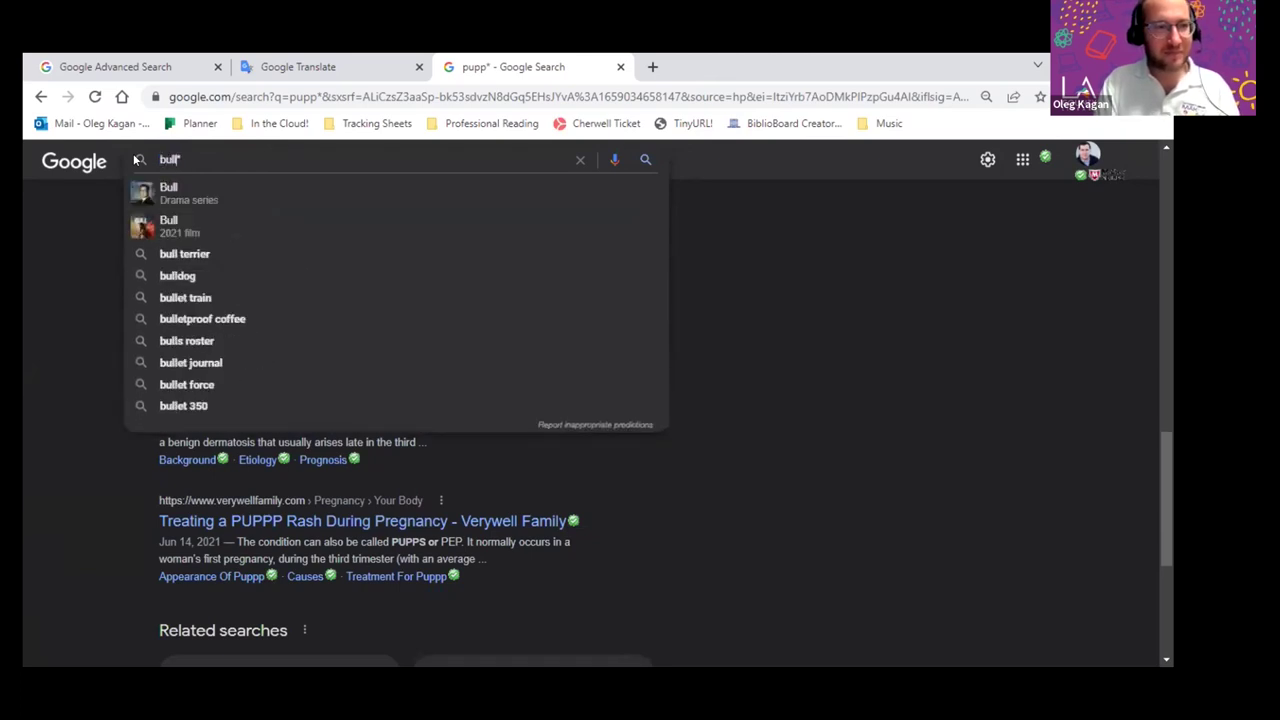
pyautogui.press('Left')
pyautogui.press('BackSpace')
pyautogui.press('BackSpace')
pyautogui.press('BackSpace')
pyautogui.press('BackSpace')
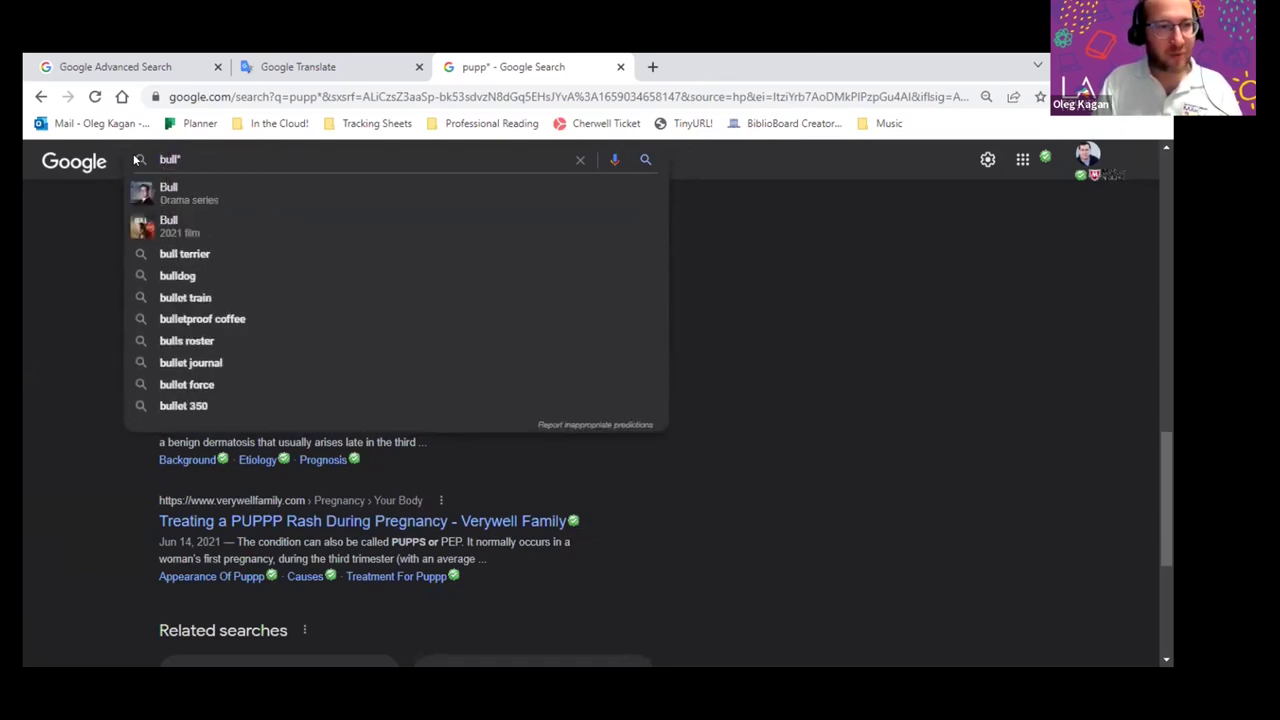
pyautogui.press('Delete')
pyautogui.click(89, 334)
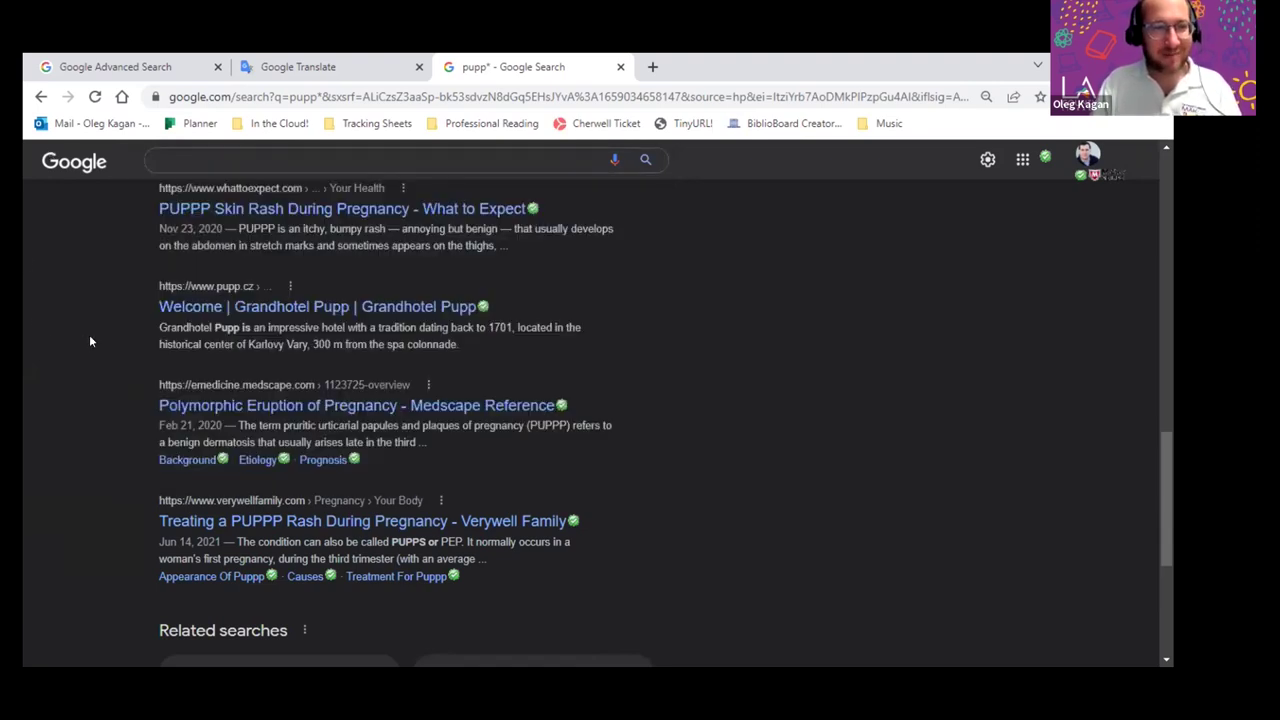
# Step: Close the wildcard results tab and enter "cat cleaning alot" as the words that must all appear in the Advanced Search form
pyautogui.scroll(10, 92, 335)
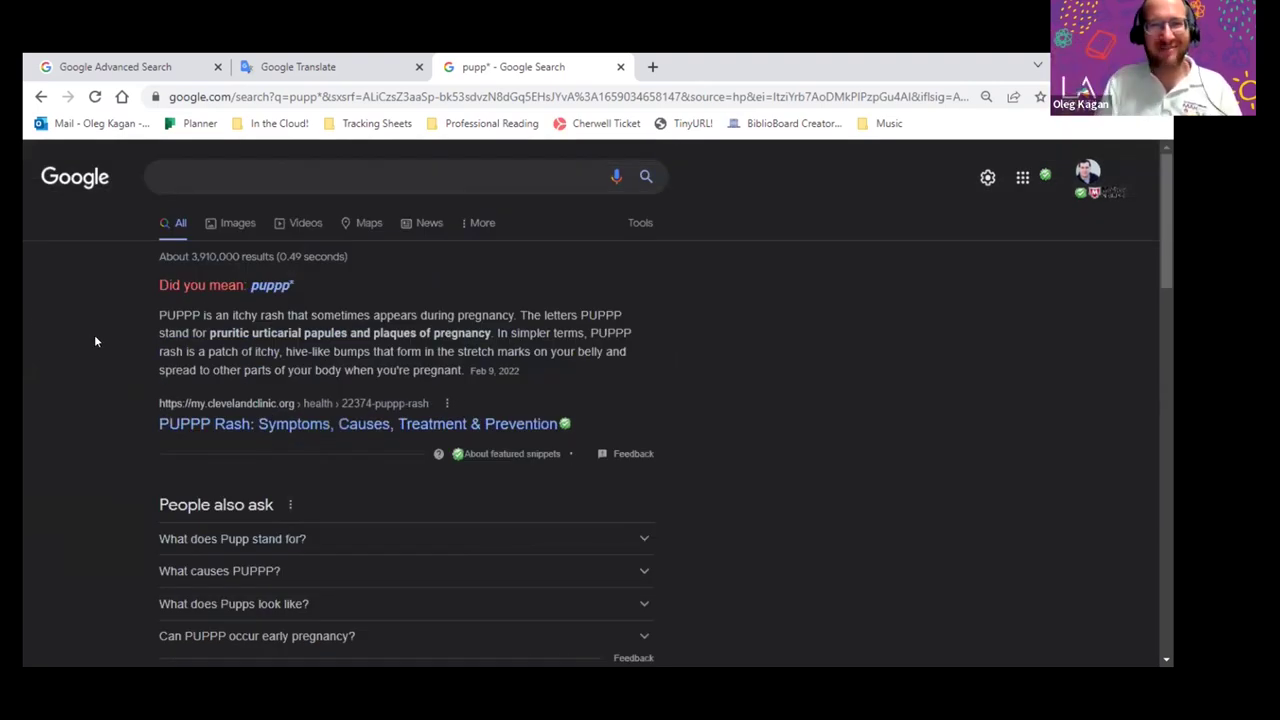
pyautogui.click(621, 66)
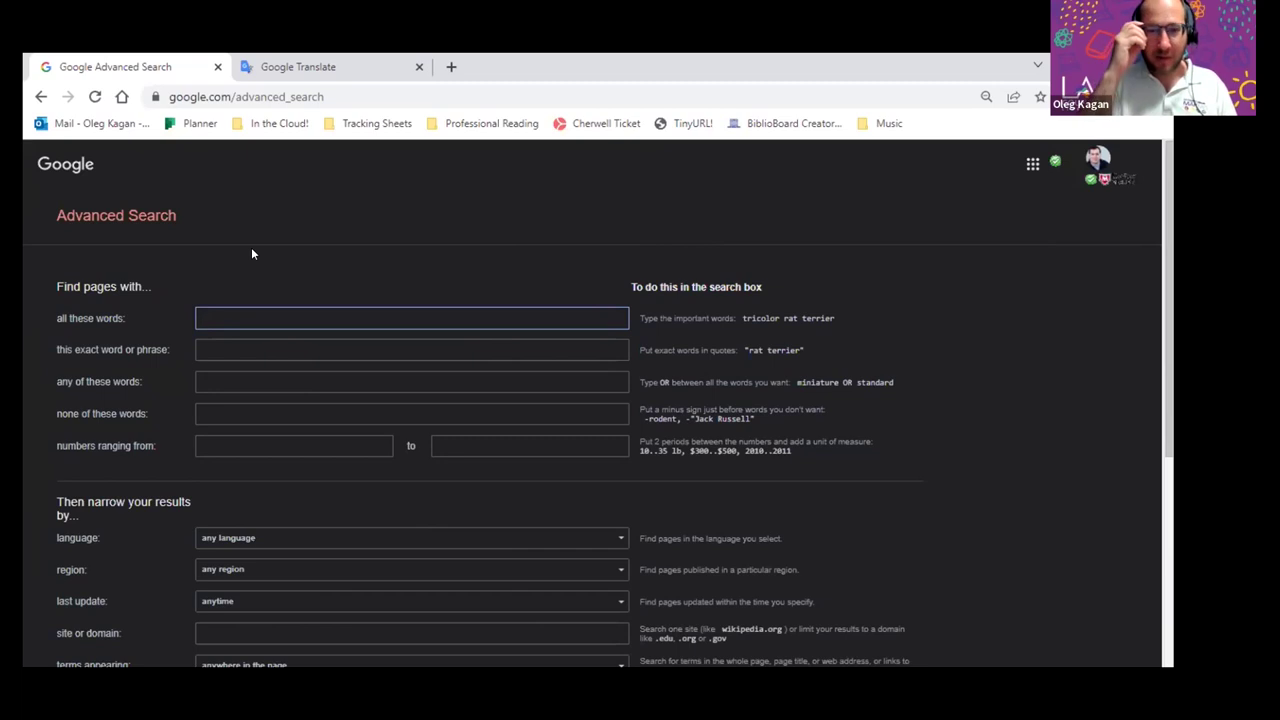
pyautogui.write('c')
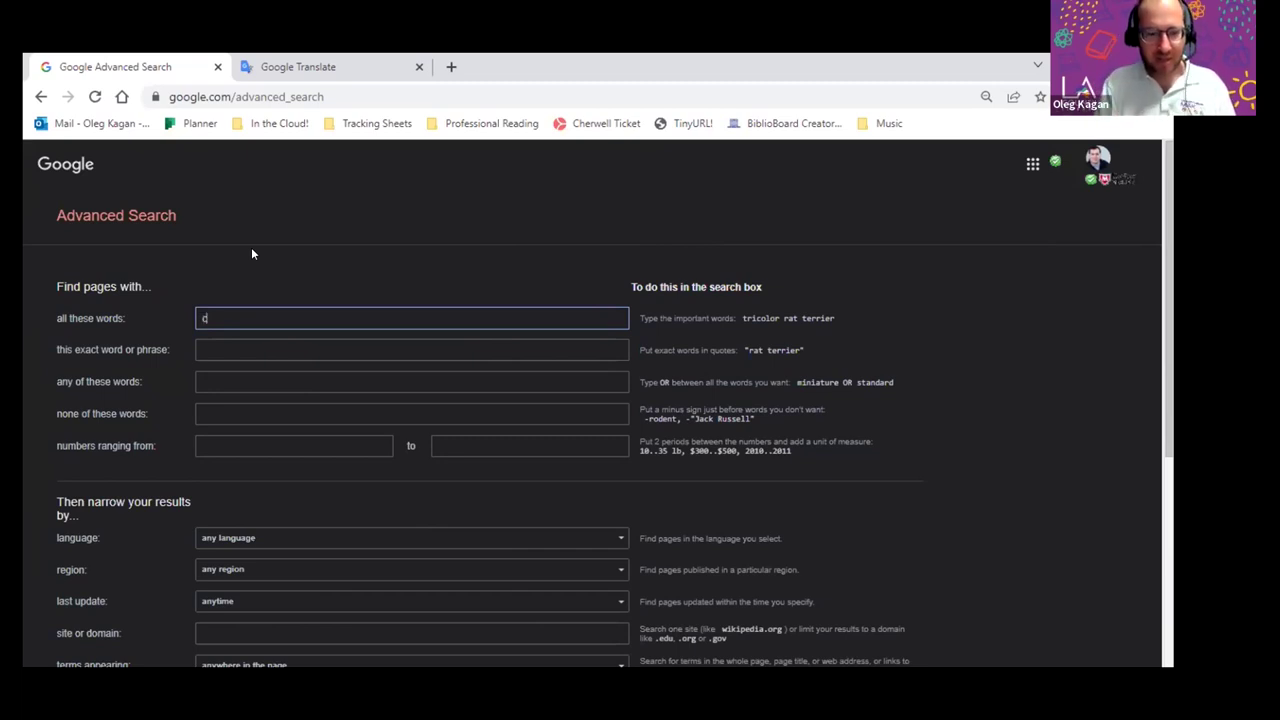
pyautogui.write('at cleaning alot')
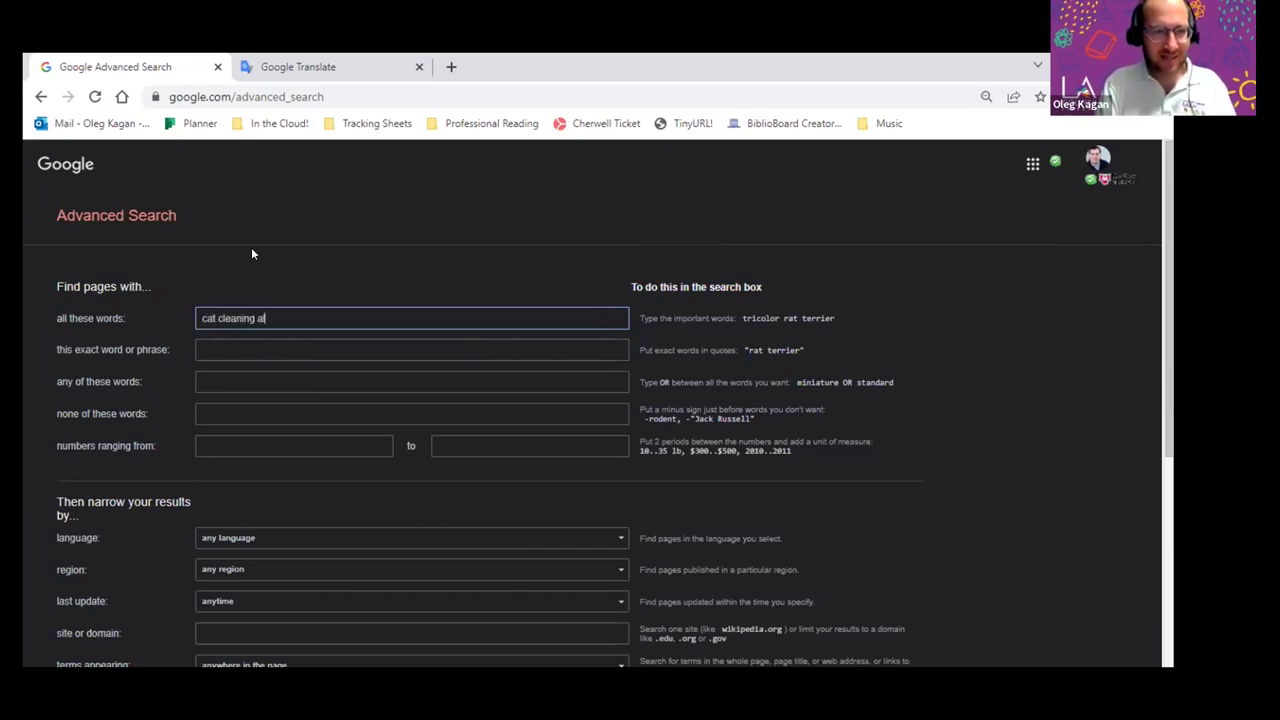
pyautogui.click(246, 343)
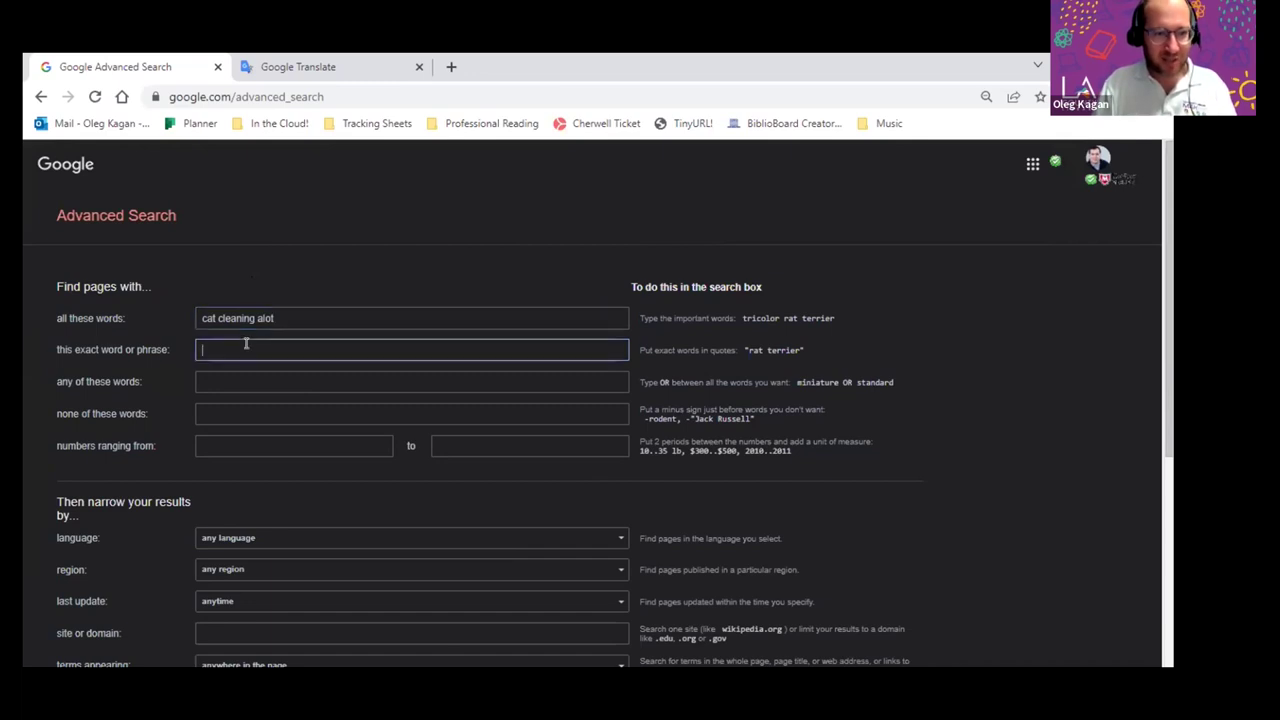
pyautogui.write('al')
pyautogui.press('BackSpace')
pyautogui.press('BackSpace')
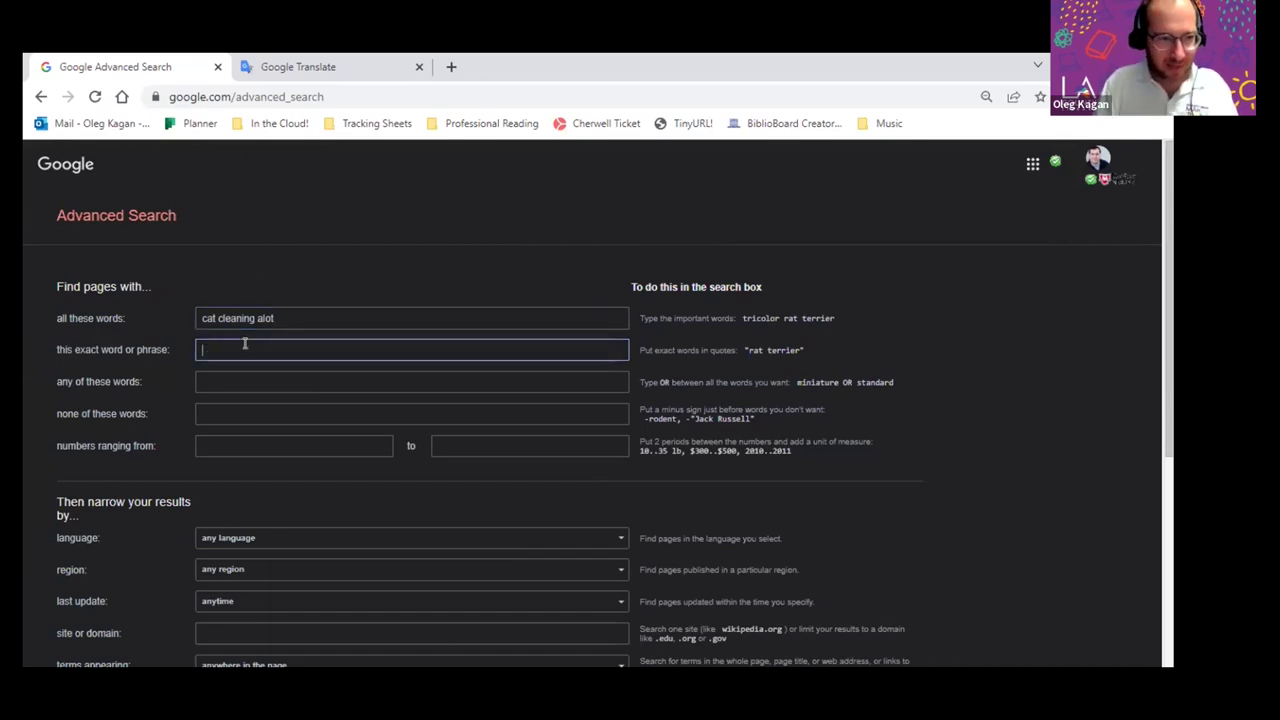
# Step: Exclude the word "groomers" and run the advanced search
pyautogui.click(221, 411)
pyautogui.write('groomers')
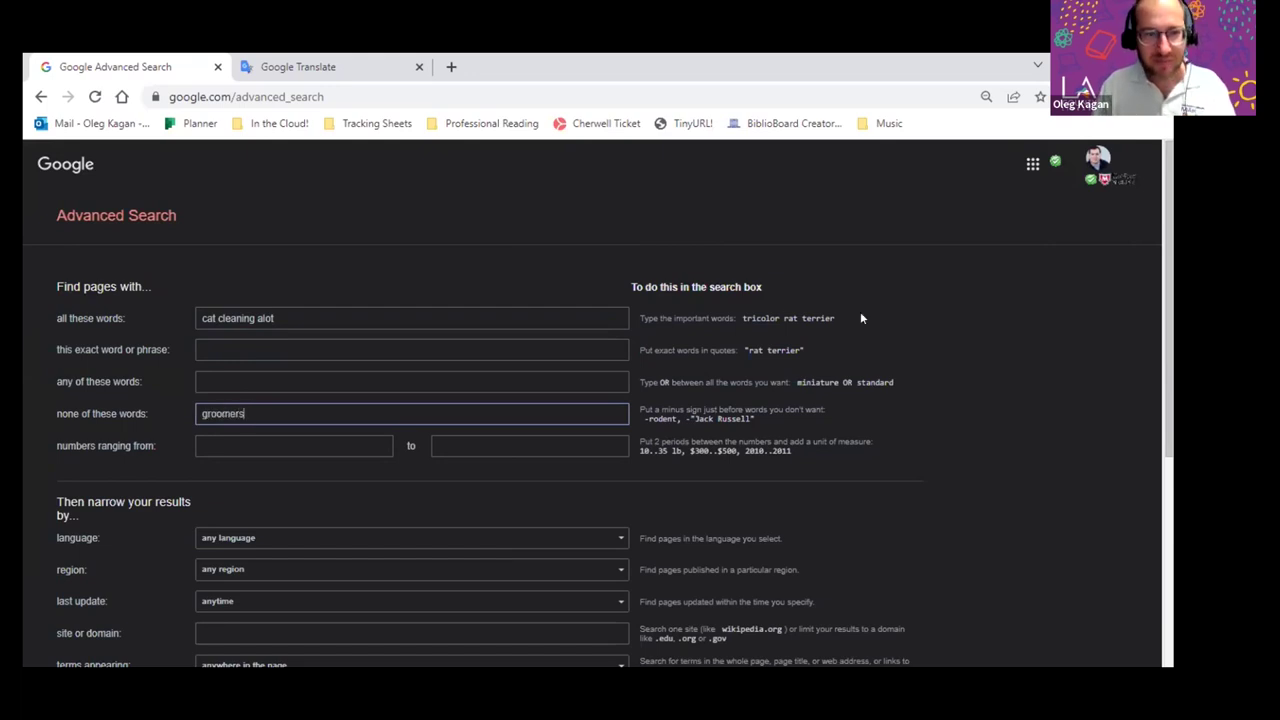
pyautogui.scroll(-3, 330, 320)
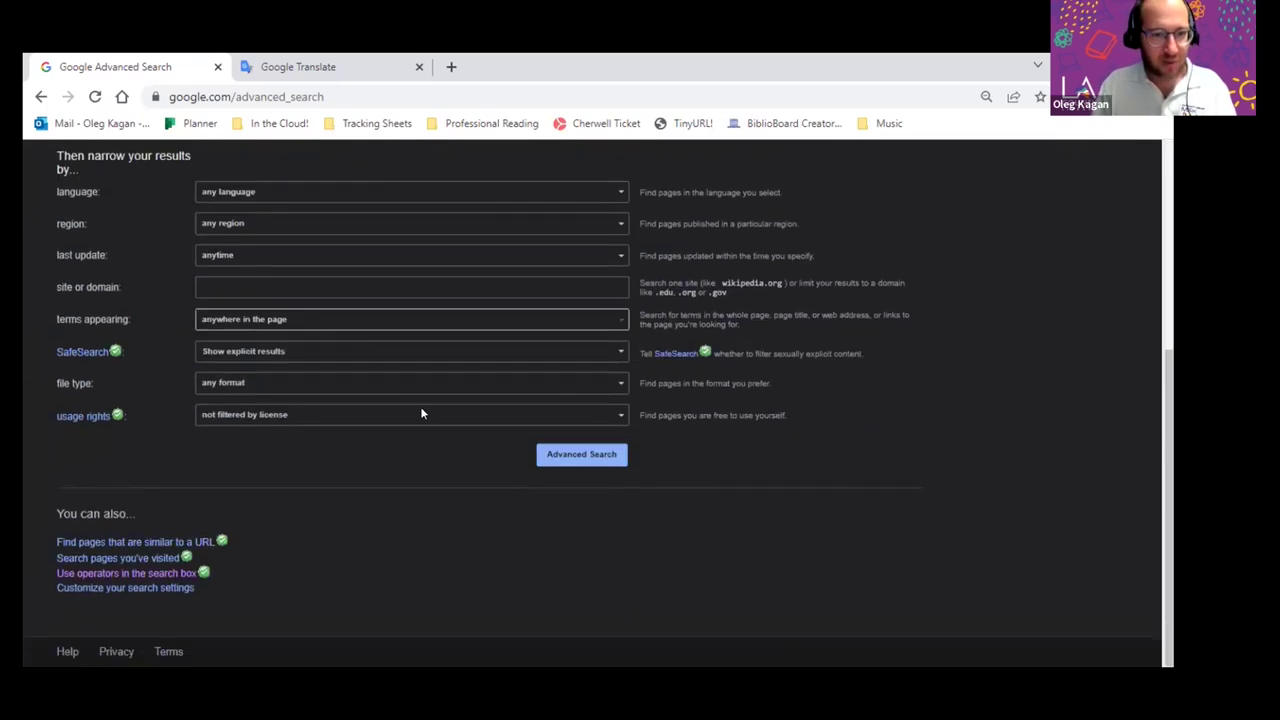
pyautogui.click(578, 456)
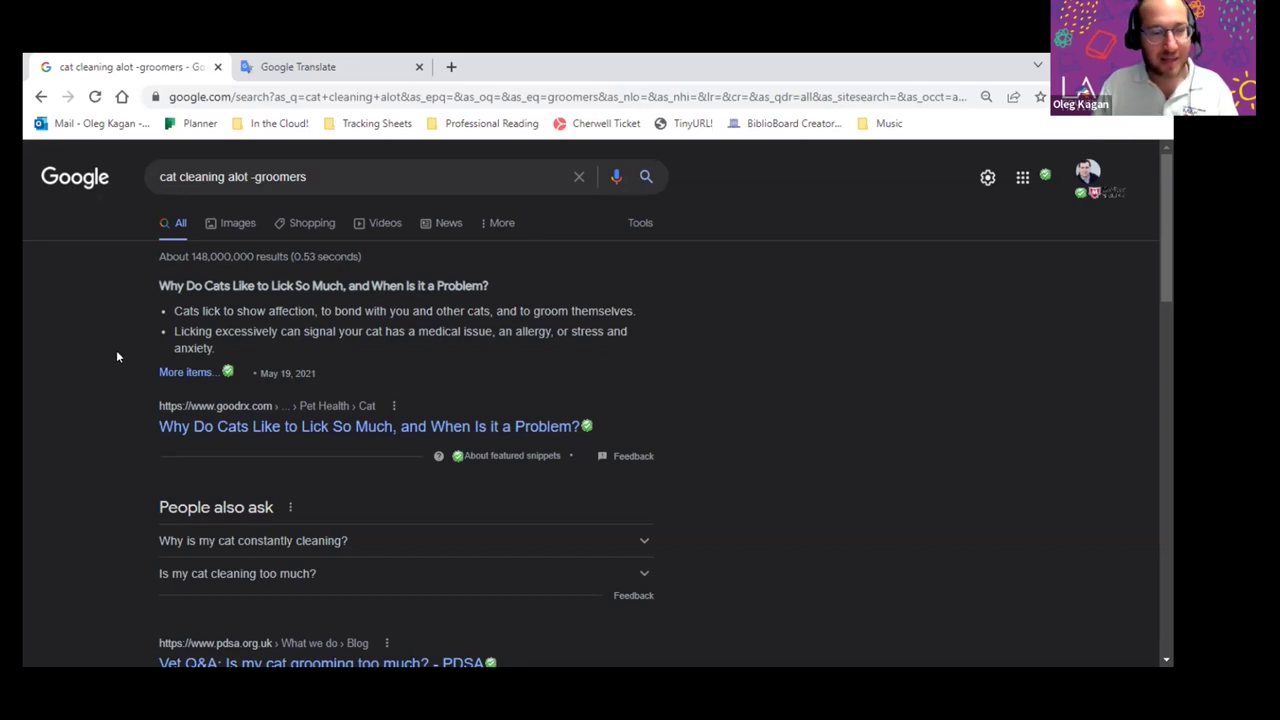
# Step: Look over the search results and read the answer to the related question "Why is my cat constantly cleaning?"
pyautogui.scroll(-2, 116, 350)
pyautogui.scroll(2, 116, 350)
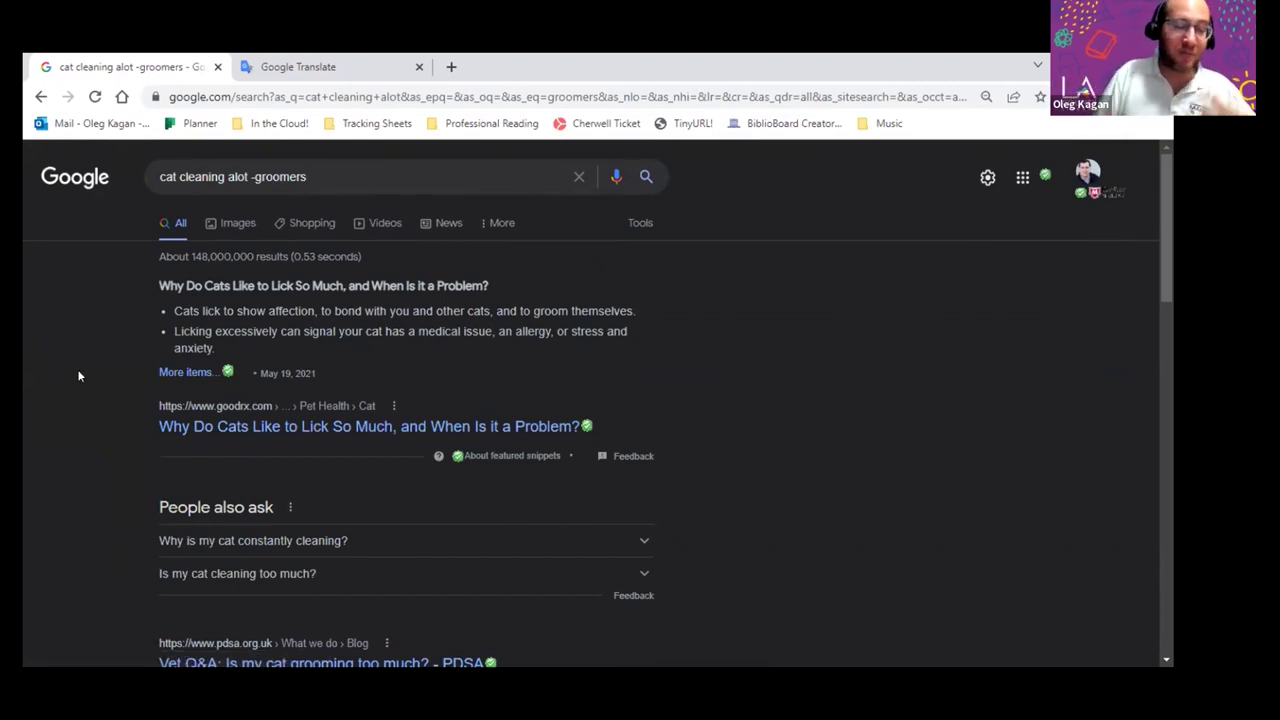
pyautogui.scroll(-3, 79, 376)
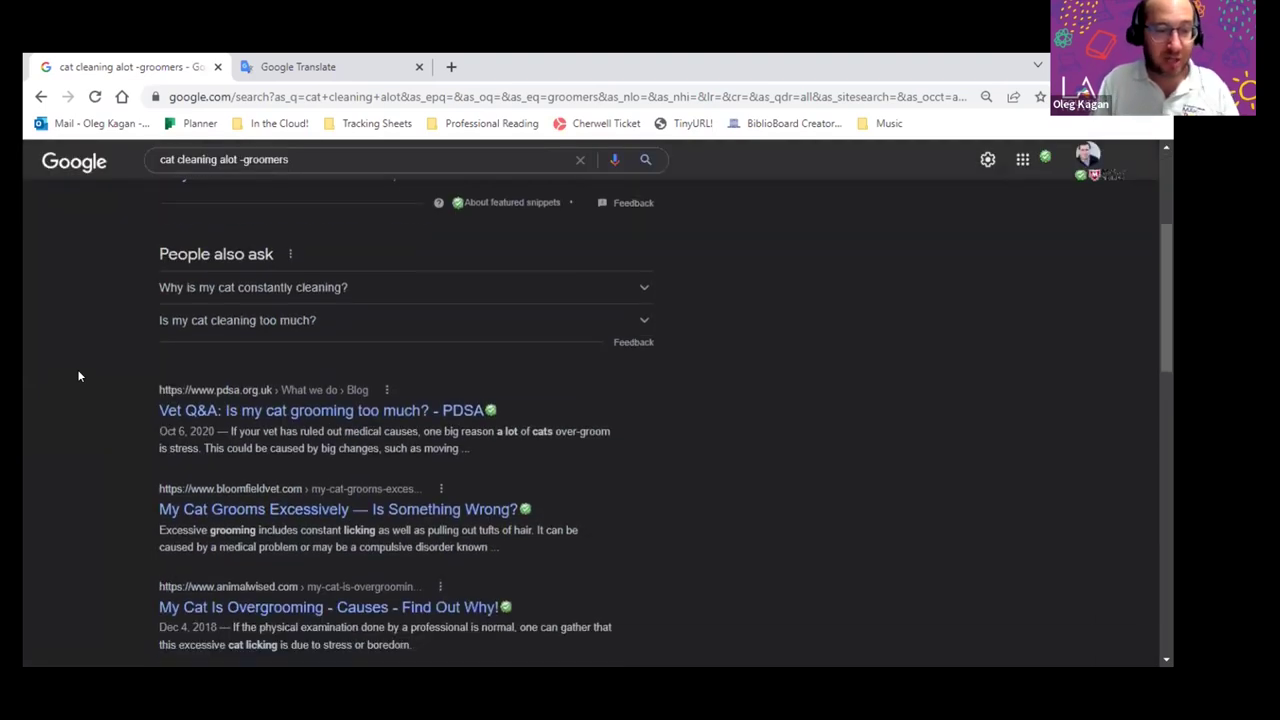
pyautogui.click(223, 291)
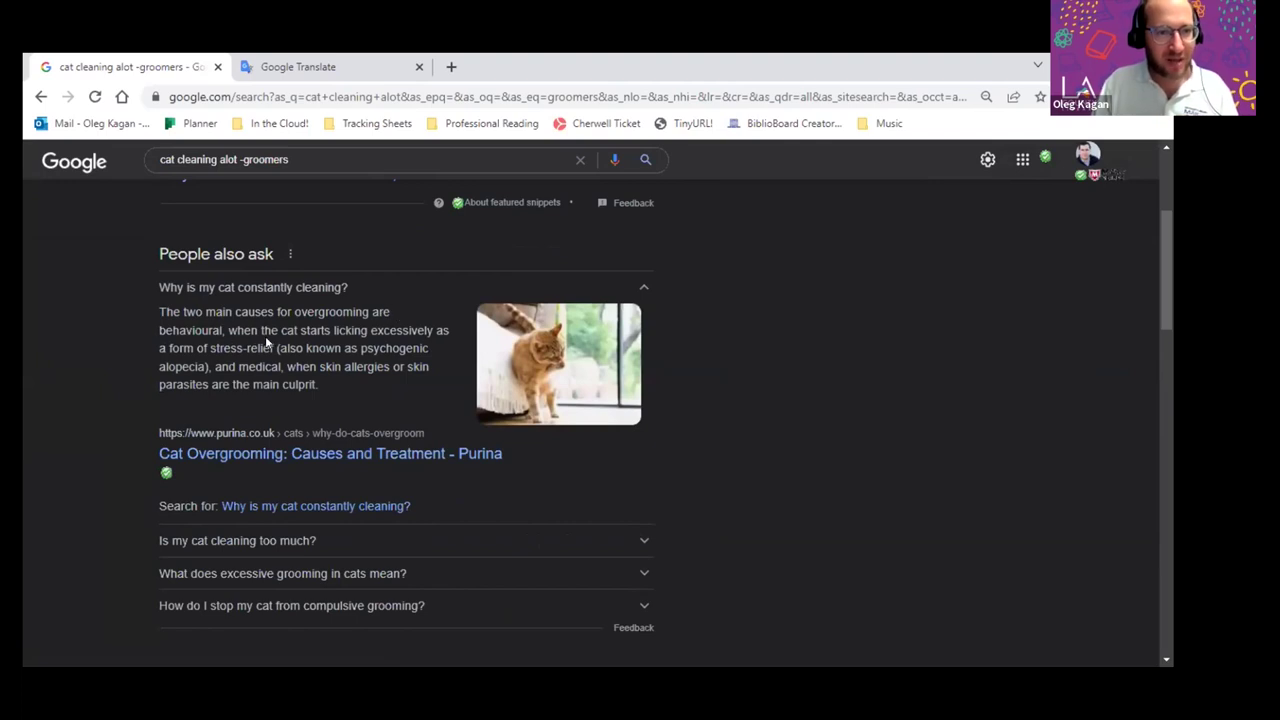
pyautogui.moveTo(170, 348); pyautogui.dragTo(251, 348)
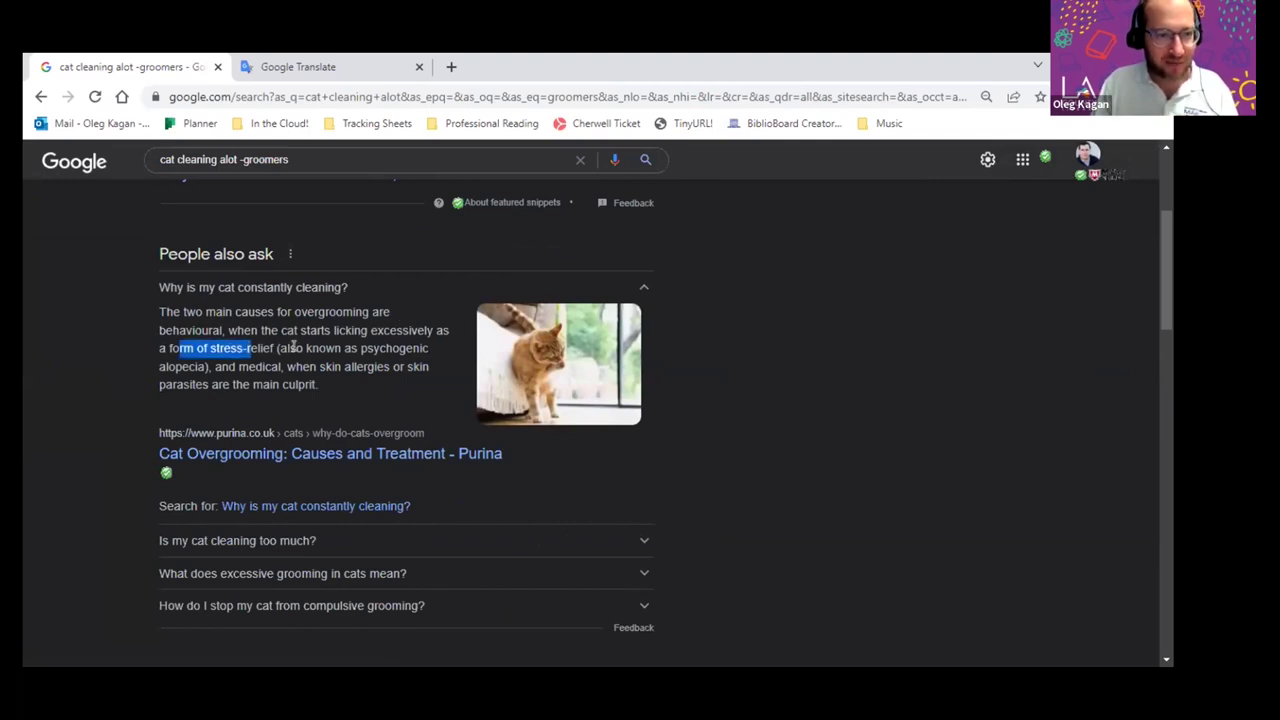
pyautogui.click(318, 345)
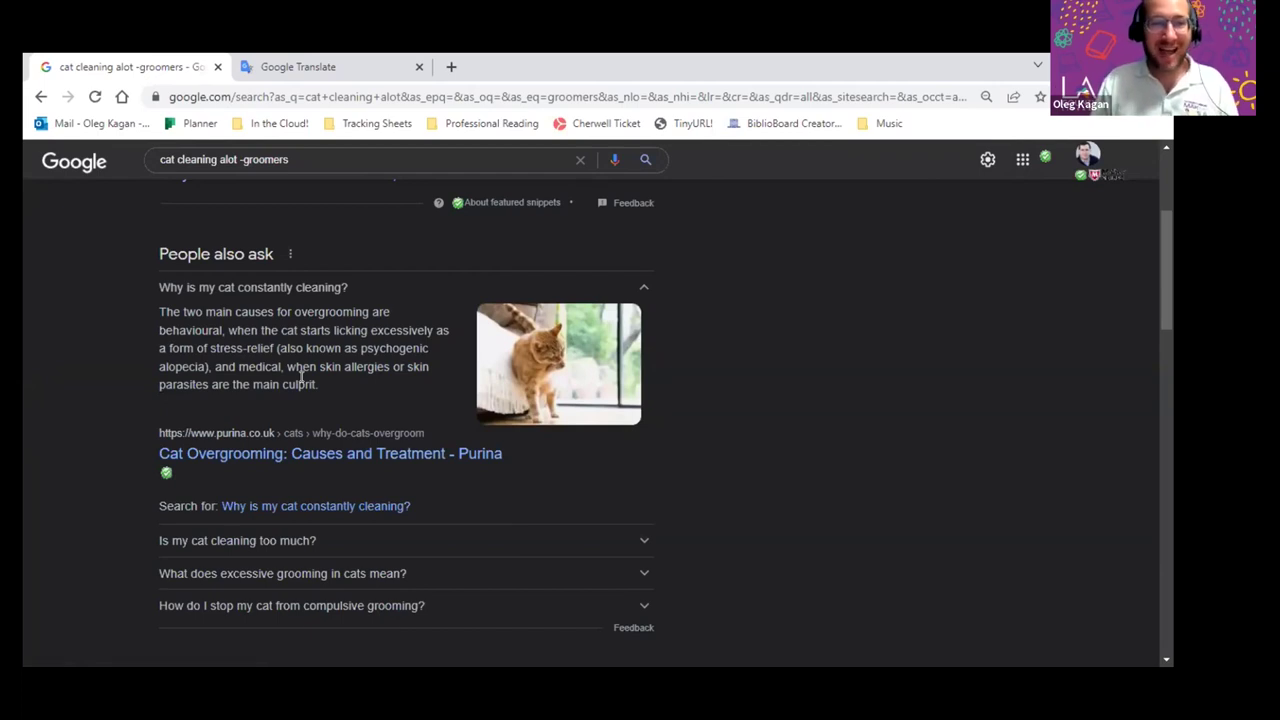
# Step: Open the PDSA result "Vet Q&A: Is my cat grooming too much?" and skim the whole article
pyautogui.scroll(-3, 300, 376)
pyautogui.scroll(2, 108, 358)
pyautogui.scroll(-3, 108, 358)
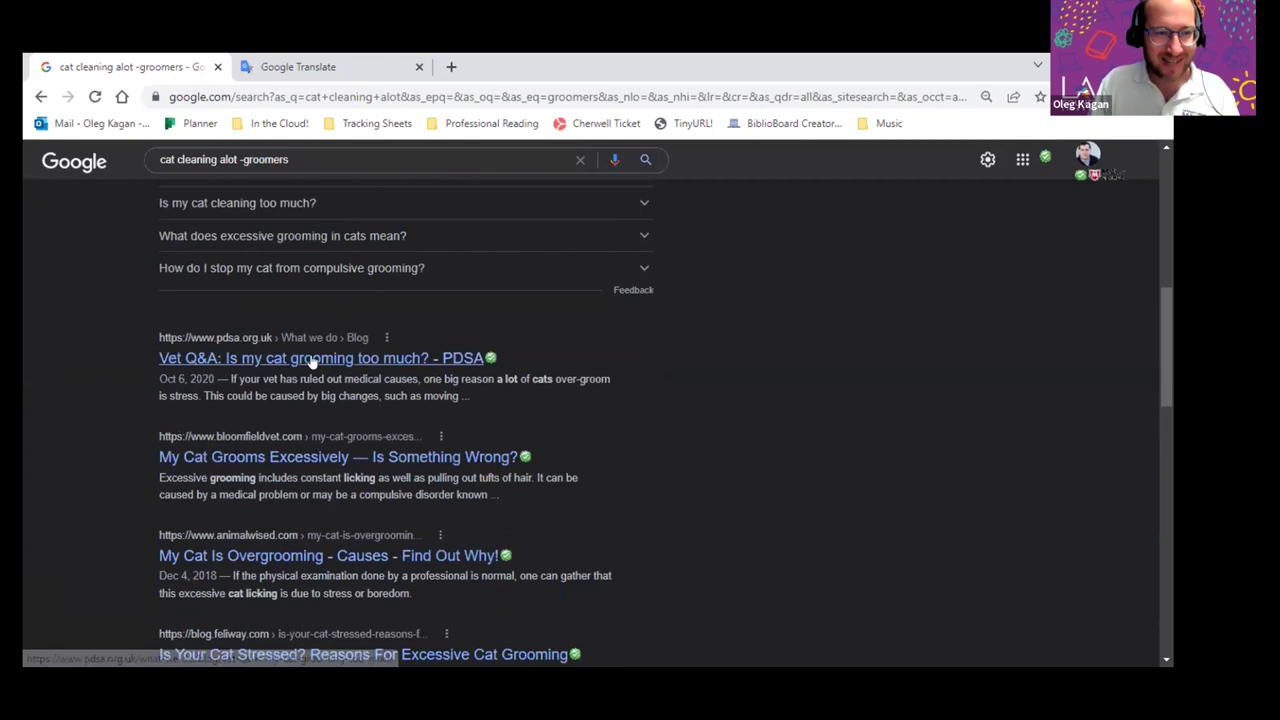
pyautogui.click(313, 360)
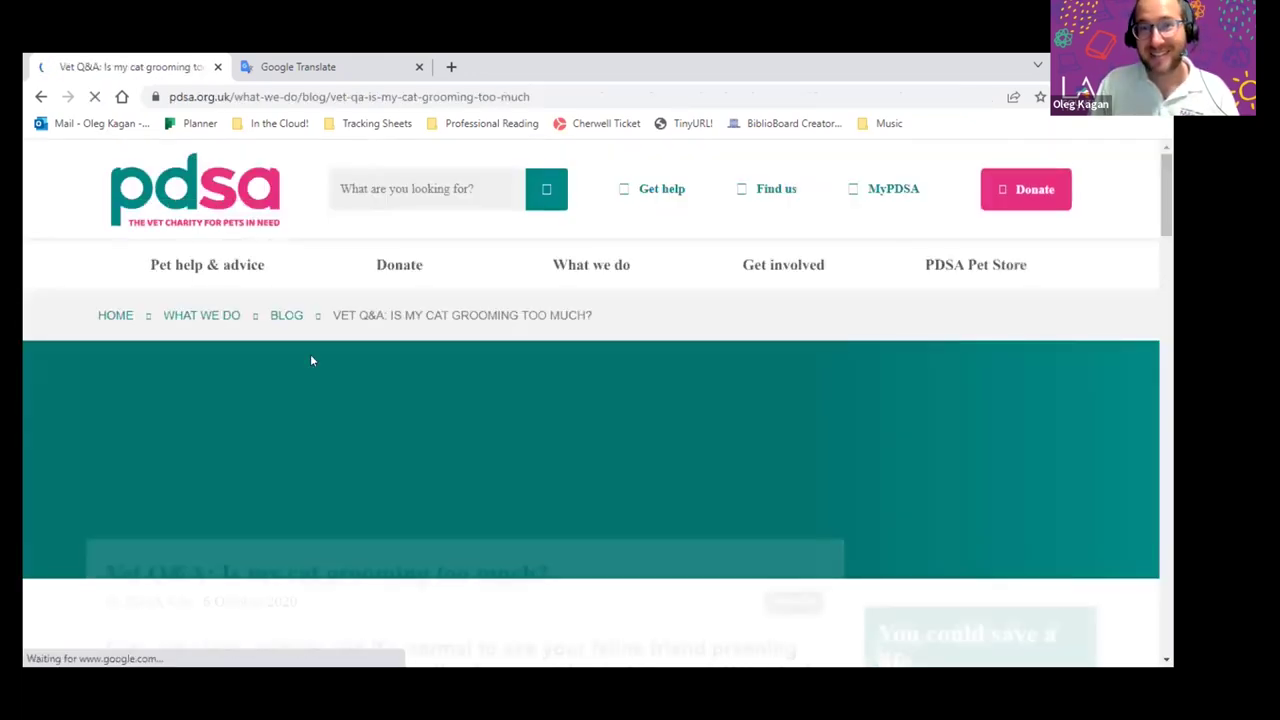
pyautogui.scroll(-4, 294, 306)
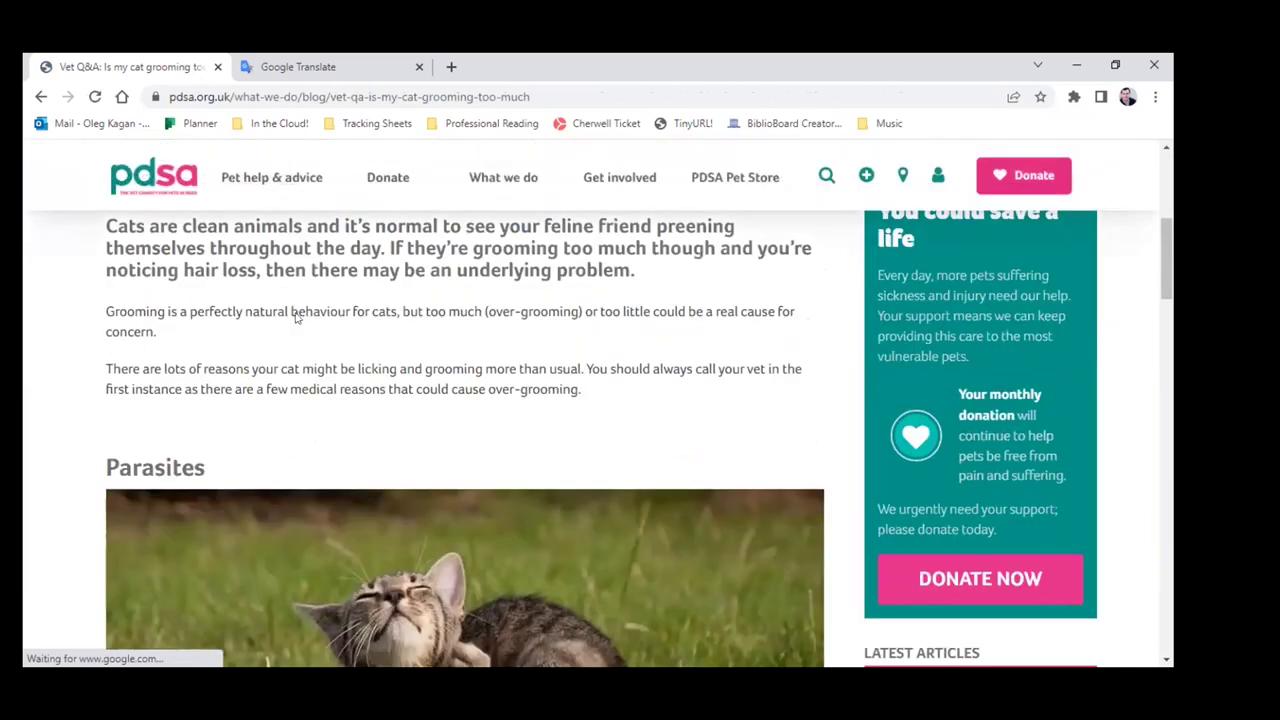
pyautogui.scroll(2, 150, 355)
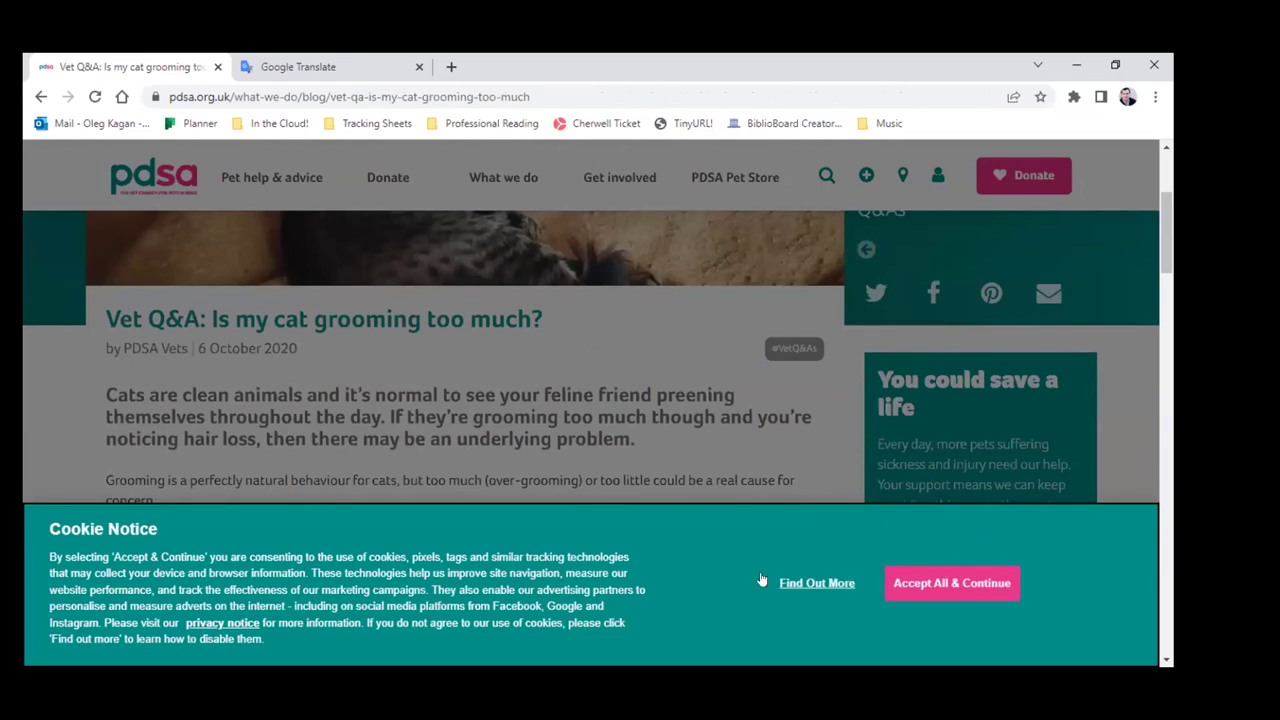
pyautogui.scroll(-2, 486, 437)
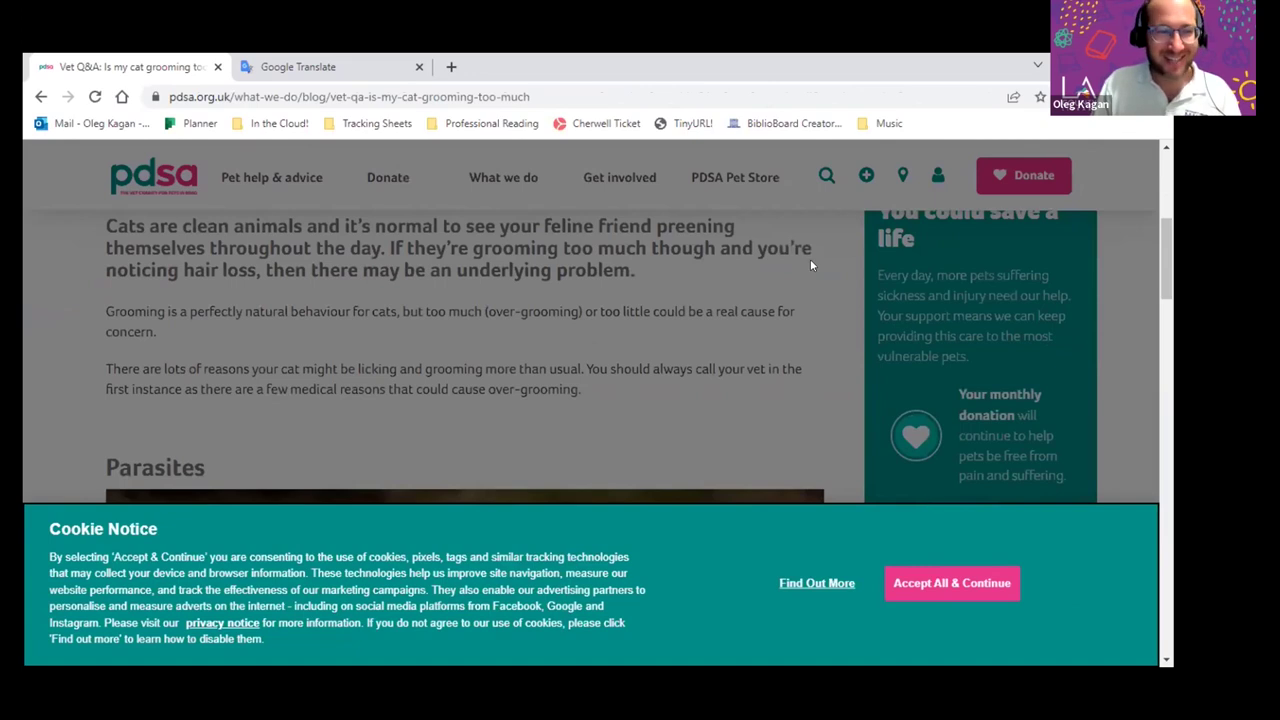
pyautogui.scroll(-5, 300, 374)
pyautogui.scroll(-8, 295, 375)
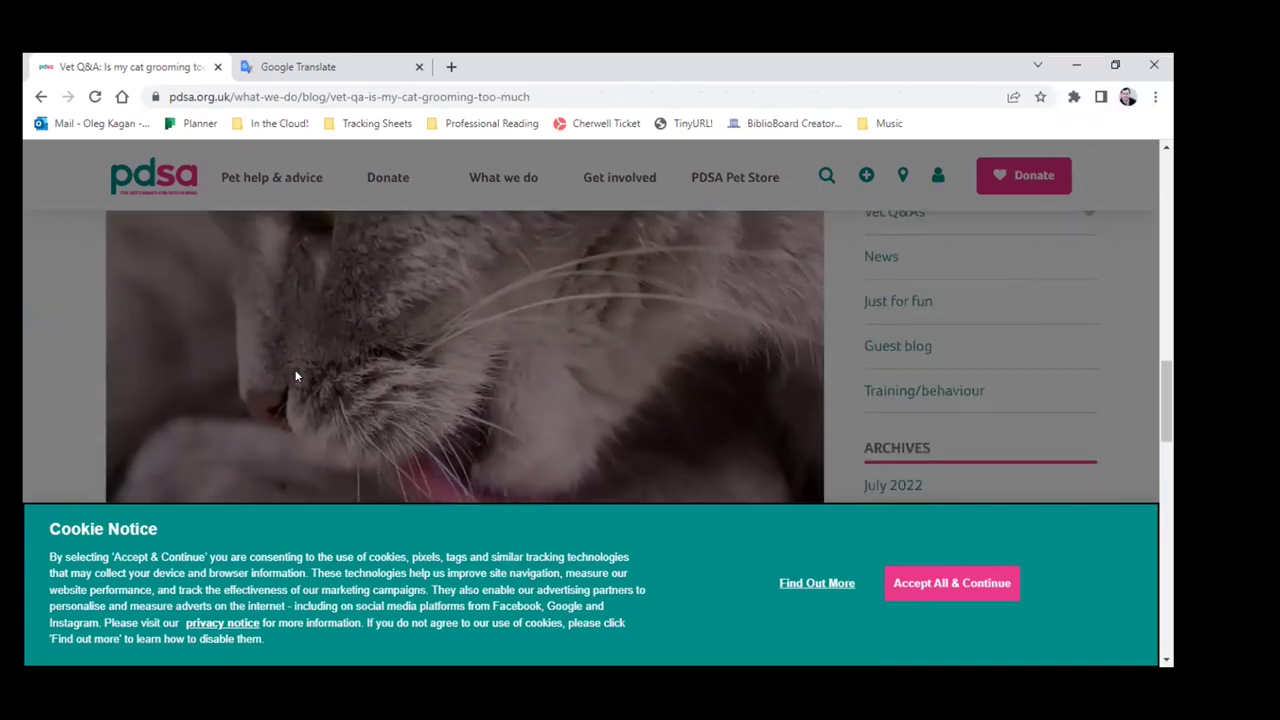
pyautogui.scroll(-10, 295, 375)
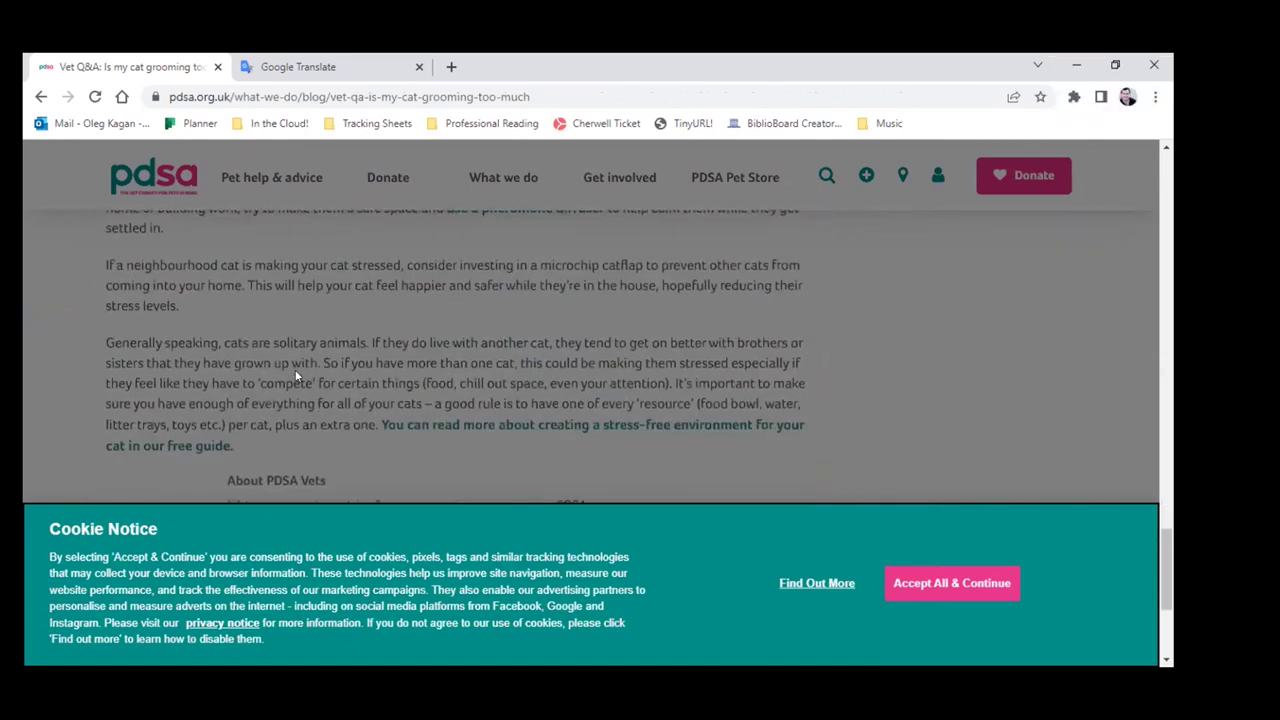
pyautogui.scroll(20, 291, 369)
pyautogui.scroll(5, 291, 369)
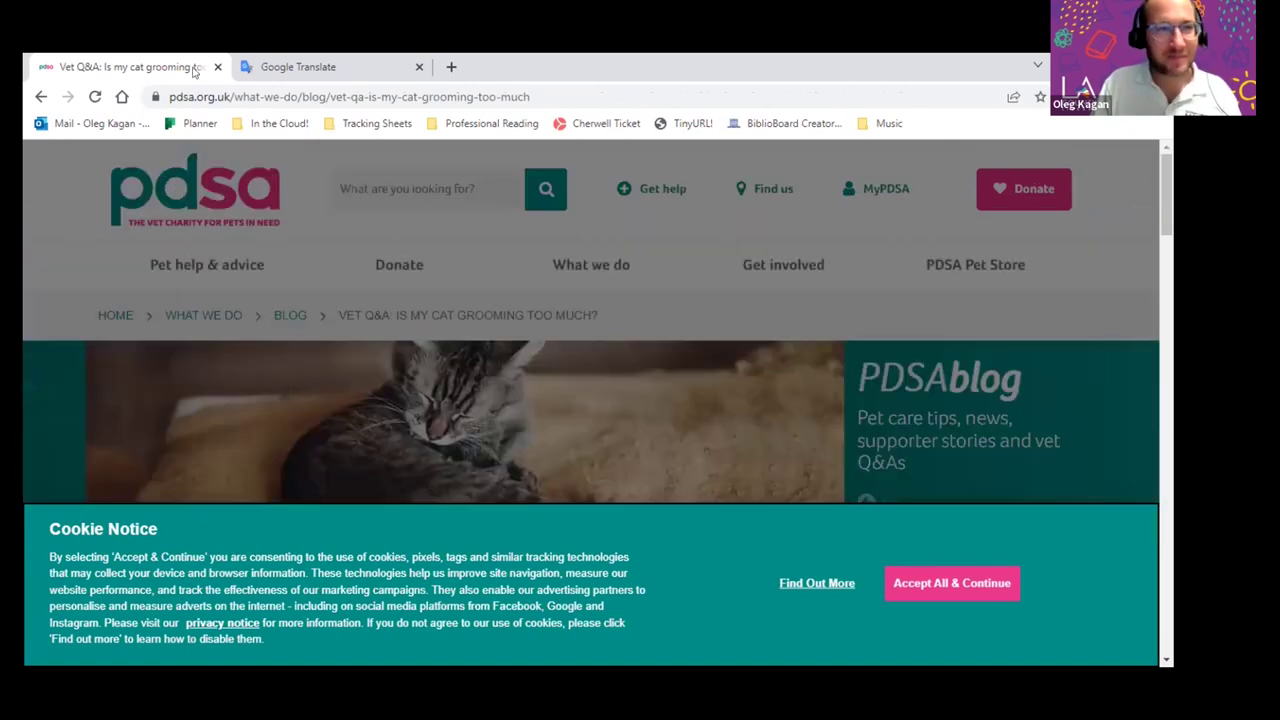
# Step: Return to the Advanced Search form and clear both the required words and the excluded word
pyautogui.click(41, 98)
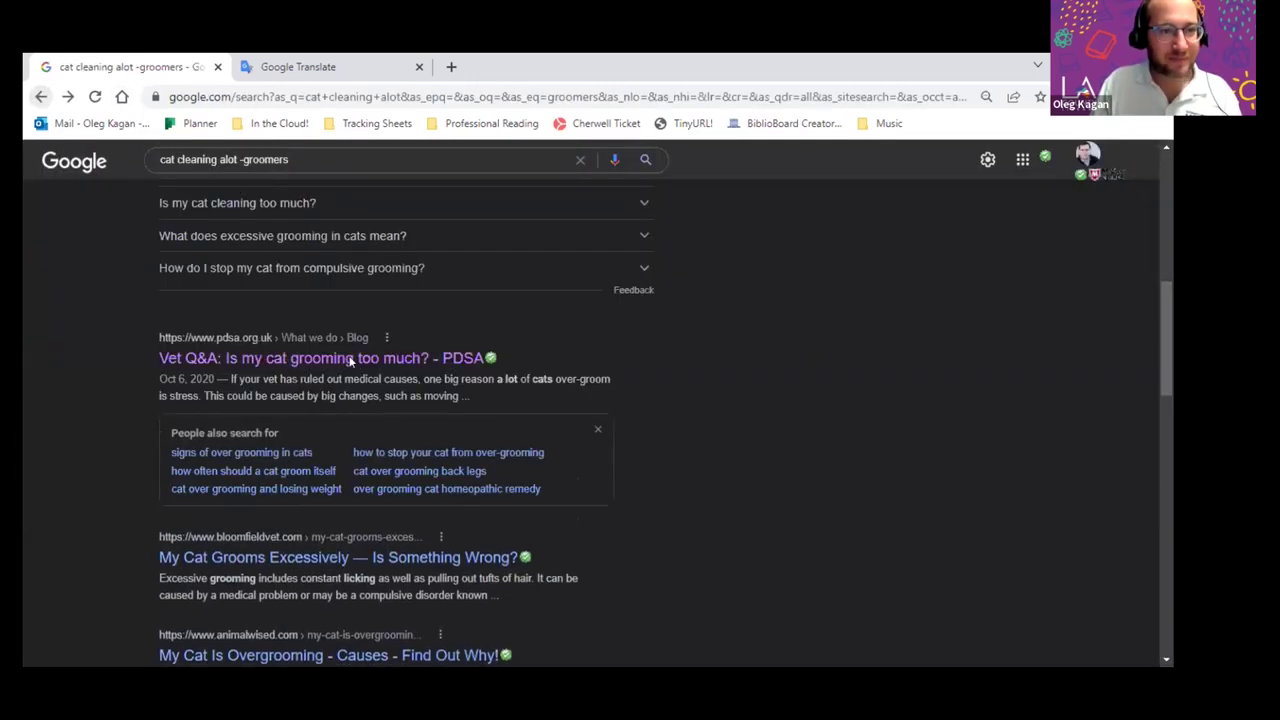
pyautogui.click(37, 96)
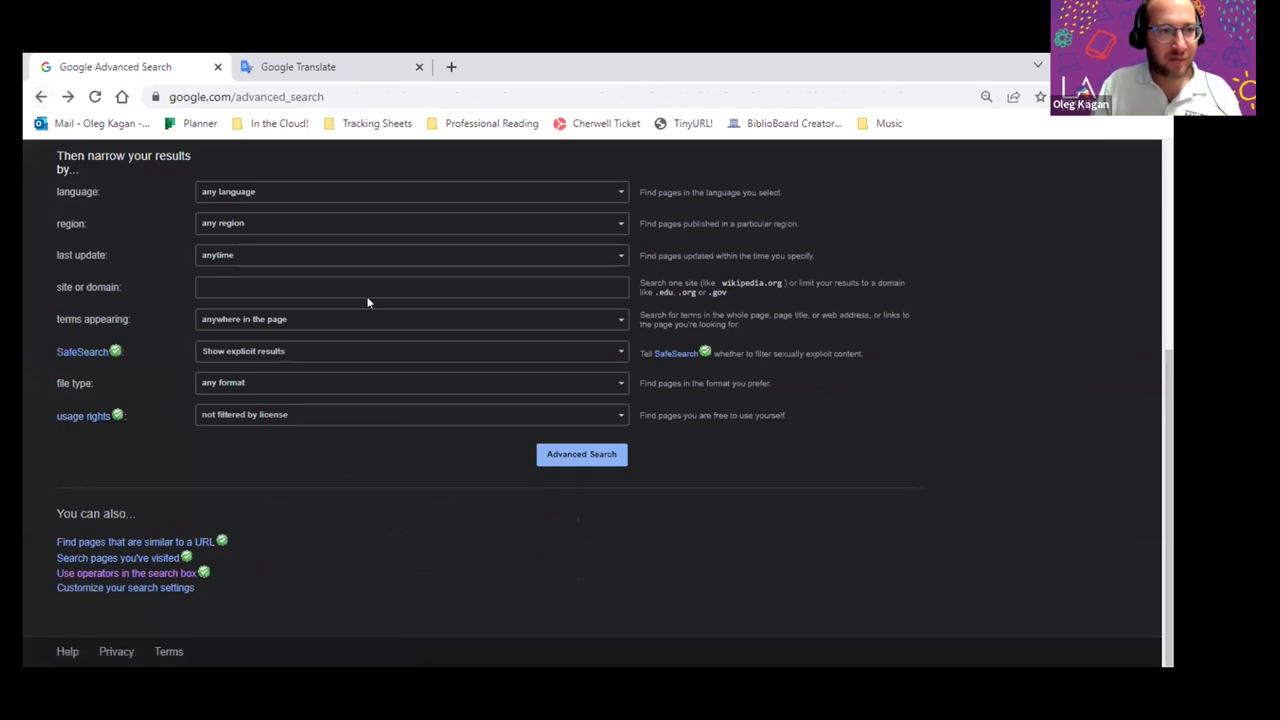
pyautogui.scroll(5, 374, 311)
pyautogui.click(353, 315)
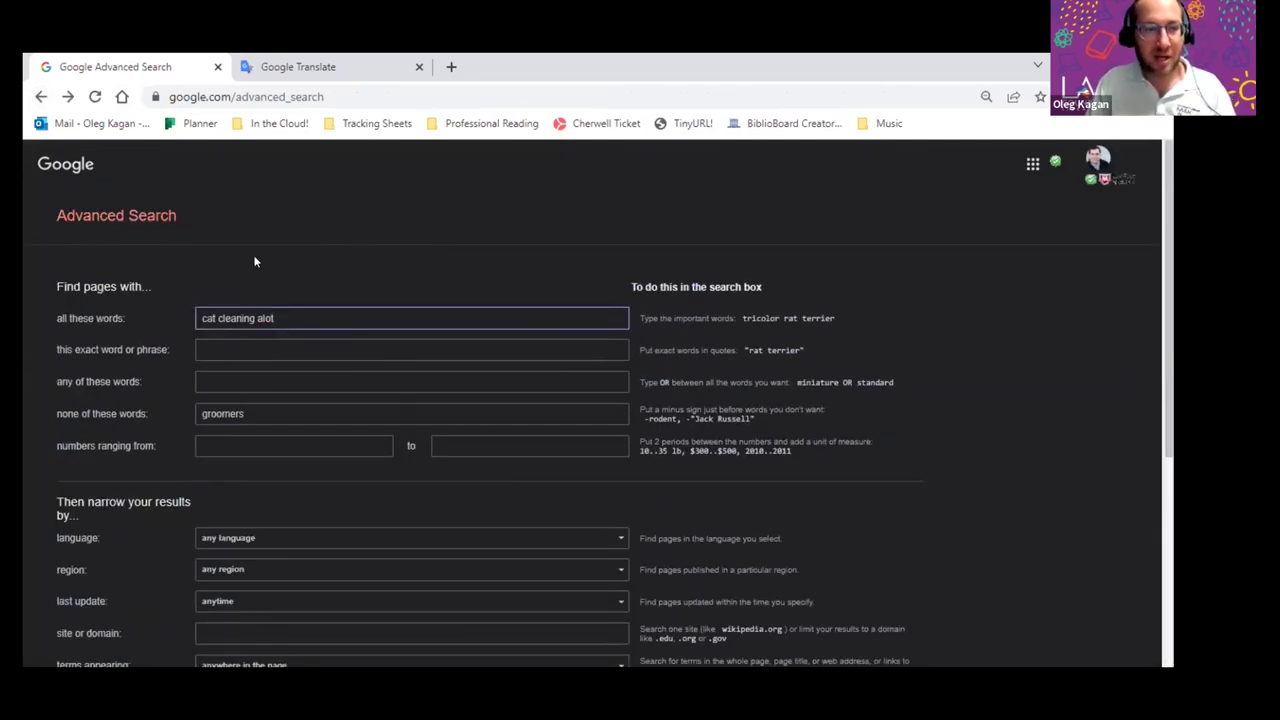
pyautogui.moveTo(316, 319); pyautogui.dragTo(202, 308)
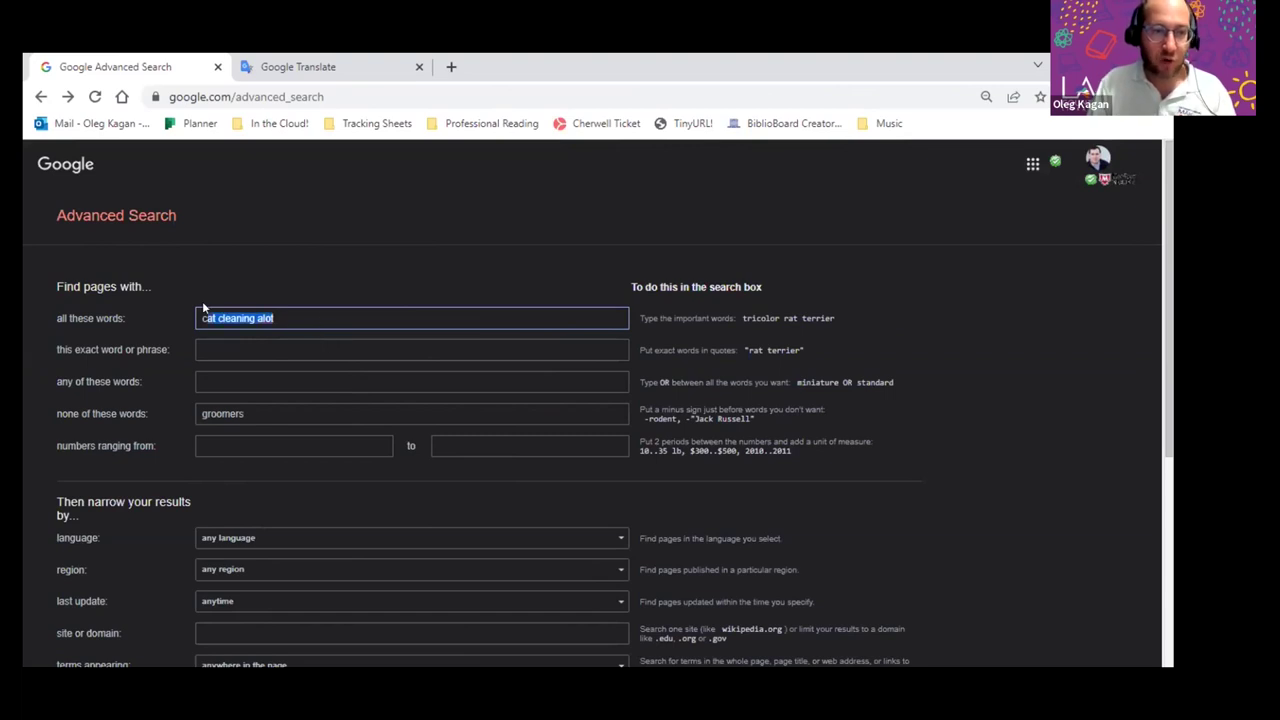
pyautogui.press('BackSpace')
pyautogui.moveTo(249, 411); pyautogui.dragTo(120, 397)
pyautogui.press('BackSpace')
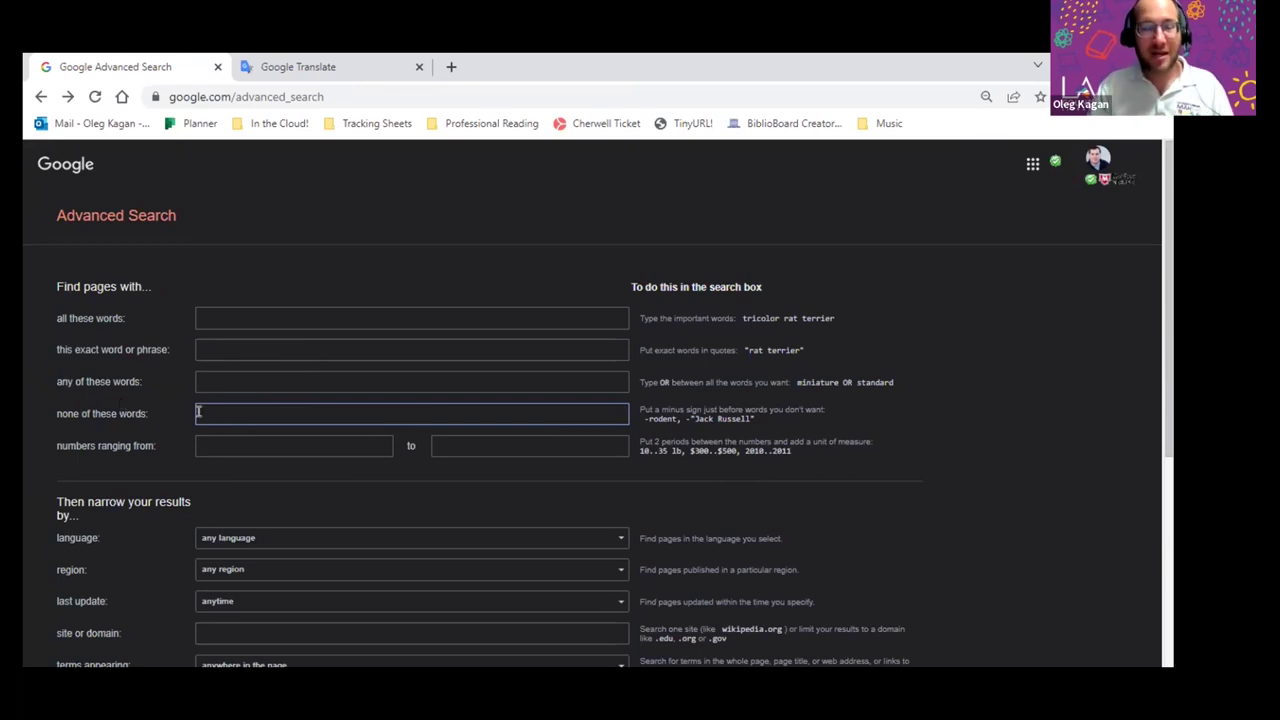
# Step: Look over the Advanced Search filters for narrowing results, from language and region to file type and usage rights
pyautogui.scroll(-3, 230, 364)
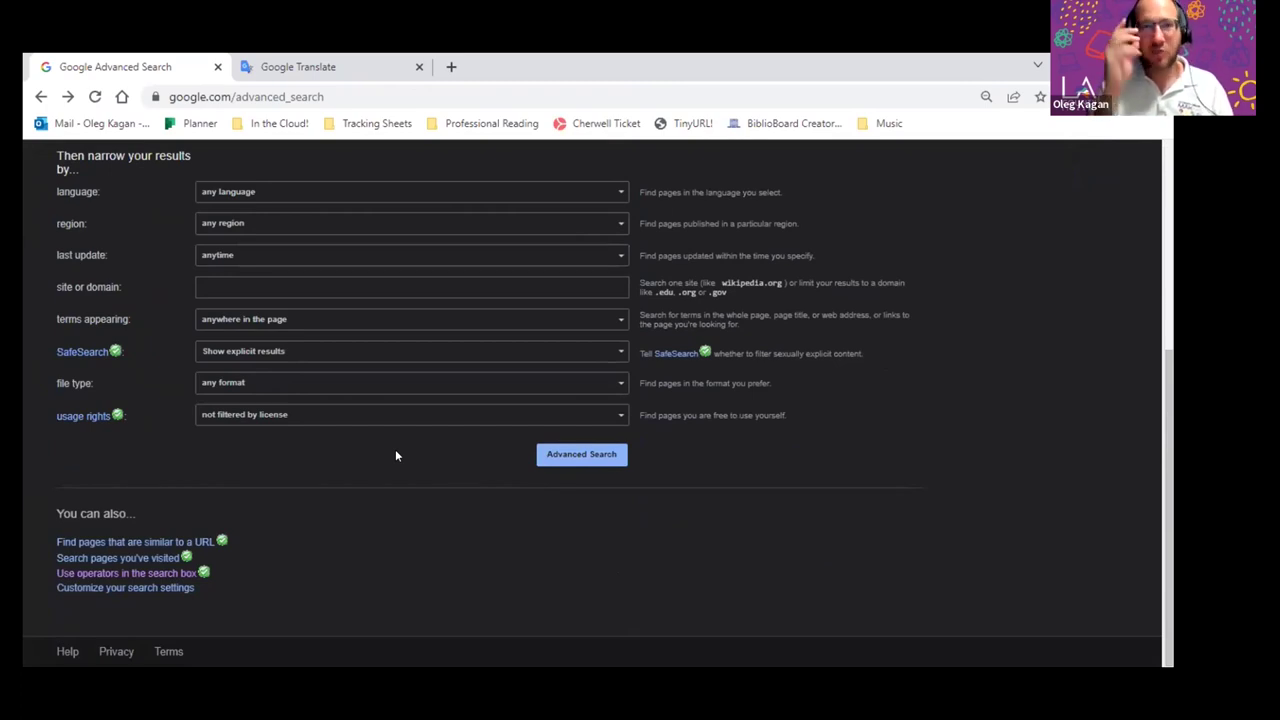
pyautogui.scroll(1, 386, 447)
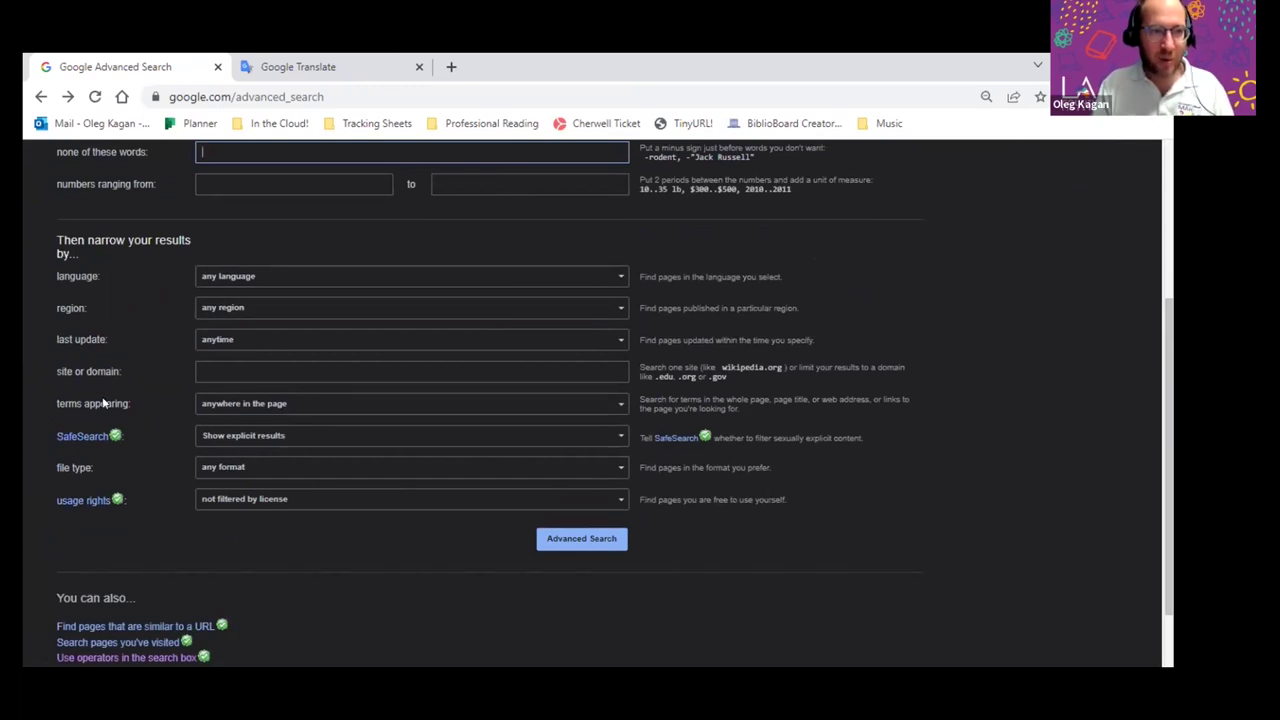
pyautogui.scroll(3, 240, 403)
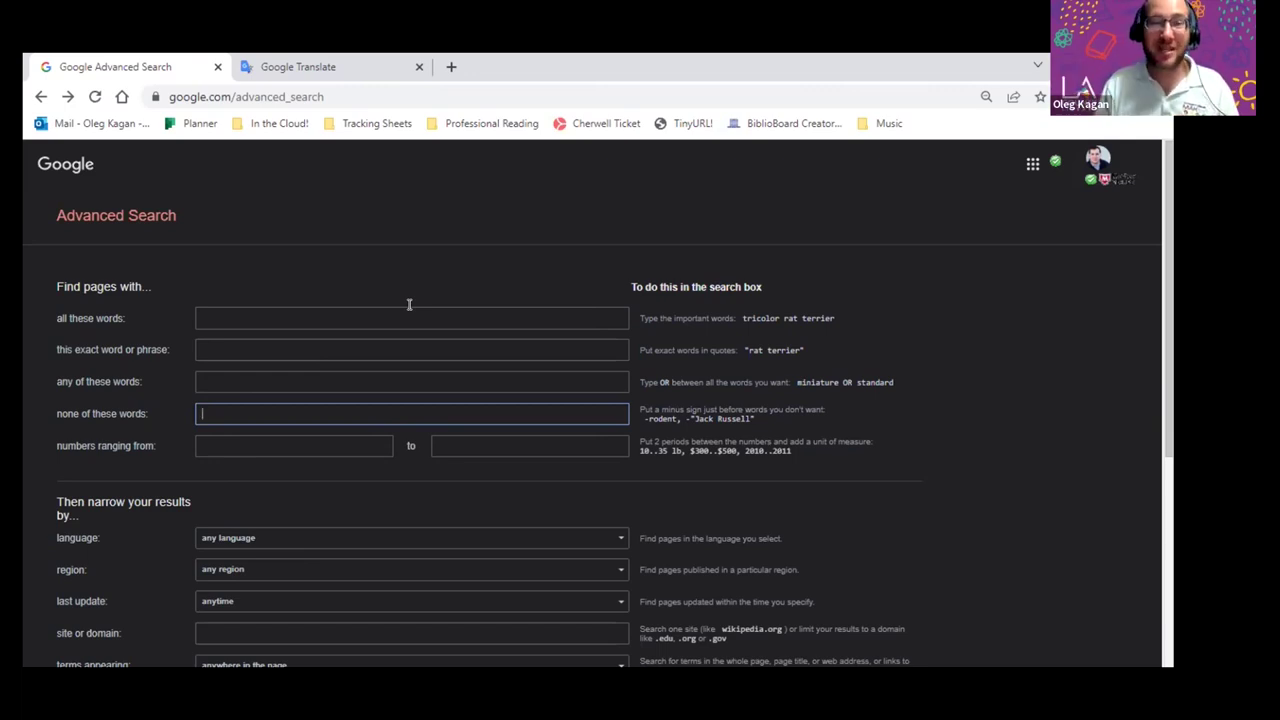
pyautogui.click(495, 240)
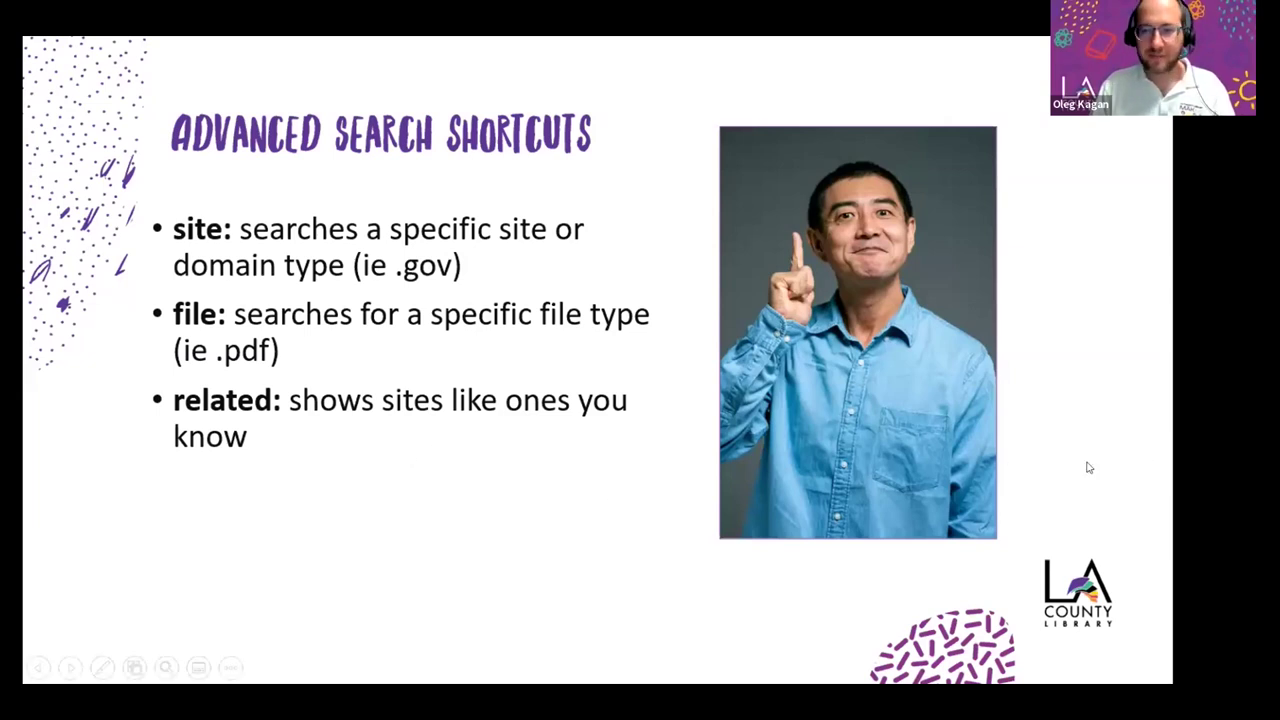
pyautogui.click(1070, 469)
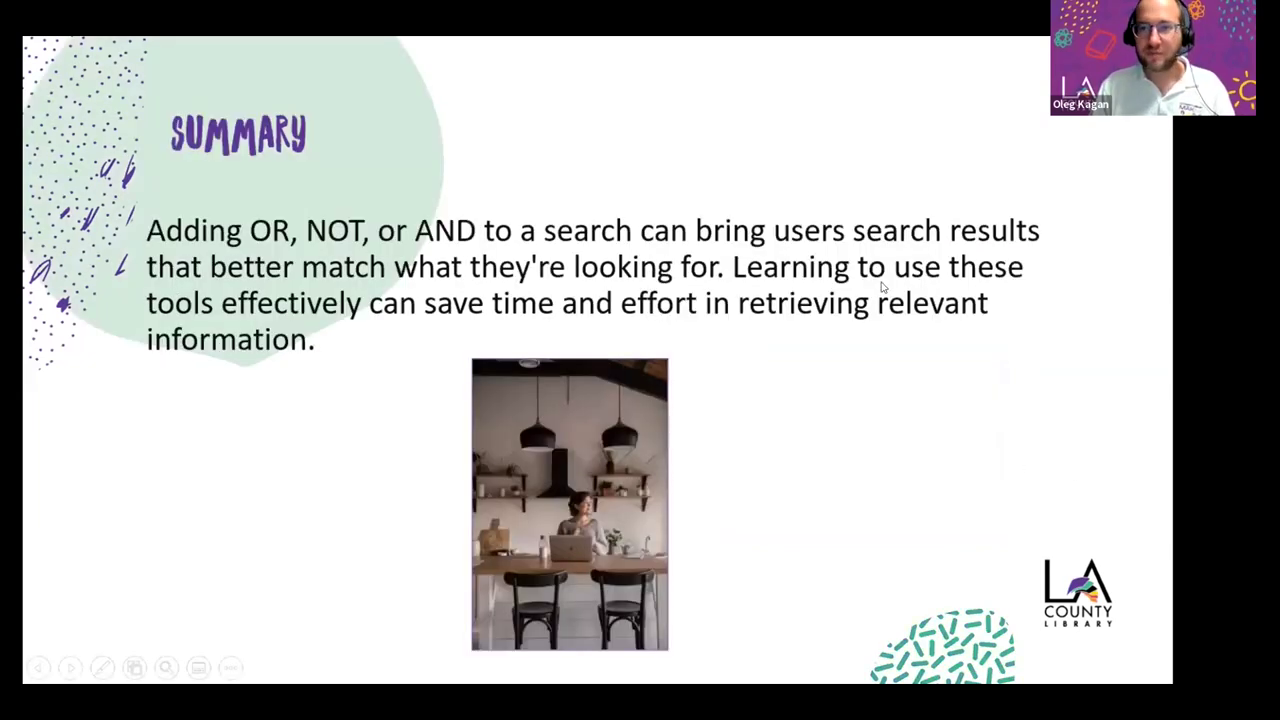